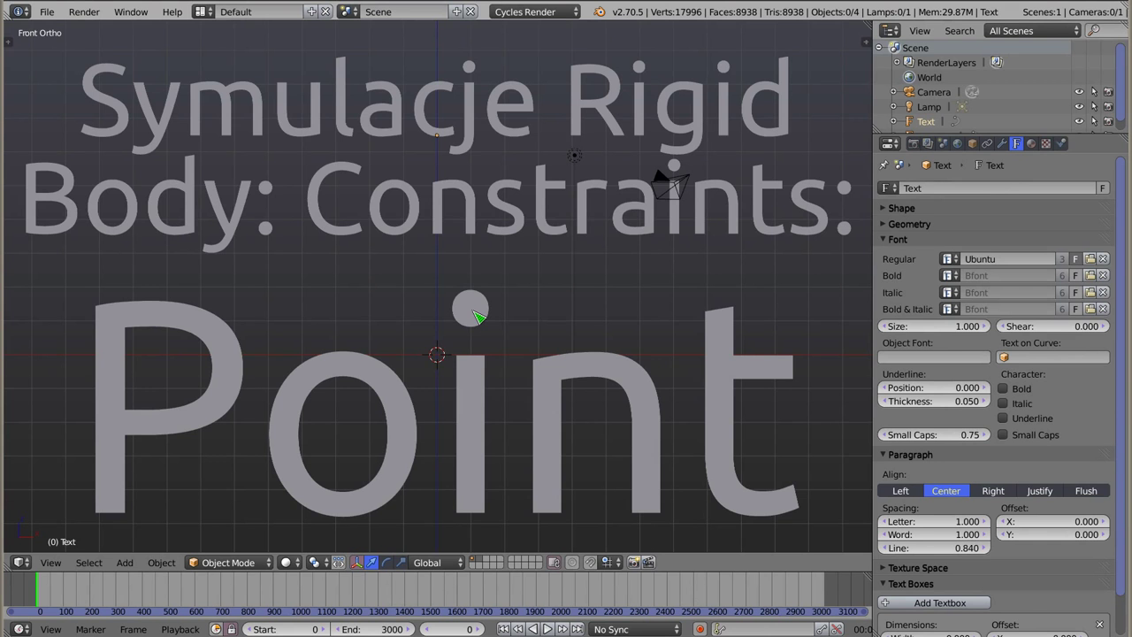
Delete the 'Point' text object and the title text object
{"action": "right_click", "coordinate": [475, 313]}
{"action": "key", "text": "Delete"}
{"action": "right_click", "coordinate": [480, 239]}
{"action": "key", "text": "Delete"}
Show the rigid body physics tools and add a cube raised to Z 7
{"action": "scroll", "coordinate": [442, 341], "scroll_direction": "down", "scroll_amount": 2}
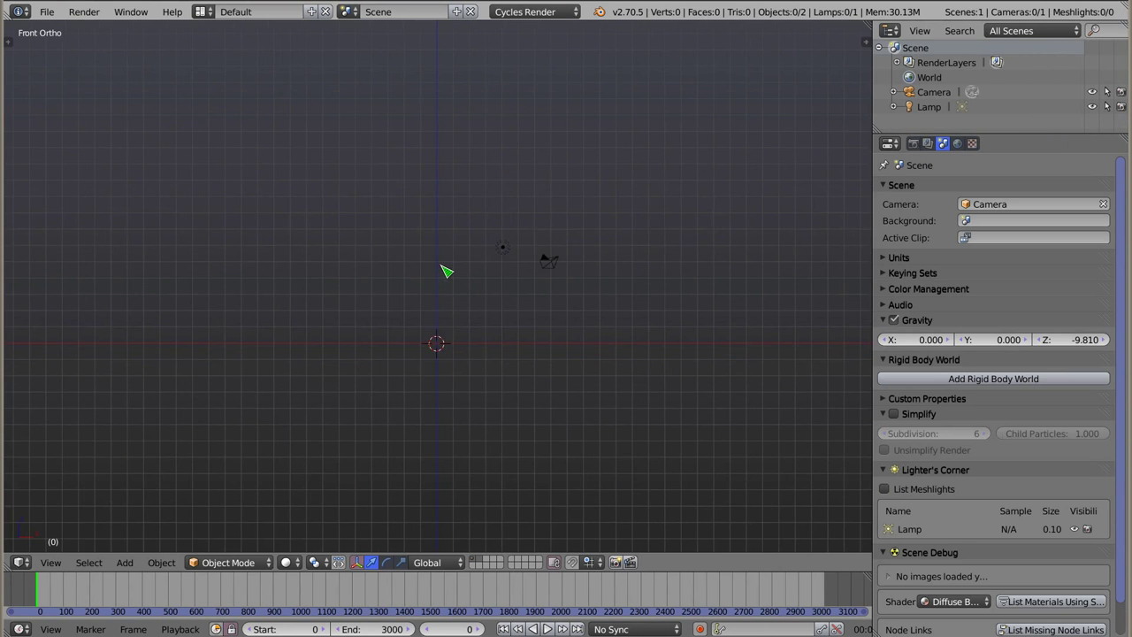
{"action": "key", "text": "t"}
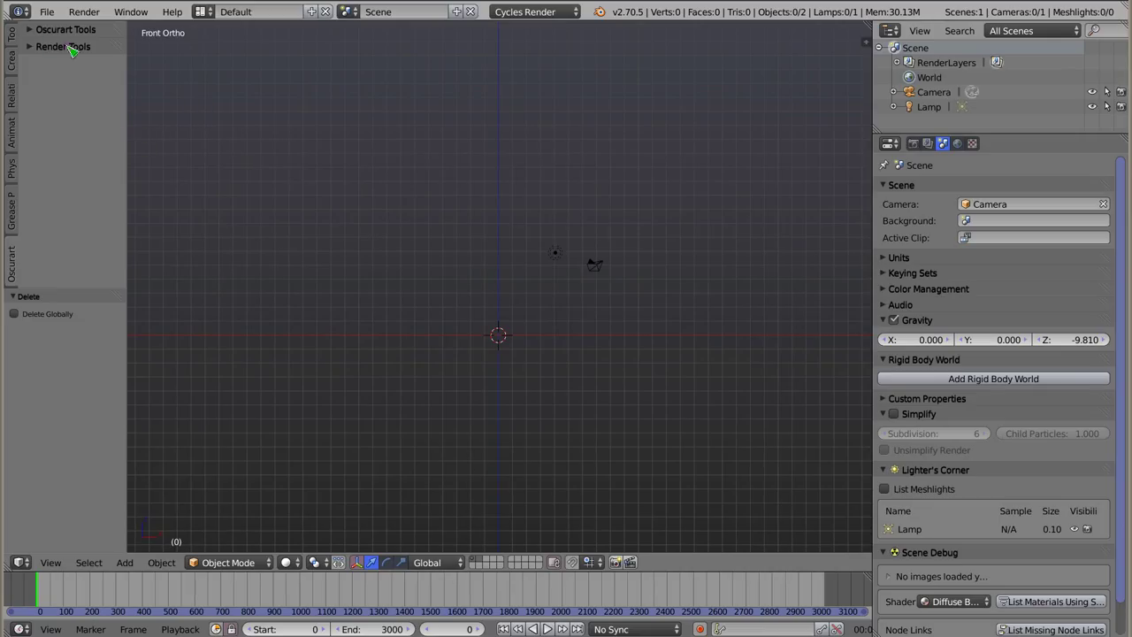
{"action": "left_click", "coordinate": [15, 171]}
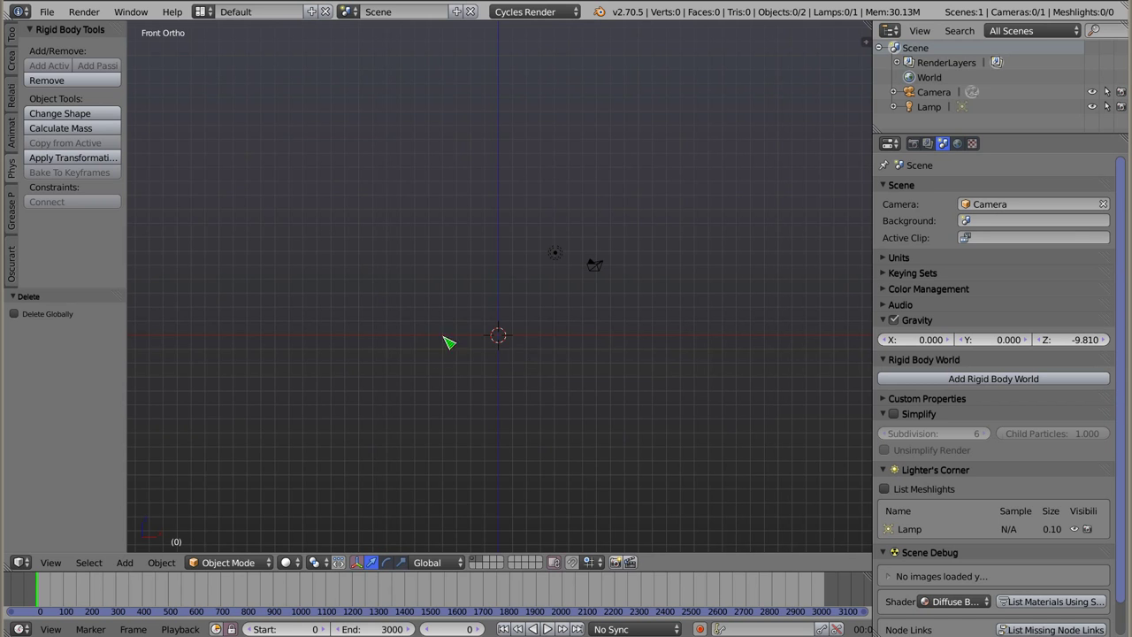
{"action": "key", "text": "shift+a"}
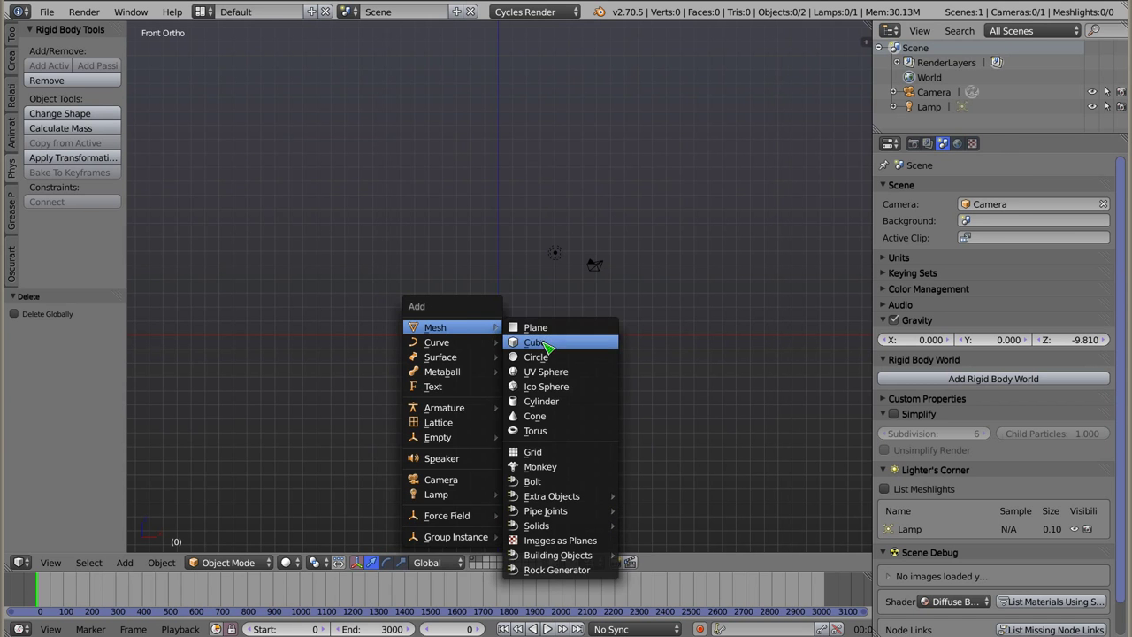
{"action": "left_click", "coordinate": [543, 342]}
{"action": "key", "text": "g"}
{"action": "left_click", "coordinate": [519, 267]}
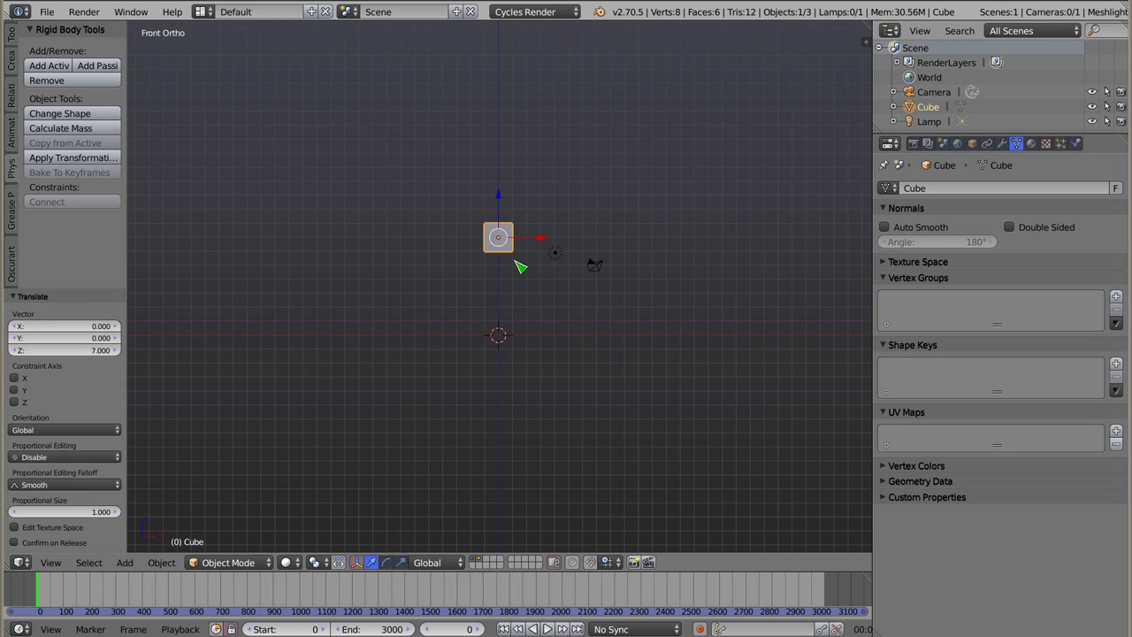
Add a UV sphere at the origin and recentre the view on both objects
{"action": "key", "text": "shift+a"}
{"action": "left_click", "coordinate": [559, 319]}
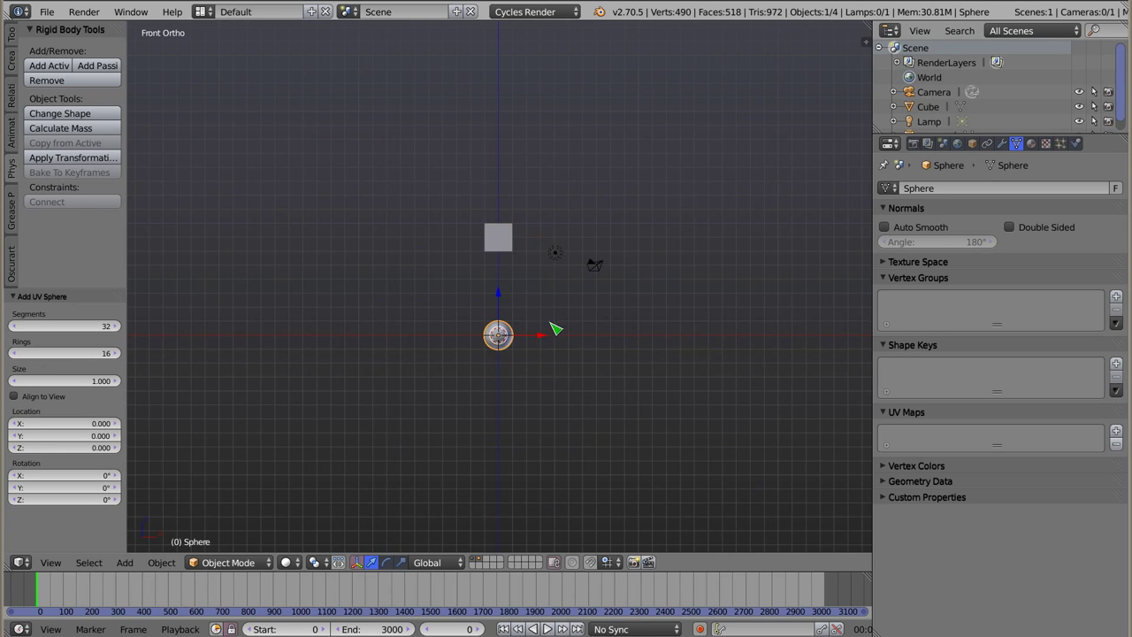
{"action": "scroll", "coordinate": [508, 344], "scroll_direction": "up", "scroll_amount": 3}
{"action": "scroll", "coordinate": [516, 252], "scroll_direction": "up", "scroll_amount": 2}
{"action": "middle_click_drag", "start_coordinate": [501, 320], "coordinate": [506, 313], "text": "shift"}
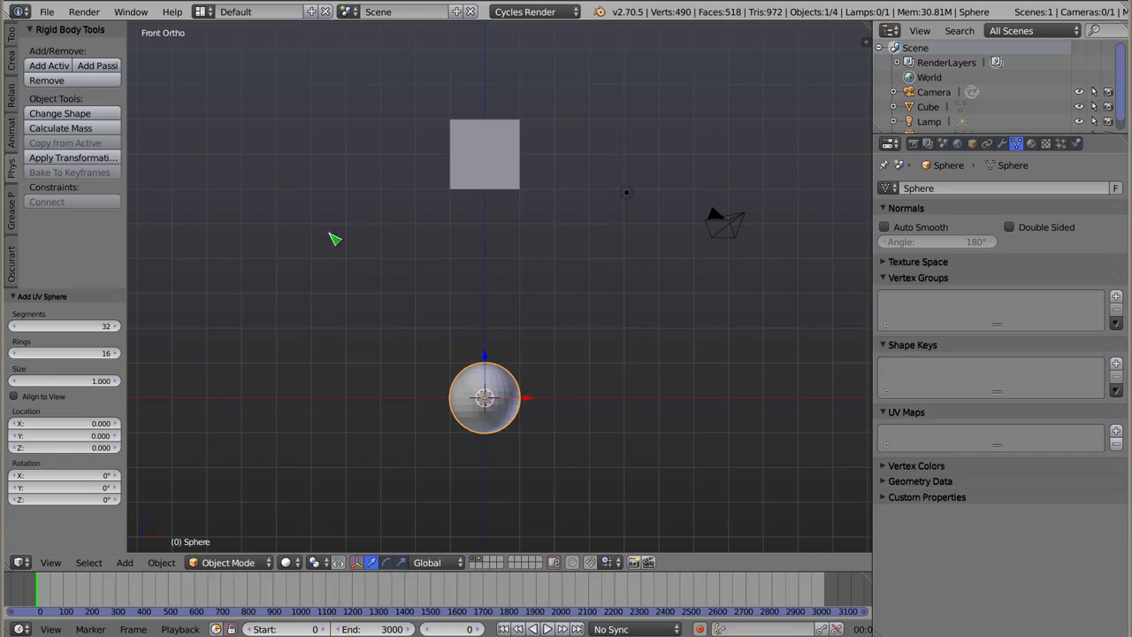
Make the sphere an active rigid body and the cube passive, then connect them
{"action": "right_click", "coordinate": [473, 158]}
{"action": "left_click", "coordinate": [50, 66]}
{"action": "right_click", "coordinate": [477, 412]}
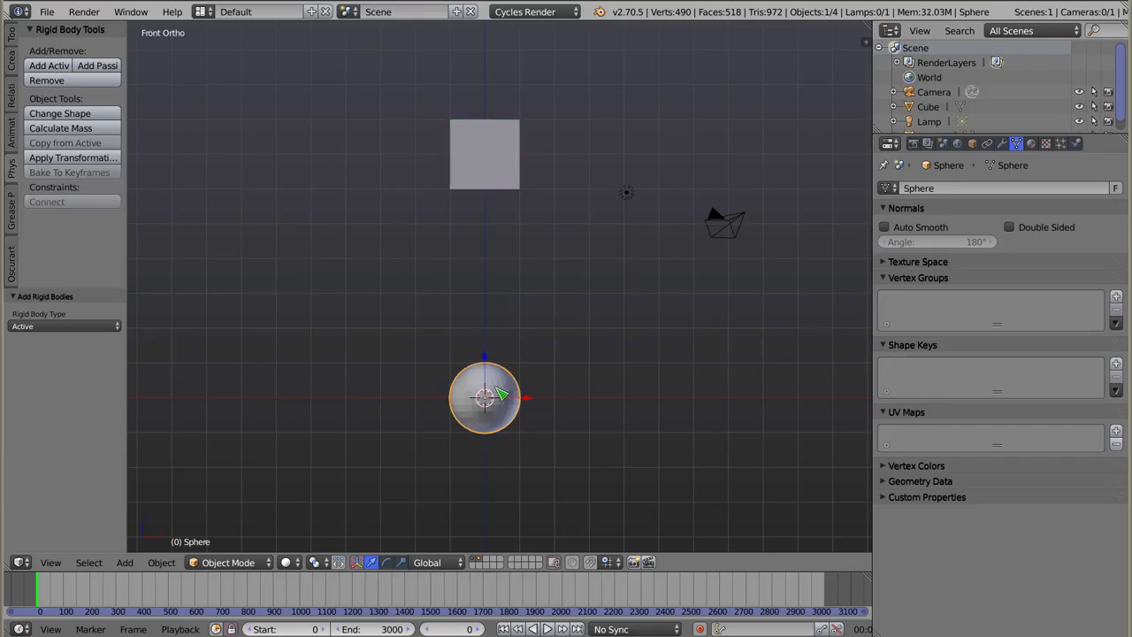
{"action": "left_click", "coordinate": [51, 69]}
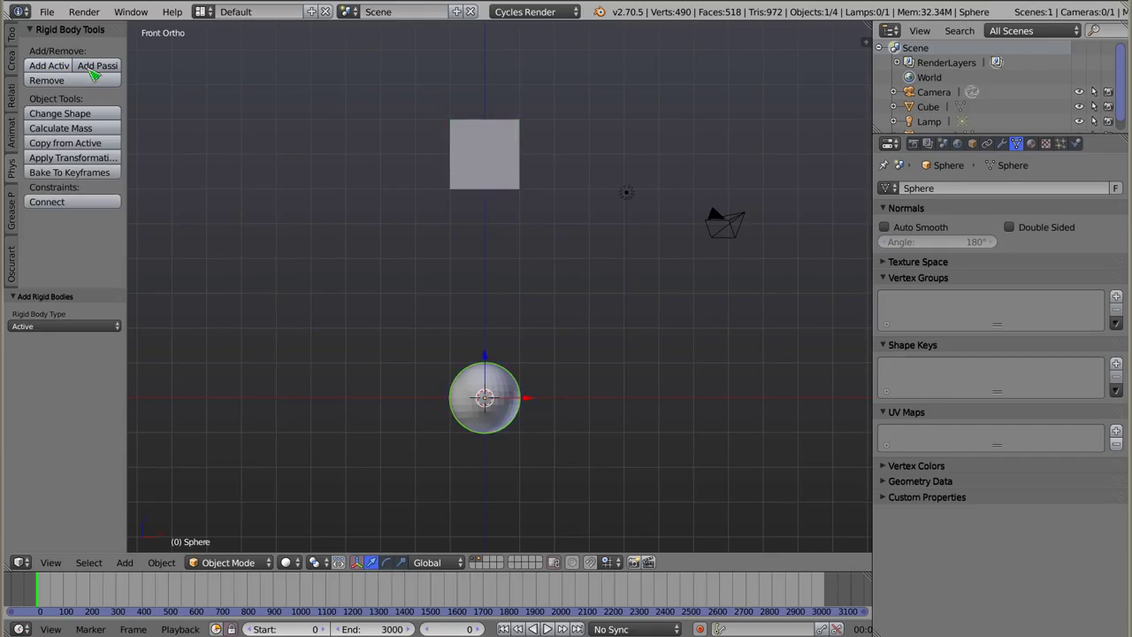
{"action": "right_click", "coordinate": [455, 139]}
{"action": "left_click", "coordinate": [100, 68]}
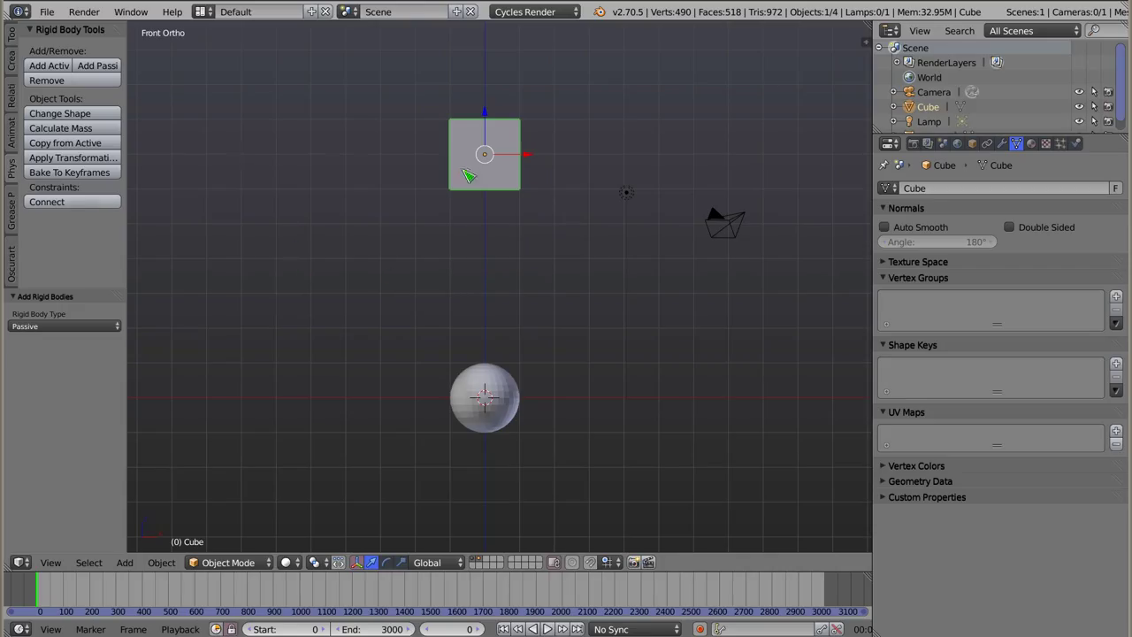
{"action": "right_click", "coordinate": [494, 387]}
{"action": "left_click", "coordinate": [79, 201]}
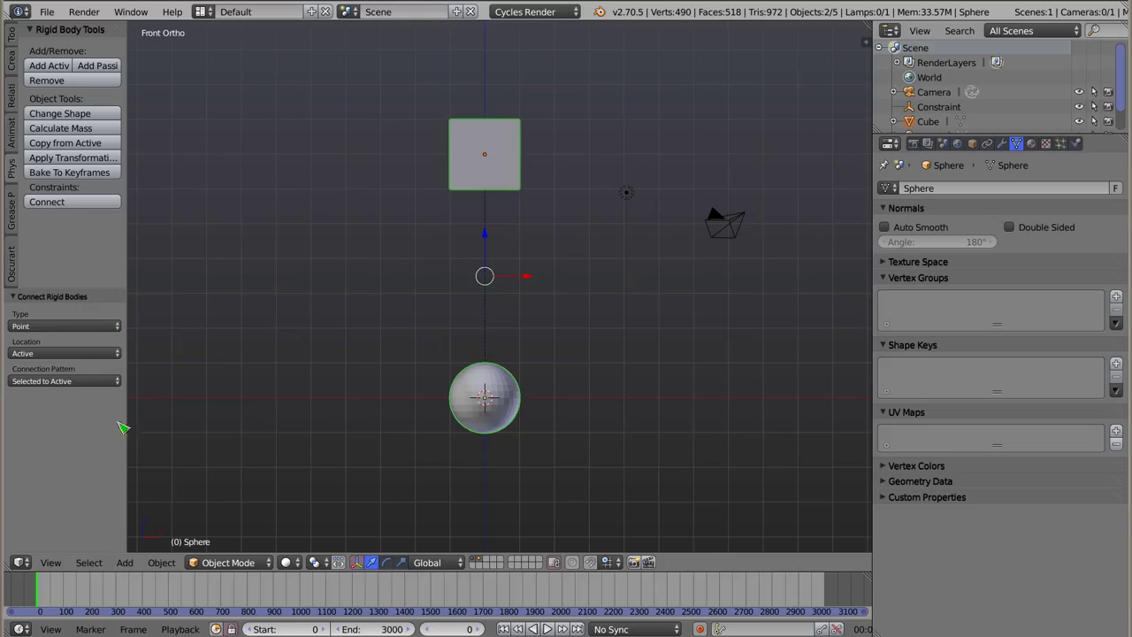
Set the rigid body constraint type to Point
{"action": "left_click", "coordinate": [62, 325]}
{"action": "left_click", "coordinate": [61, 312]}
{"action": "left_click", "coordinate": [60, 327]}
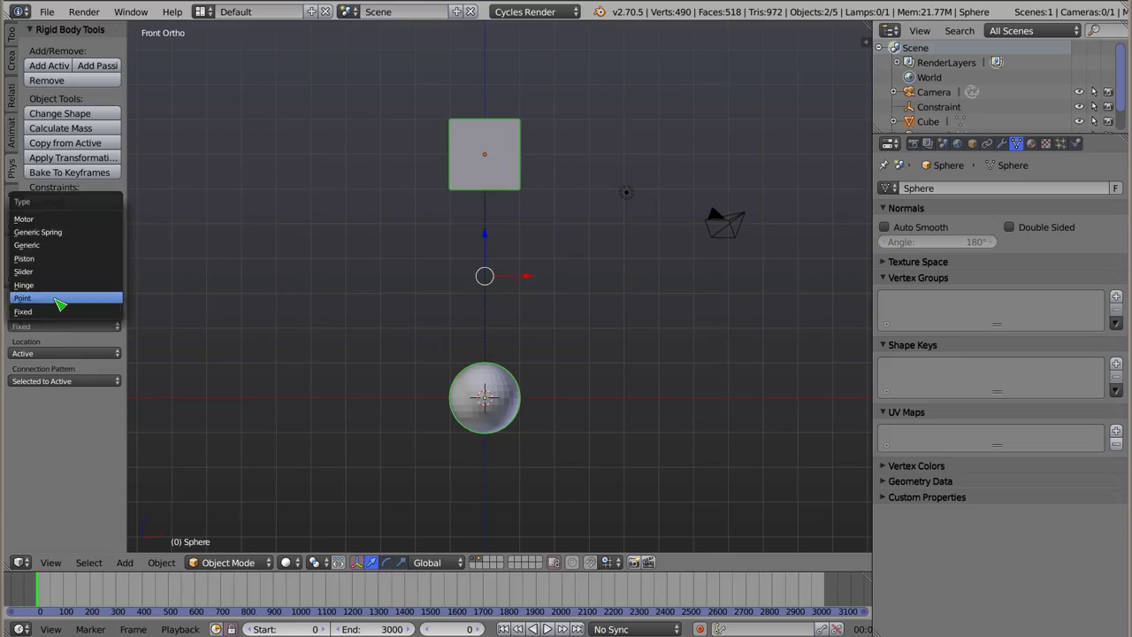
{"action": "left_click", "coordinate": [58, 300]}
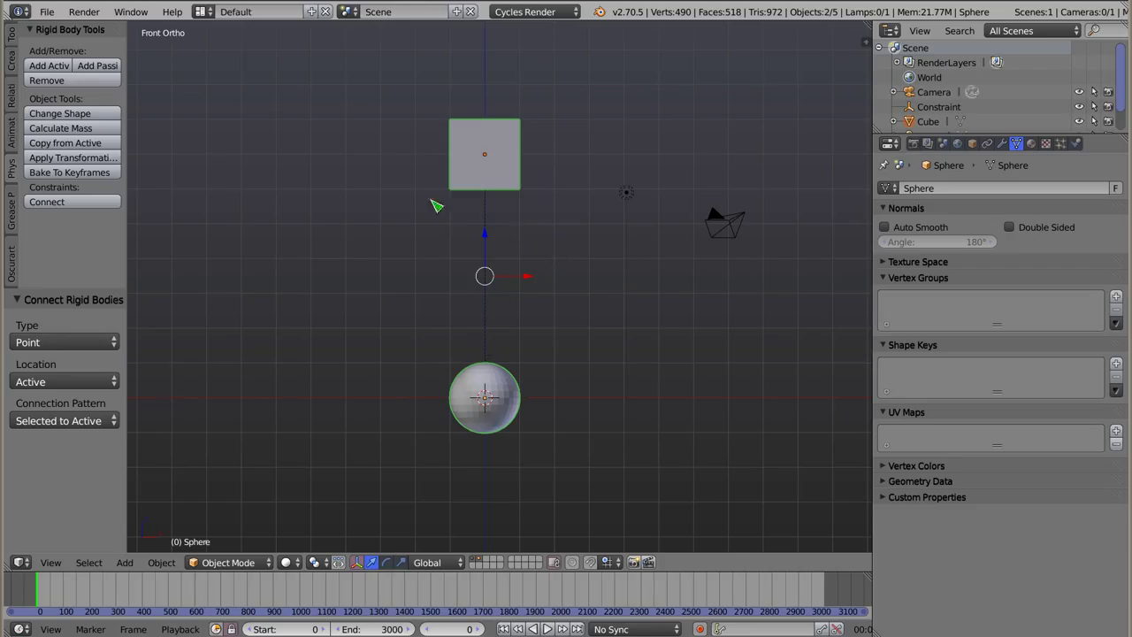
{"action": "left_click", "coordinate": [79, 344]}
{"action": "left_click", "coordinate": [50, 300]}
Set the constraint location to Active and switch to wireframe display
{"action": "left_click", "coordinate": [54, 383]}
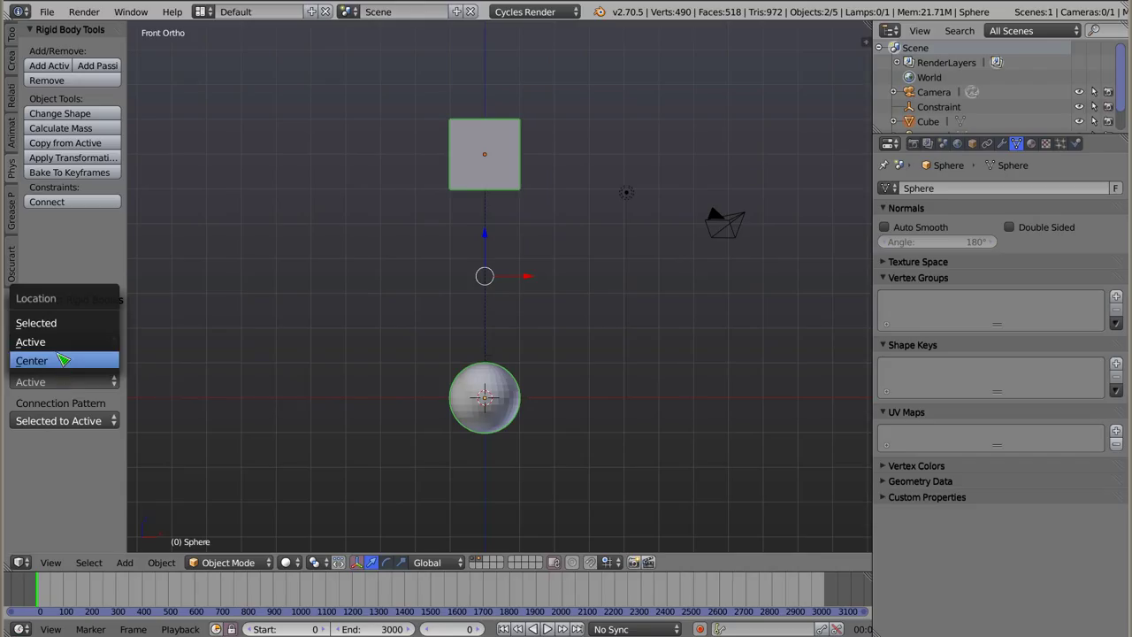
{"action": "left_click", "coordinate": [64, 363]}
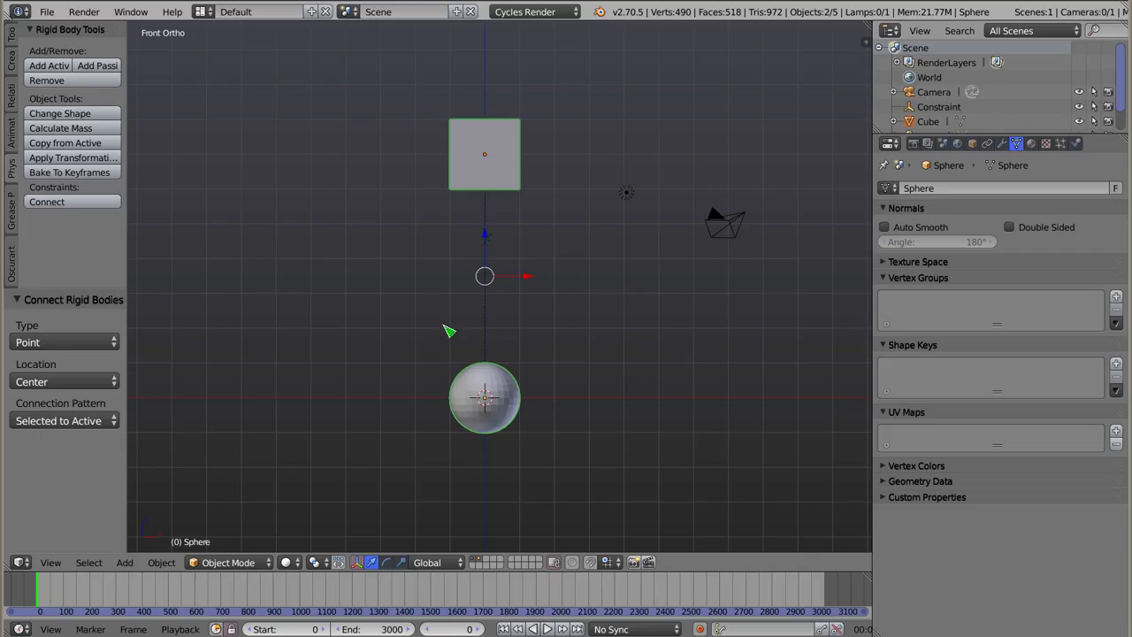
{"action": "left_click", "coordinate": [65, 387]}
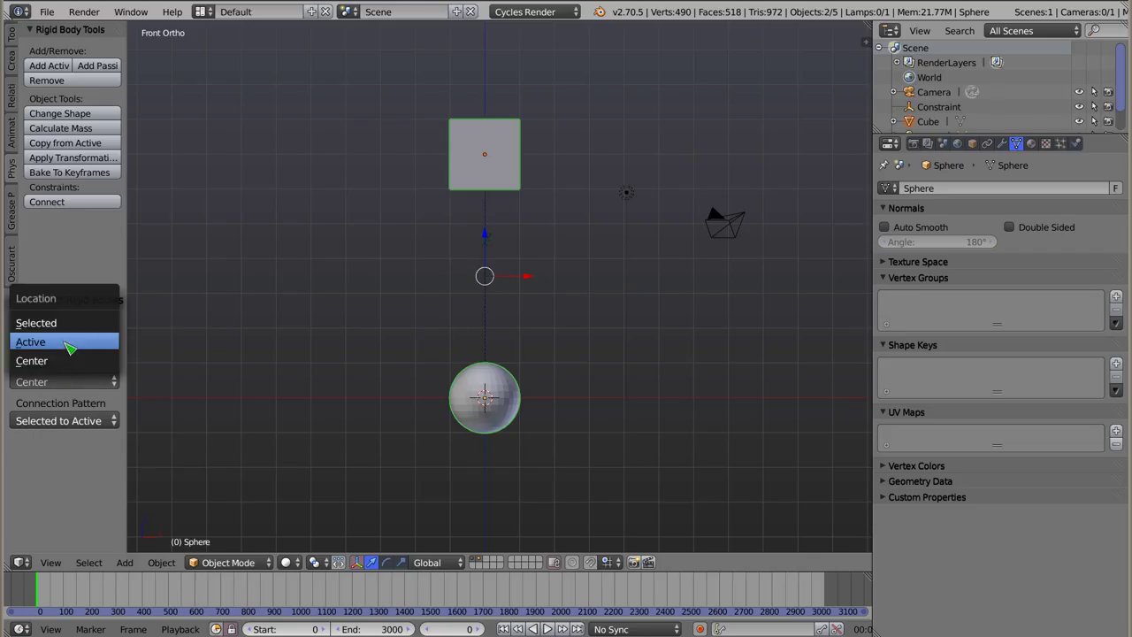
{"action": "mouse_move", "coordinate": [62, 341]}
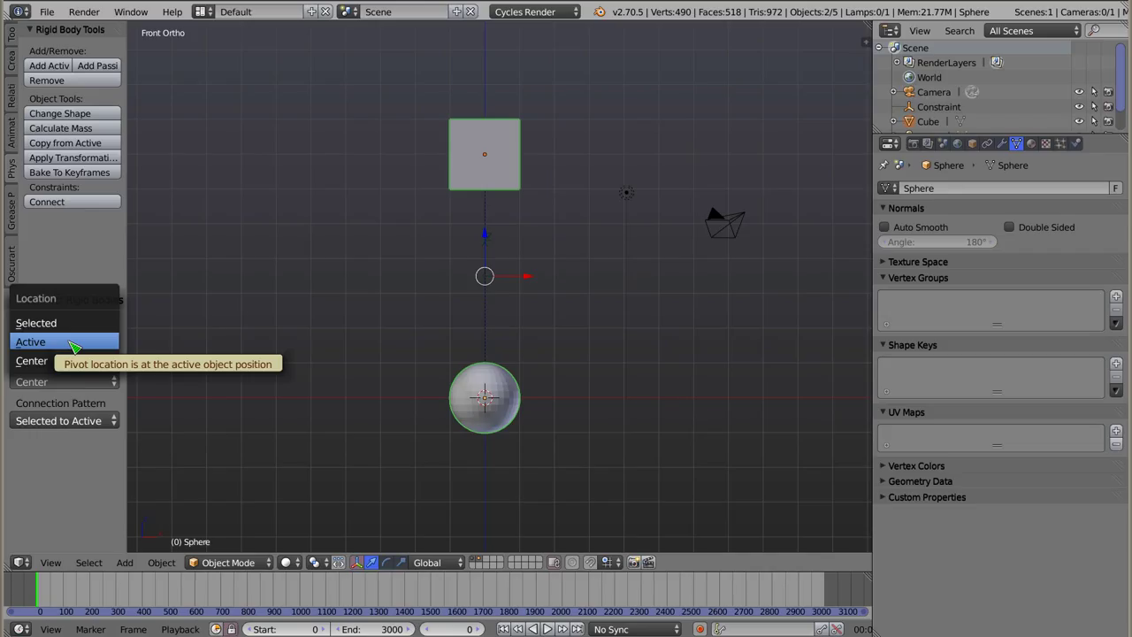
{"action": "left_click", "coordinate": [75, 347]}
{"action": "key", "text": "z"}
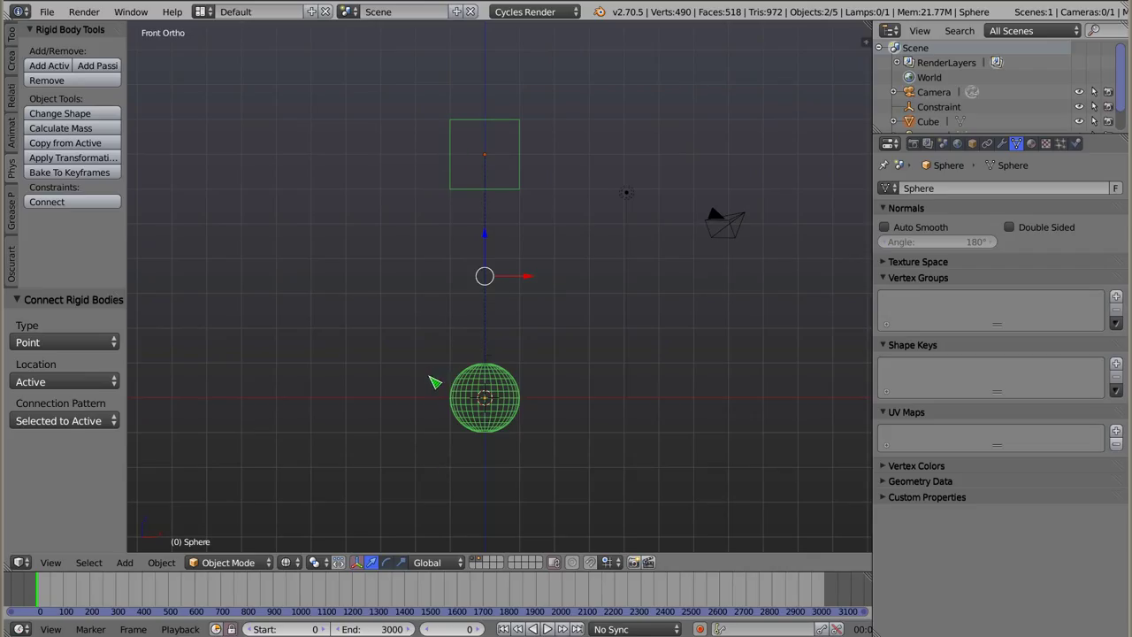
{"action": "right_click", "coordinate": [499, 126], "text": "shift"}
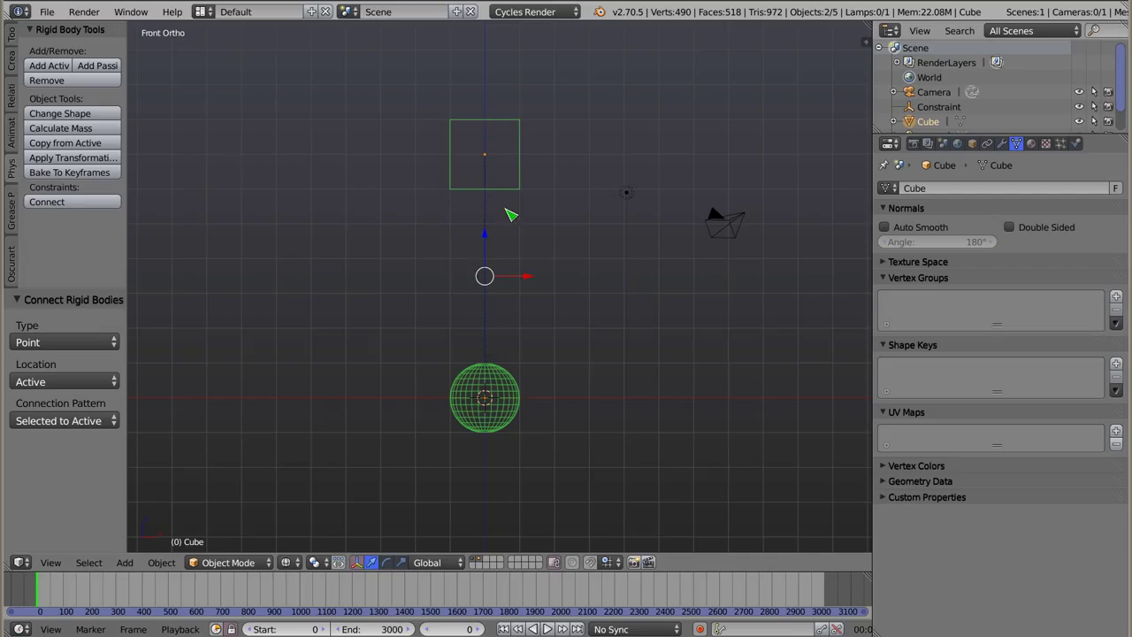
{"action": "left_click", "coordinate": [50, 384]}
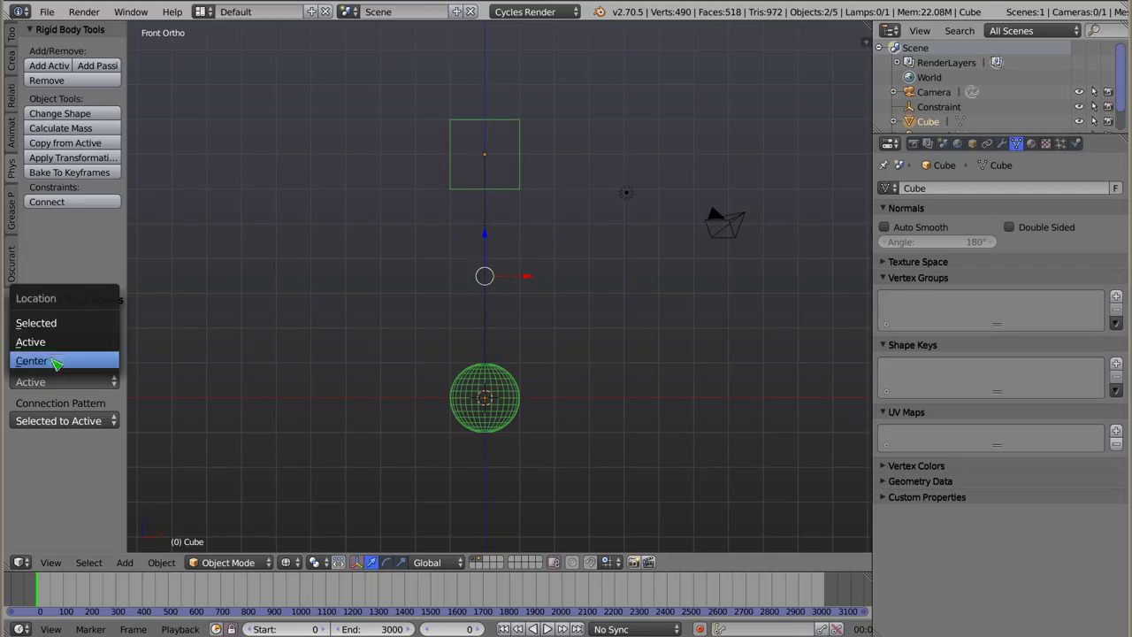
{"action": "left_click", "coordinate": [53, 343]}
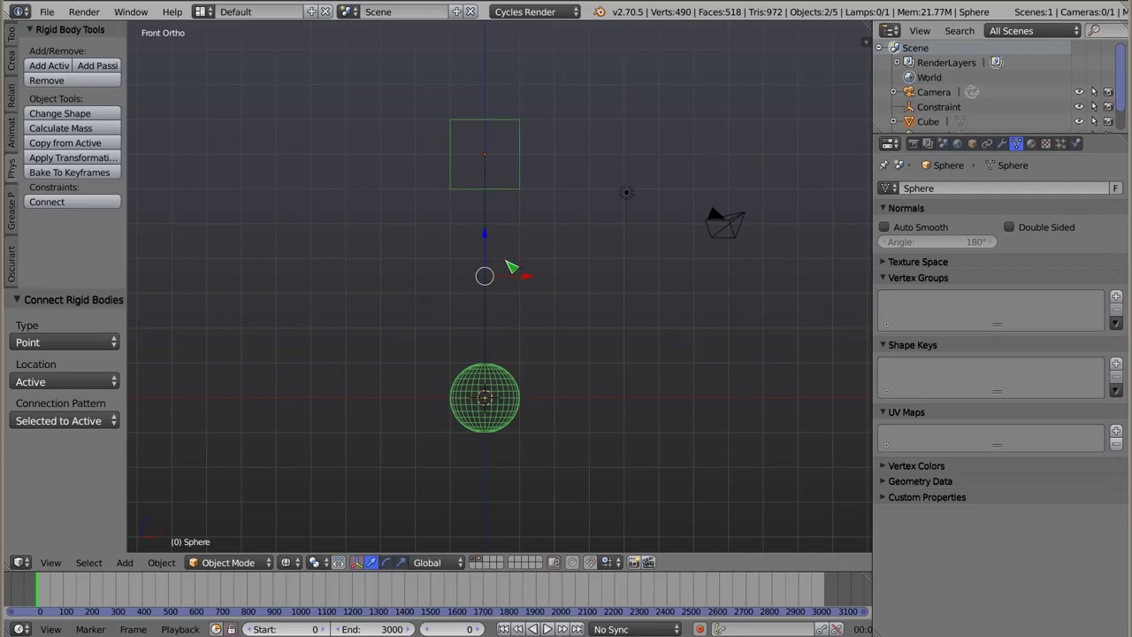
{"action": "left_click", "coordinate": [63, 421]}
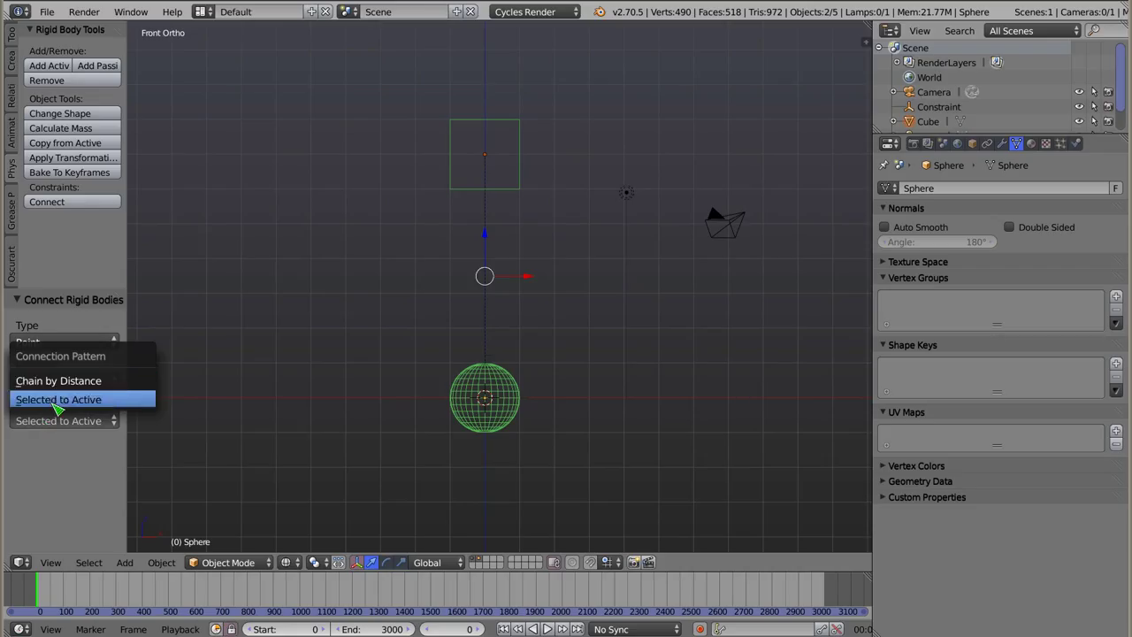
{"action": "left_click", "coordinate": [112, 404]}
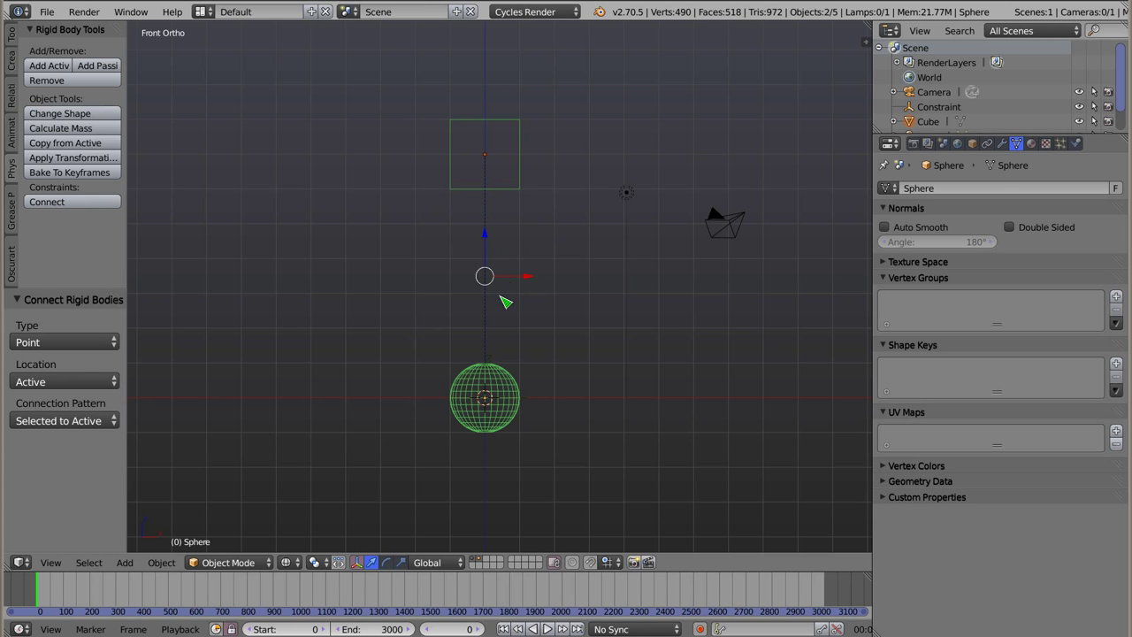
Delete the old cube, sphere and constraint empty
{"action": "right_click", "coordinate": [500, 182]}
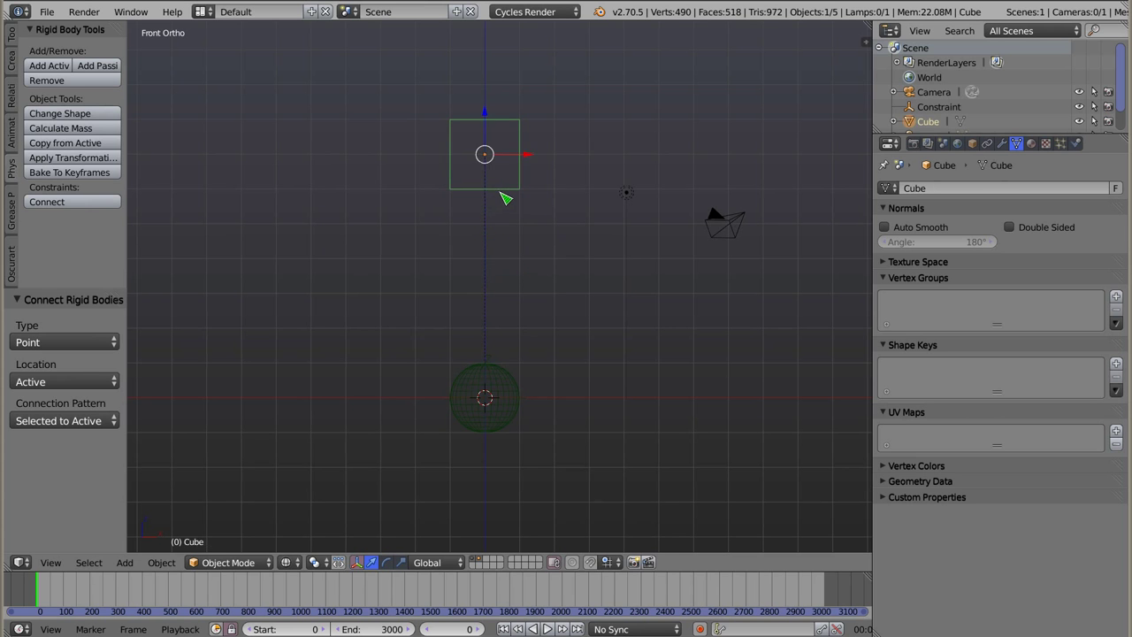
{"action": "key", "text": "Delete"}
{"action": "right_click", "coordinate": [485, 396]}
{"action": "key", "text": "Delete"}
{"action": "left_click", "coordinate": [468, 407]}
{"action": "right_click", "coordinate": [487, 396]}
{"action": "key", "text": "Delete"}
{"action": "left_click", "coordinate": [511, 421]}
Add a passive rigid-body cube at Z 7 and a new UV sphere at the origin
{"action": "key", "text": "shift+a"}
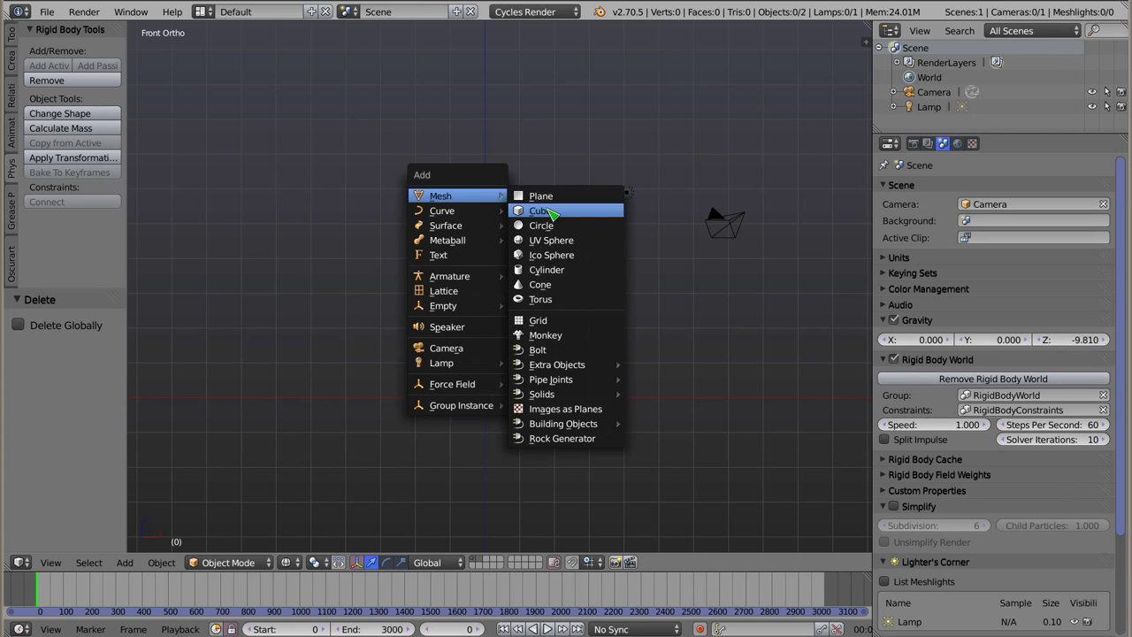
{"action": "left_click", "coordinate": [550, 214]}
{"action": "mouse_move", "coordinate": [440, 195]}
{"action": "type", "text": "gz7"}
{"action": "key", "text": "Return"}
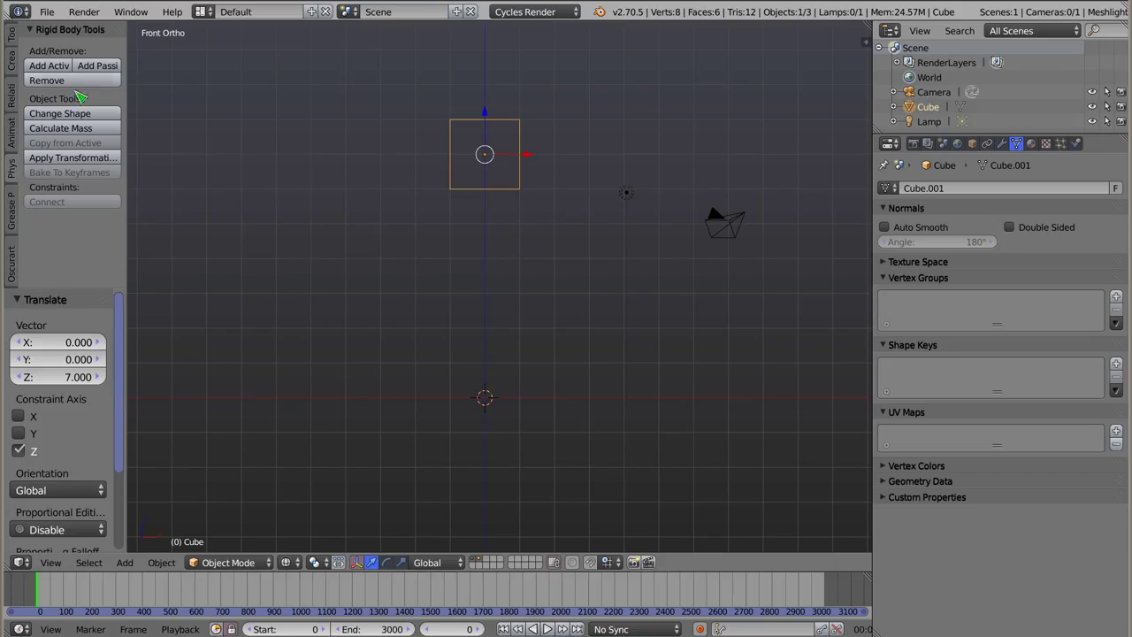
{"action": "left_click", "coordinate": [104, 67]}
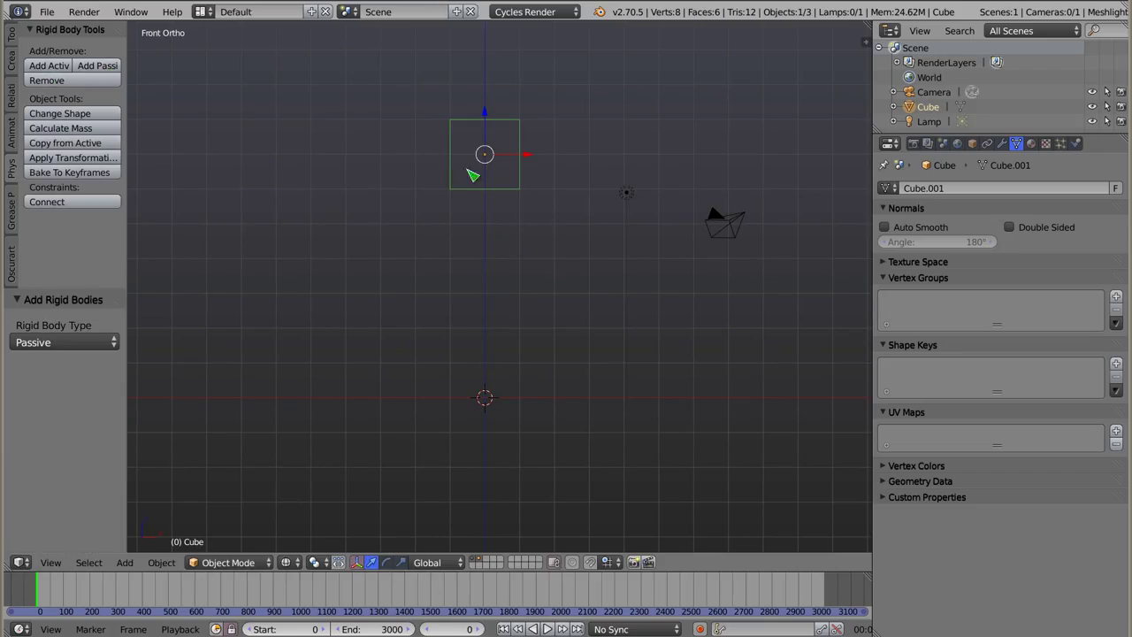
{"action": "key", "text": "shift+a"}
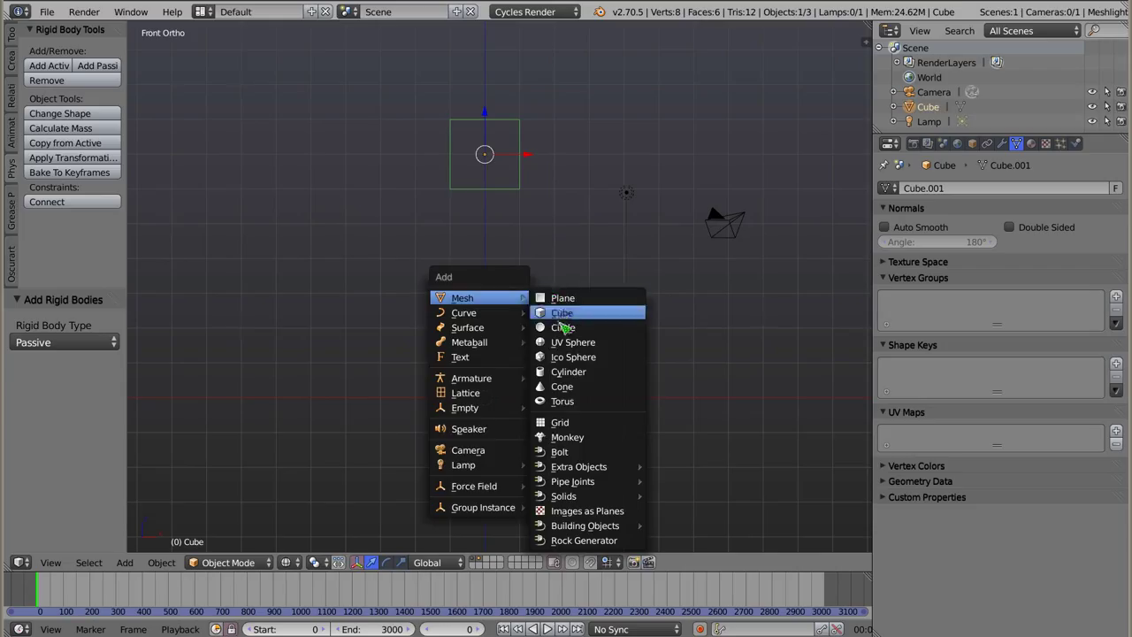
{"action": "left_click", "coordinate": [561, 347]}
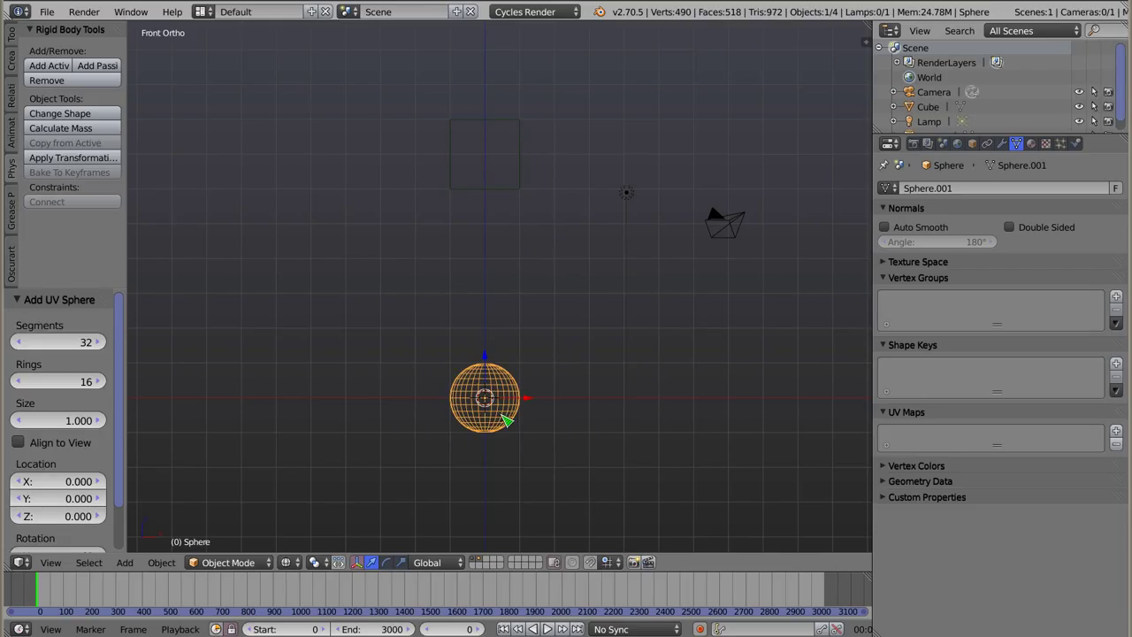
Make the new sphere an active rigid body and connect it to the cube
{"action": "left_click", "coordinate": [56, 69]}
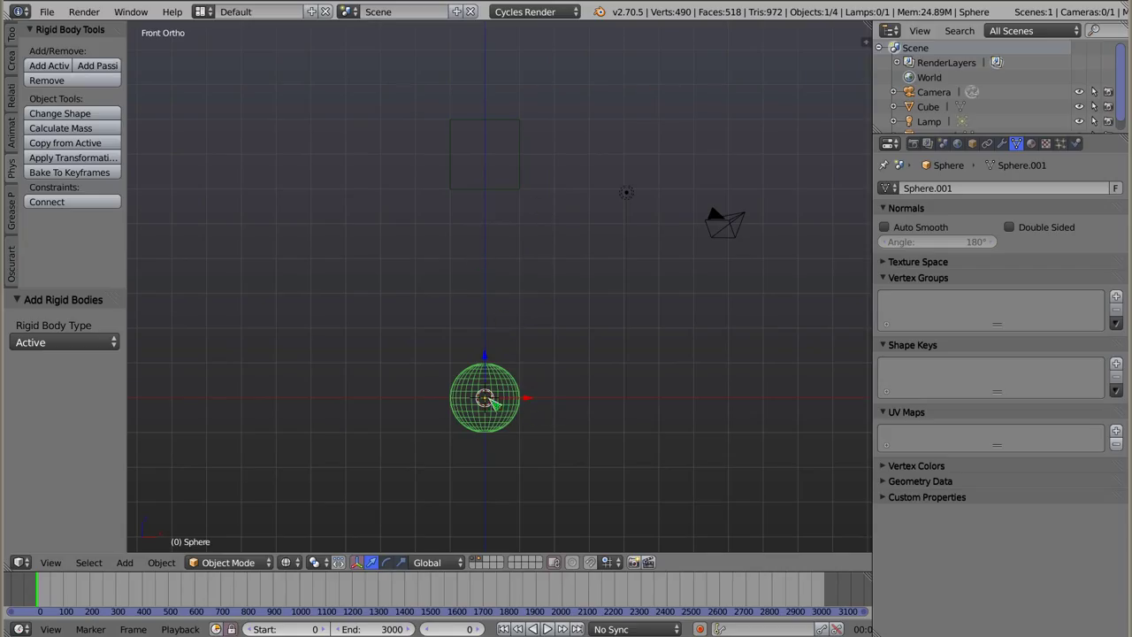
{"action": "right_click", "coordinate": [516, 198], "text": "shift"}
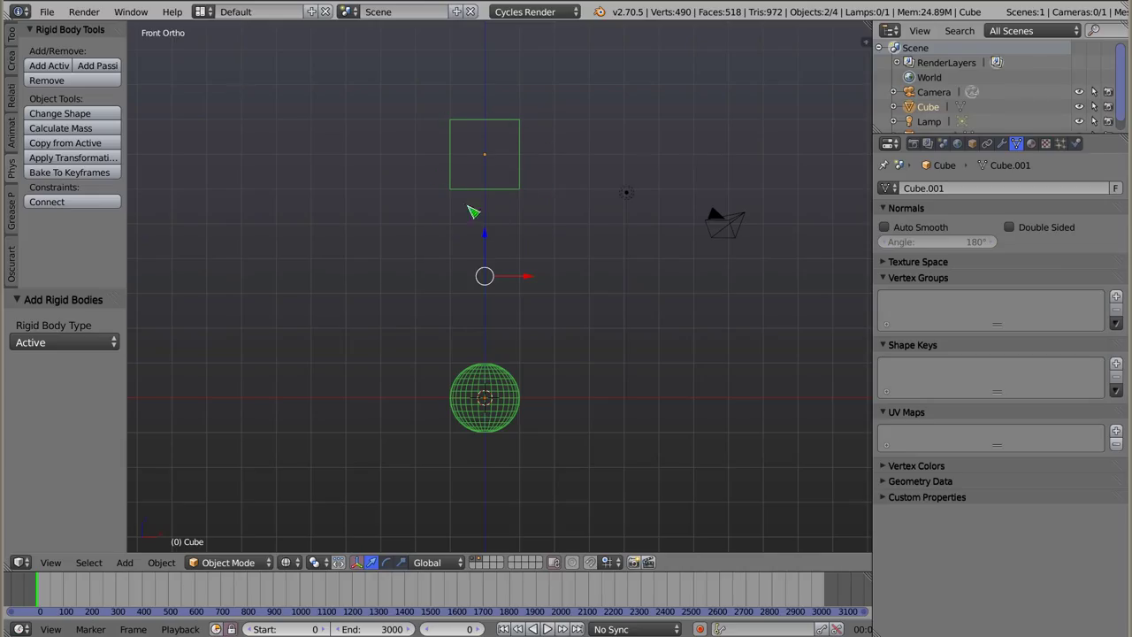
{"action": "left_click", "coordinate": [94, 204]}
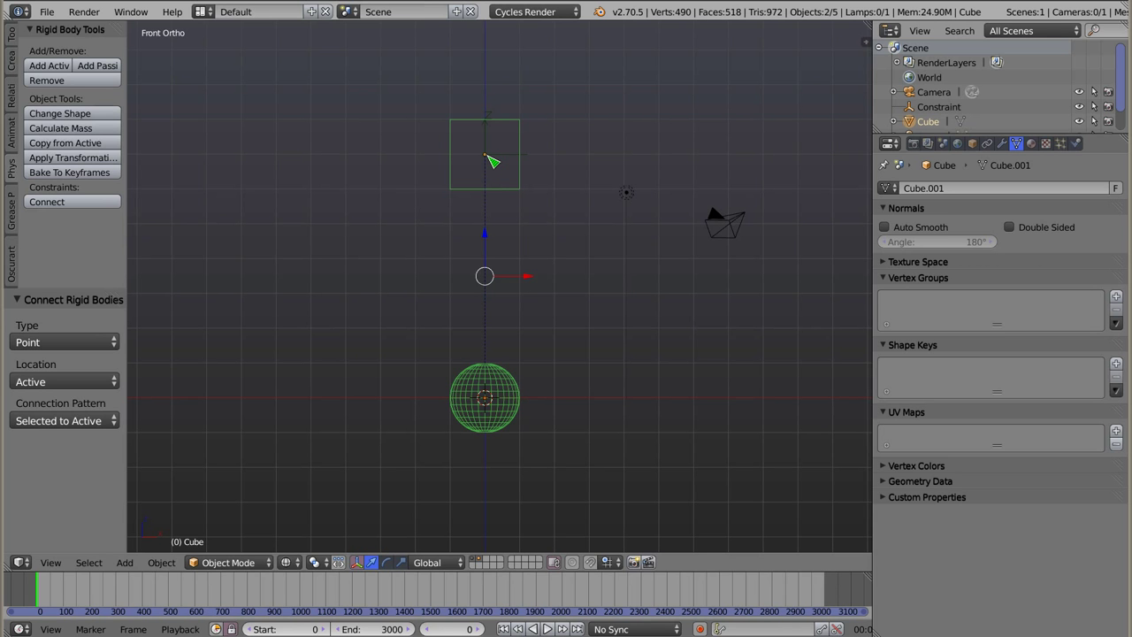
Orbit to an angled view and return to solid shading
{"action": "right_click", "coordinate": [508, 164]}
{"action": "mouse_move", "coordinate": [525, 253]}
{"action": "middle_mouse_down"}
{"action": "mouse_move", "coordinate": [459, 365]}
{"action": "mouse_move", "coordinate": [474, 313]}
{"action": "middle_mouse_up"}
{"action": "key", "text": "z"}
{"action": "middle_click_drag", "start_coordinate": [487, 207], "coordinate": [506, 189]}
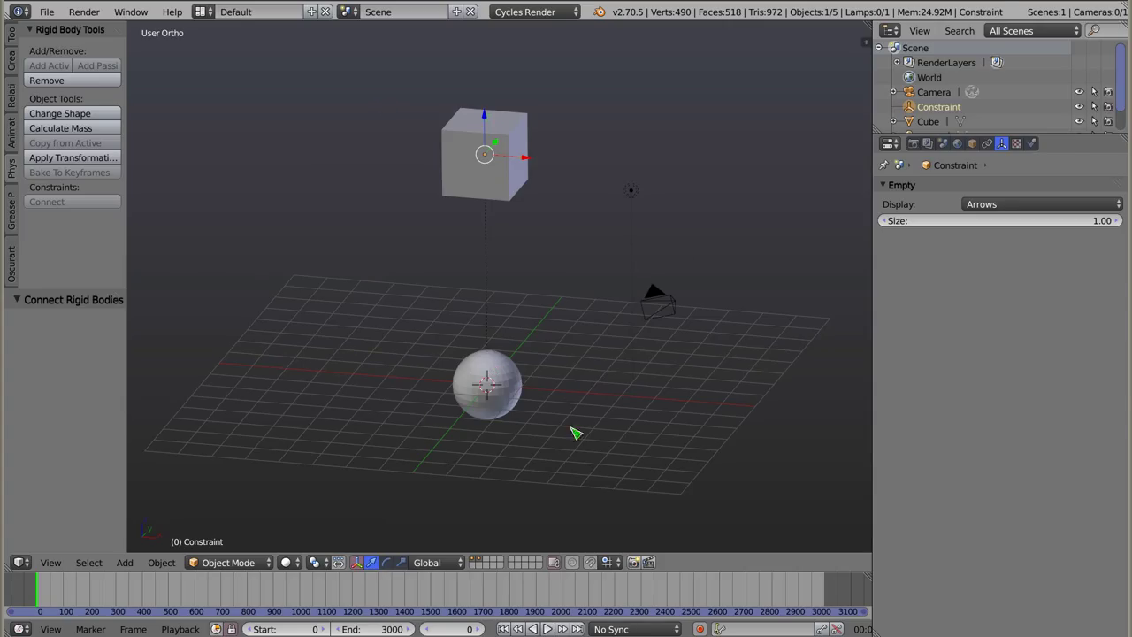
Shift the sphere about -3.947 along X and play the pendulum simulation
{"action": "right_click", "coordinate": [504, 403]}
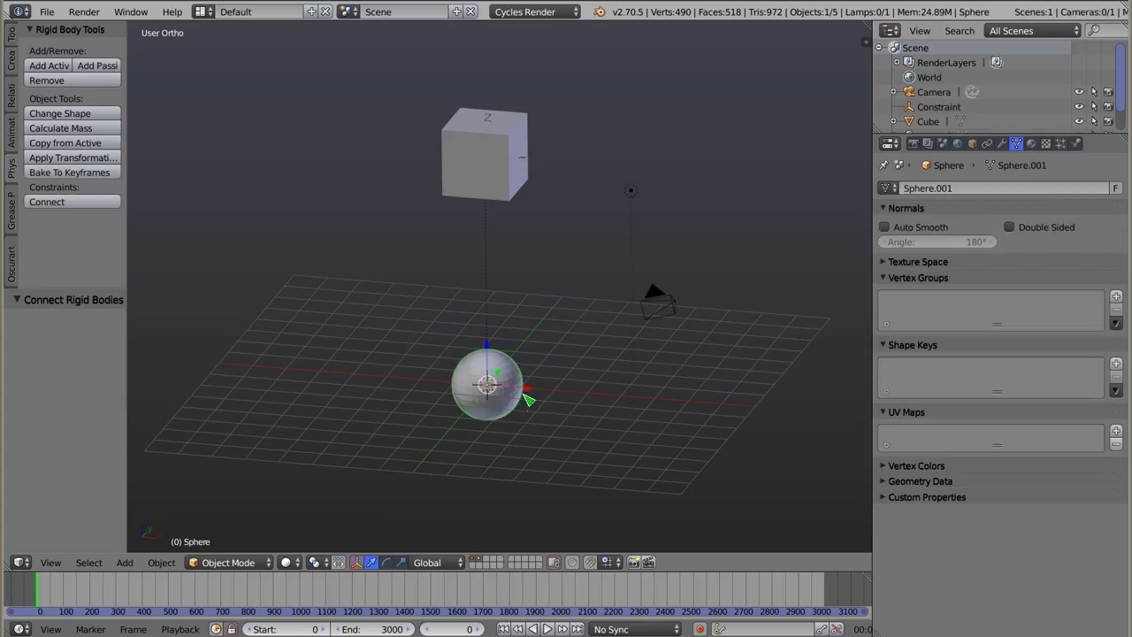
{"action": "key", "text": "g"}
{"action": "key", "text": "x"}
{"action": "left_click", "coordinate": [403, 372]}
{"action": "key", "text": "alt+a"}
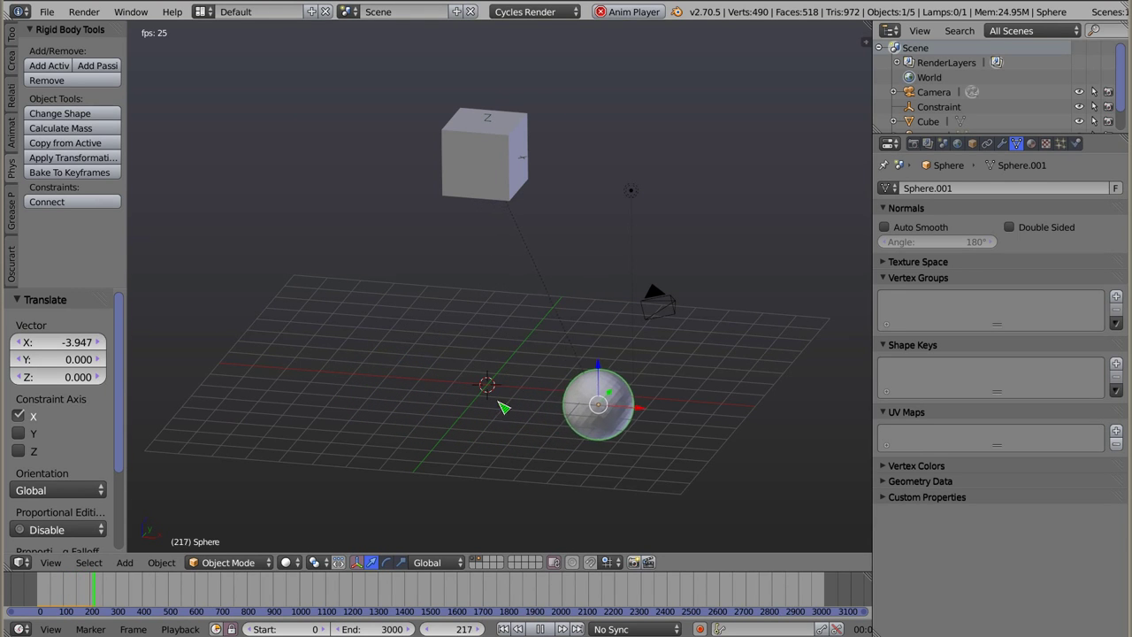
Stop playback at frame 0 in front view and show Scene properties with gravity -9.810
{"action": "middle_click_drag", "start_coordinate": [504, 404], "coordinate": [521, 380]}
{"action": "key", "text": "KP_1"}
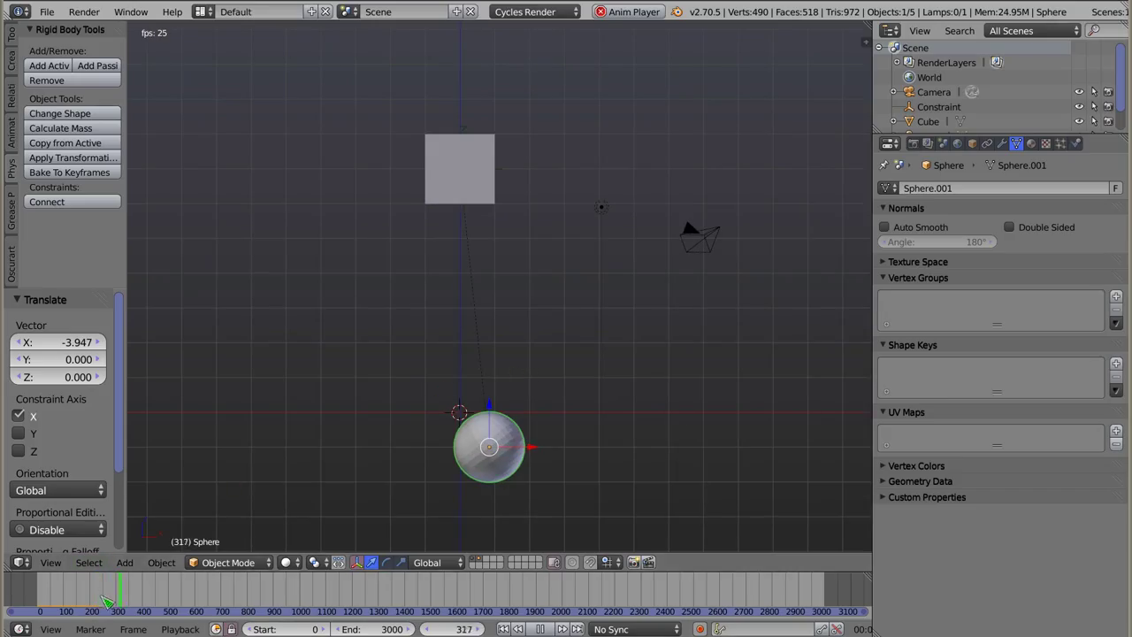
{"action": "key", "text": "Escape"}
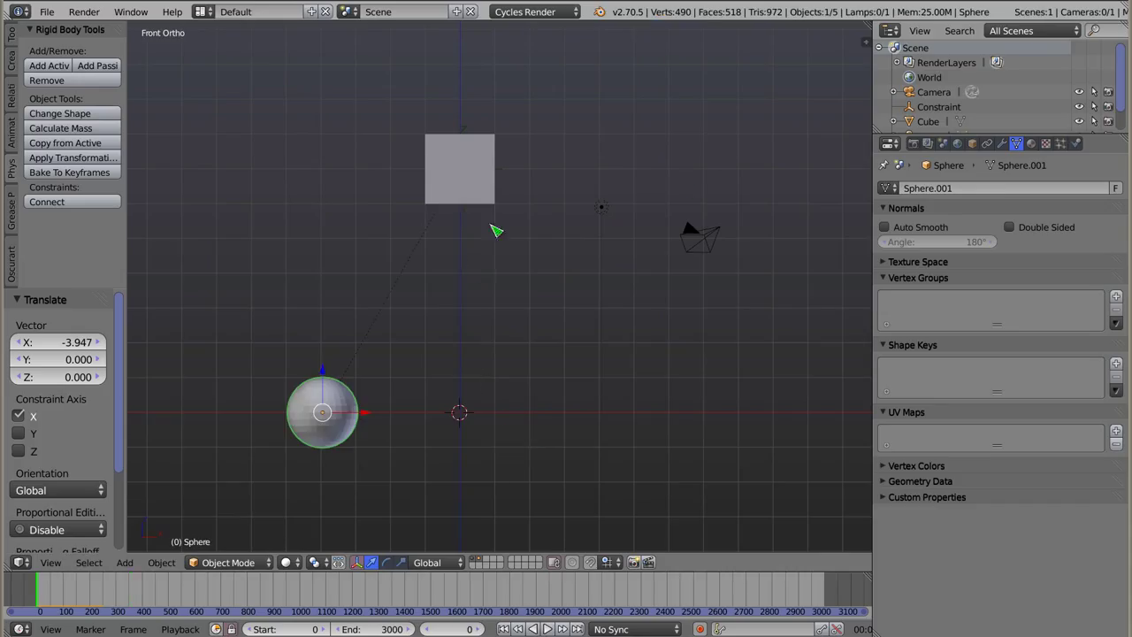
{"action": "left_click", "coordinate": [943, 143]}
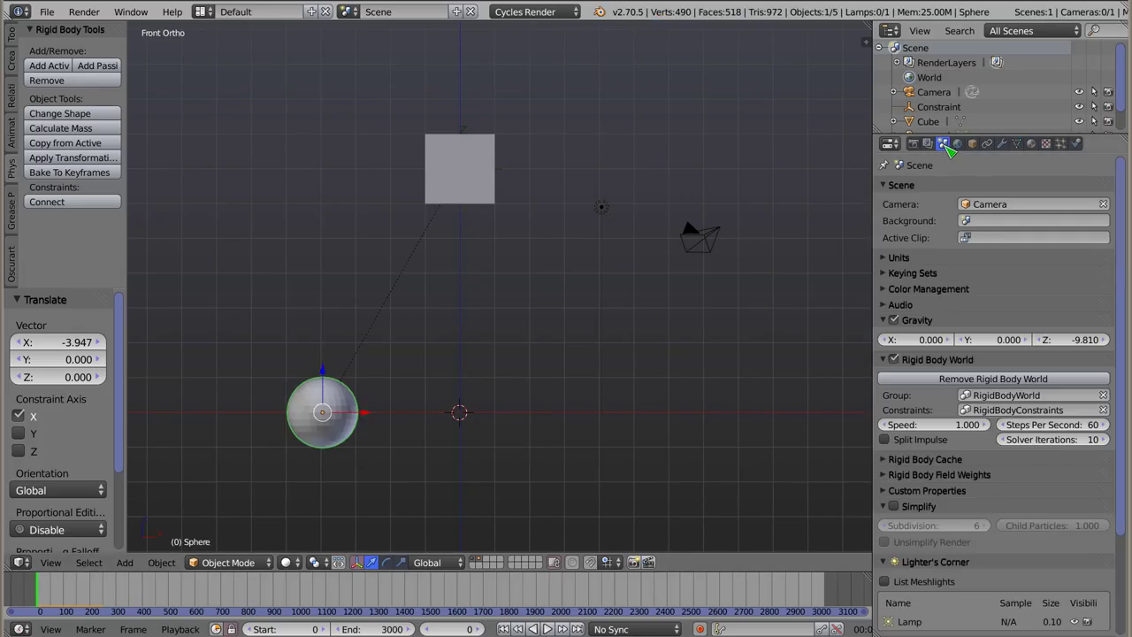
Set the Rigid Body Cache end frame to 3000
{"action": "left_click", "coordinate": [902, 462]}
{"action": "left_click", "coordinate": [1049, 481]}
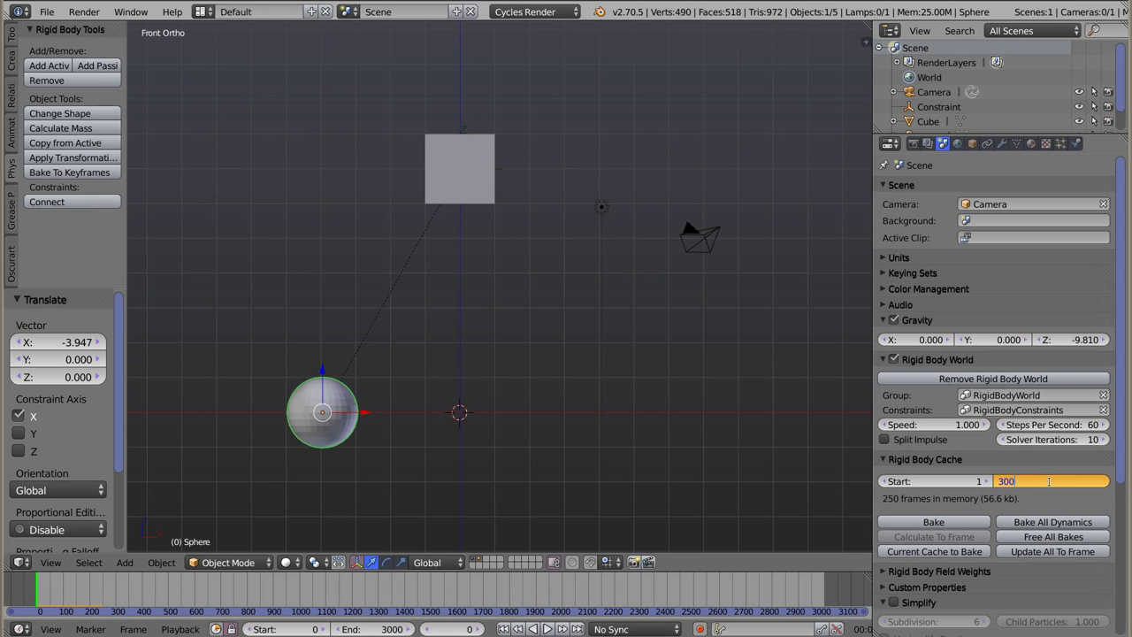
{"action": "type", "text": "0"}
{"action": "key", "text": "Return"}
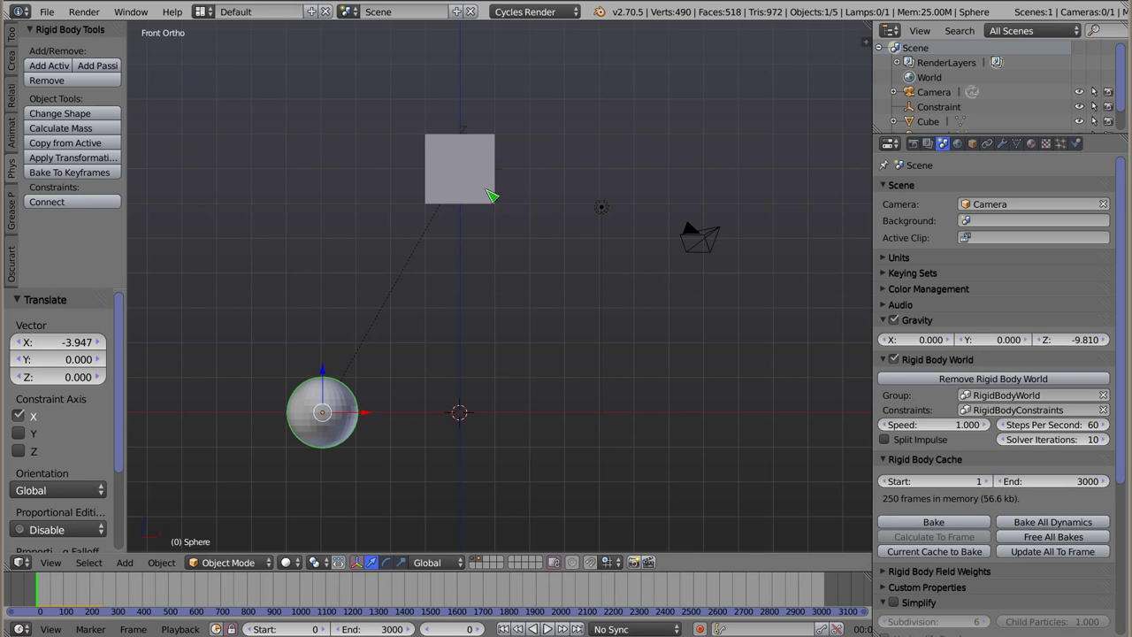
Replay the simulation, rewind to frame 0, and clear the sphere's location
{"action": "key", "text": "alt+a"}
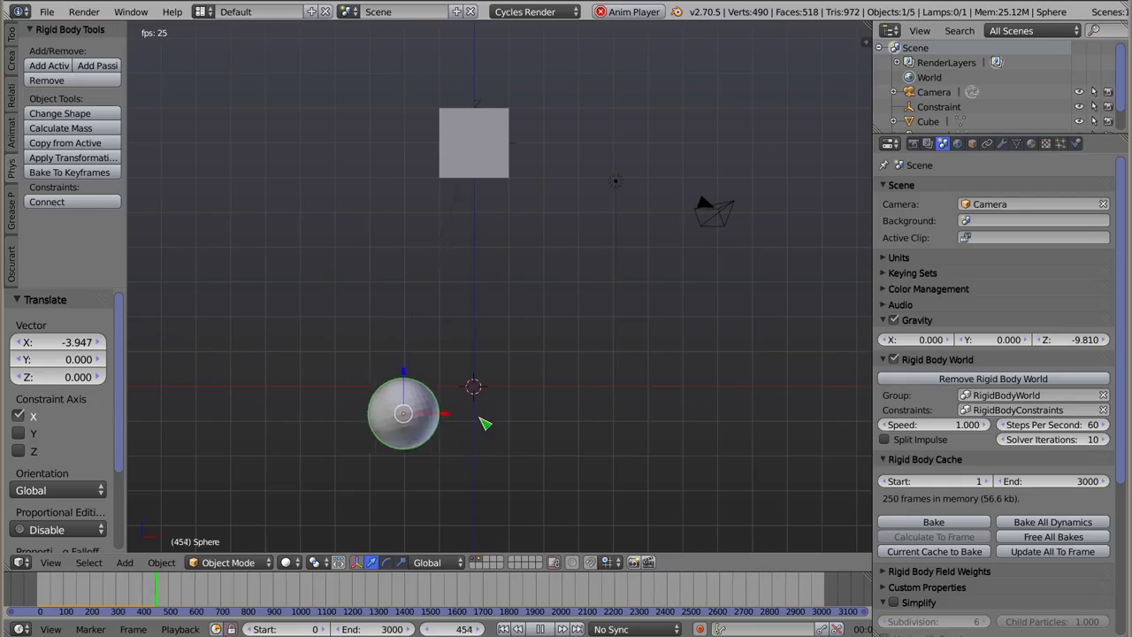
{"action": "key", "text": "Escape"}
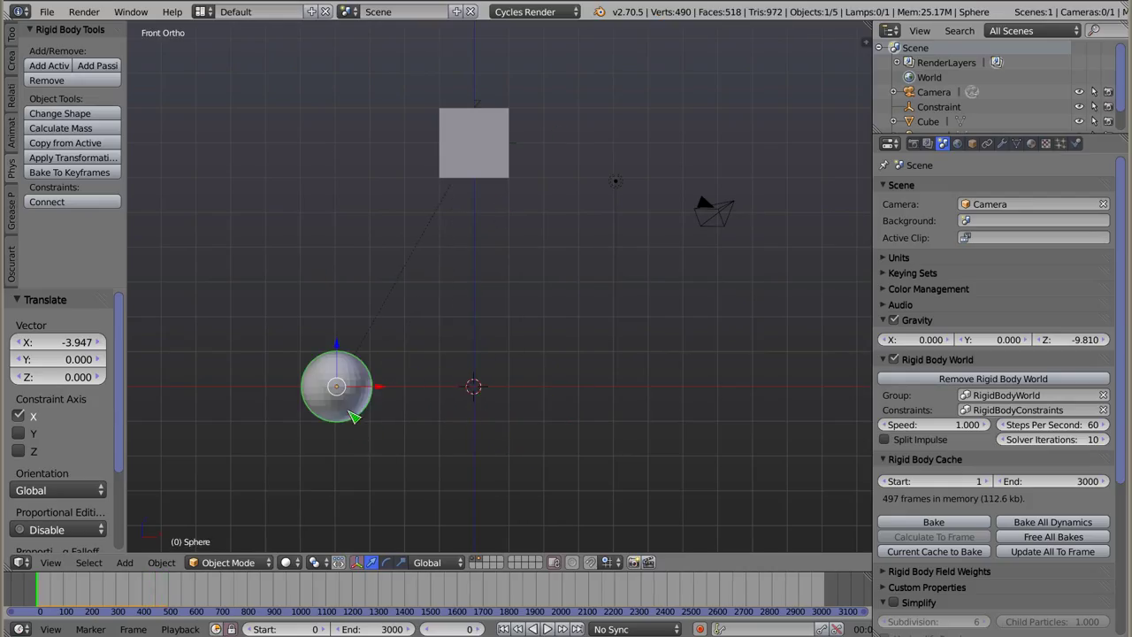
{"action": "key", "text": "alt+g"}
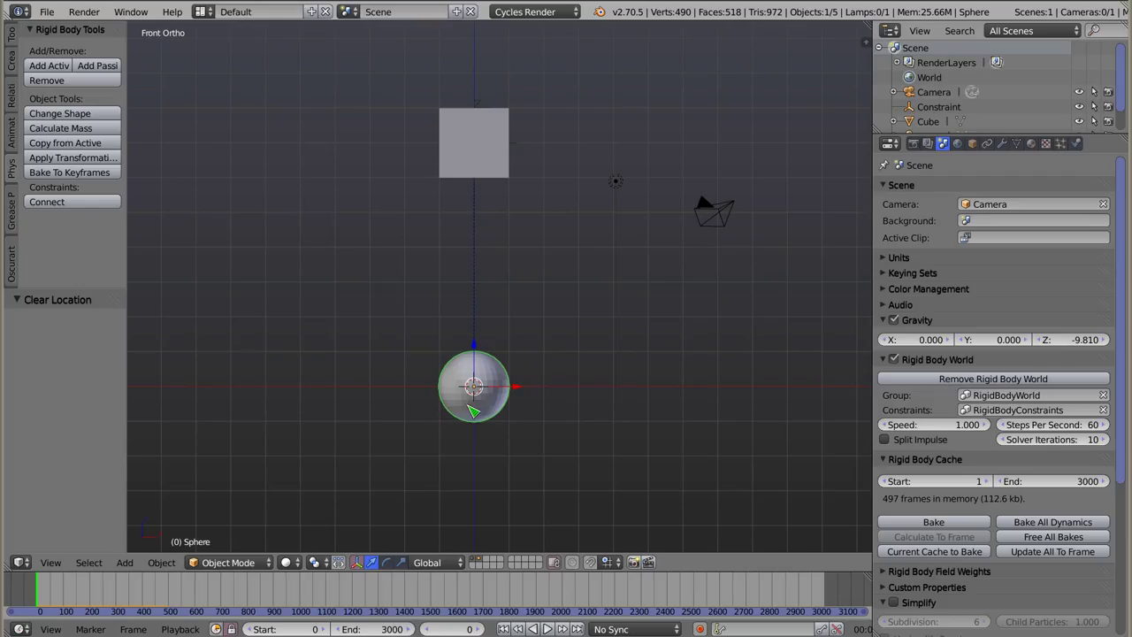
Apply Smooth shading to the sphere and open the viewport properties sidebar
{"action": "left_click", "coordinate": [13, 37]}
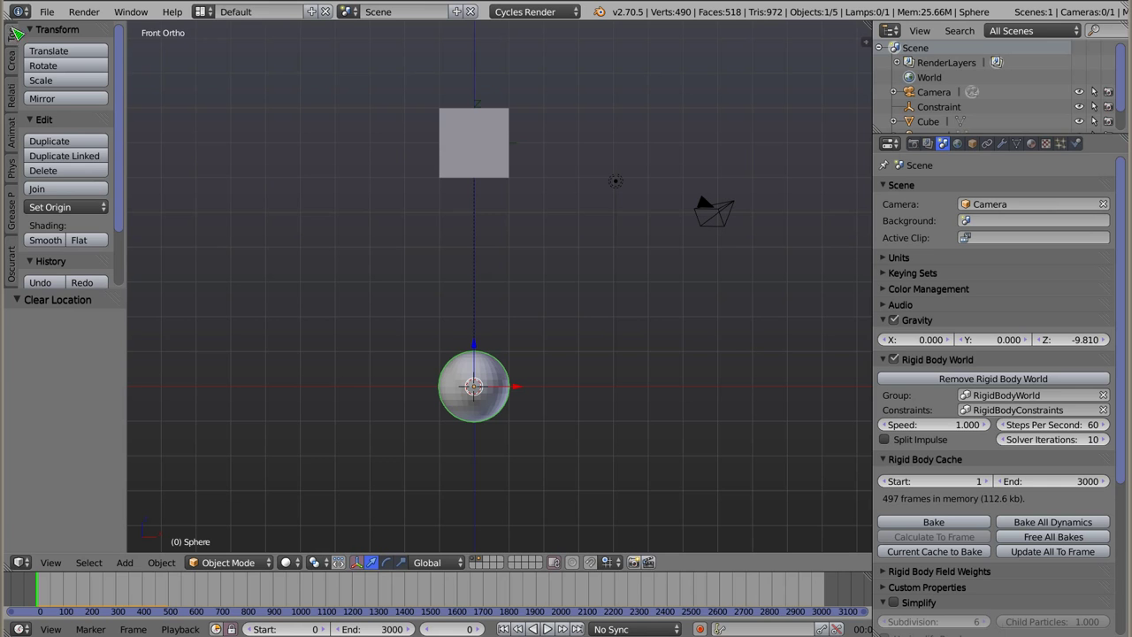
{"action": "left_click", "coordinate": [46, 244]}
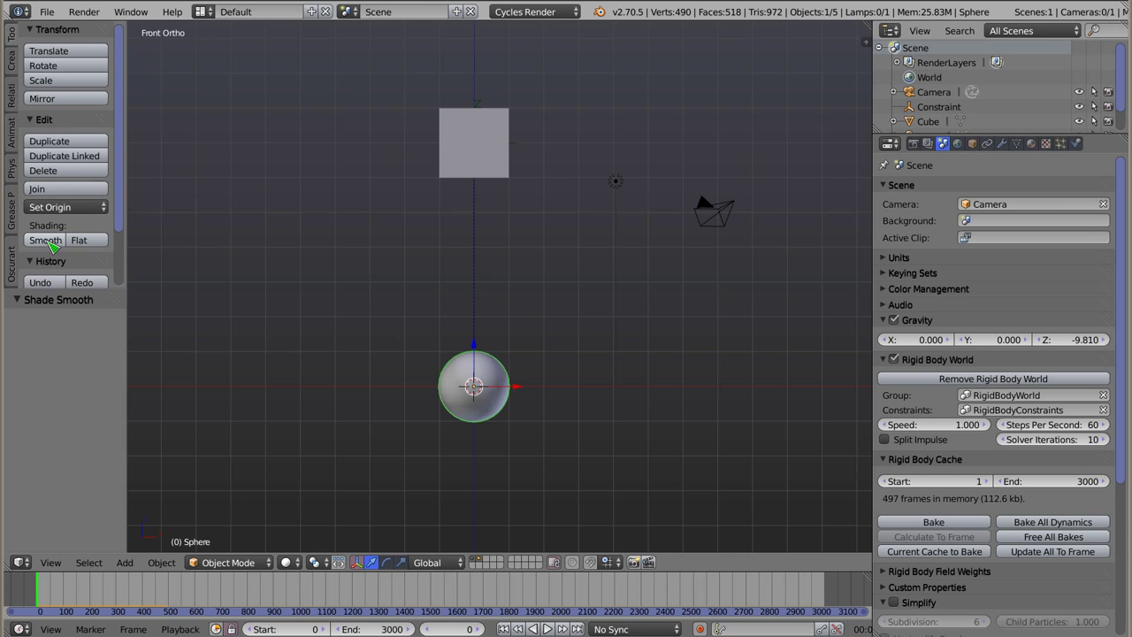
{"action": "scroll", "coordinate": [488, 379], "scroll_direction": "up", "scroll_amount": 4}
{"action": "scroll", "coordinate": [488, 379], "scroll_direction": "up", "scroll_amount": 3}
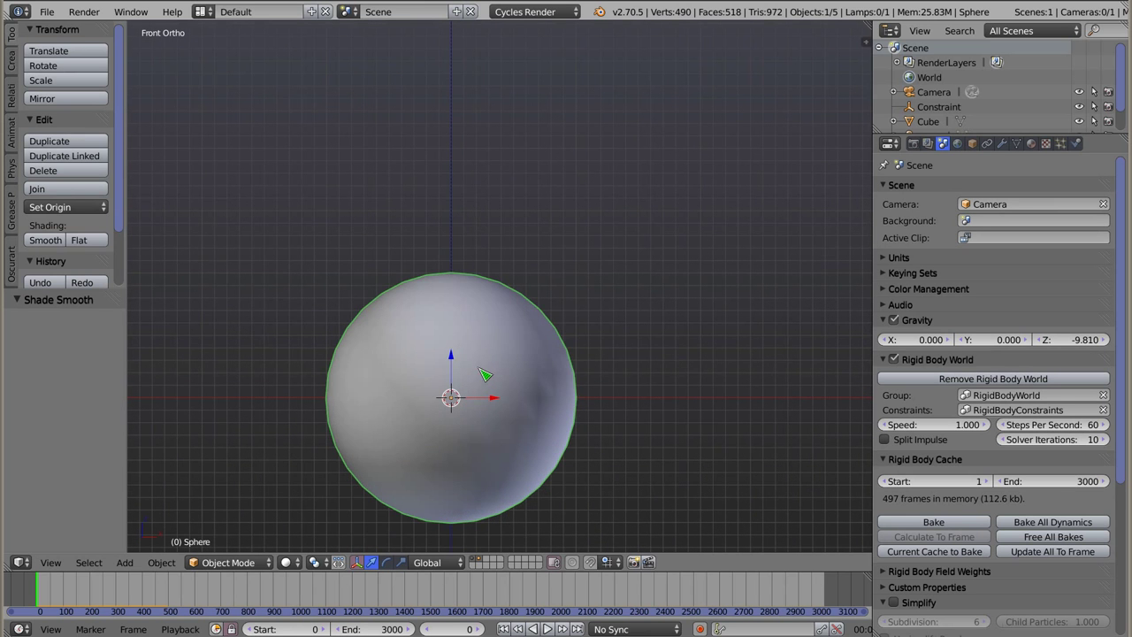
{"action": "left_click", "coordinate": [88, 240]}
{"action": "left_click", "coordinate": [46, 240]}
{"action": "scroll", "coordinate": [477, 399], "scroll_direction": "down", "scroll_amount": 4}
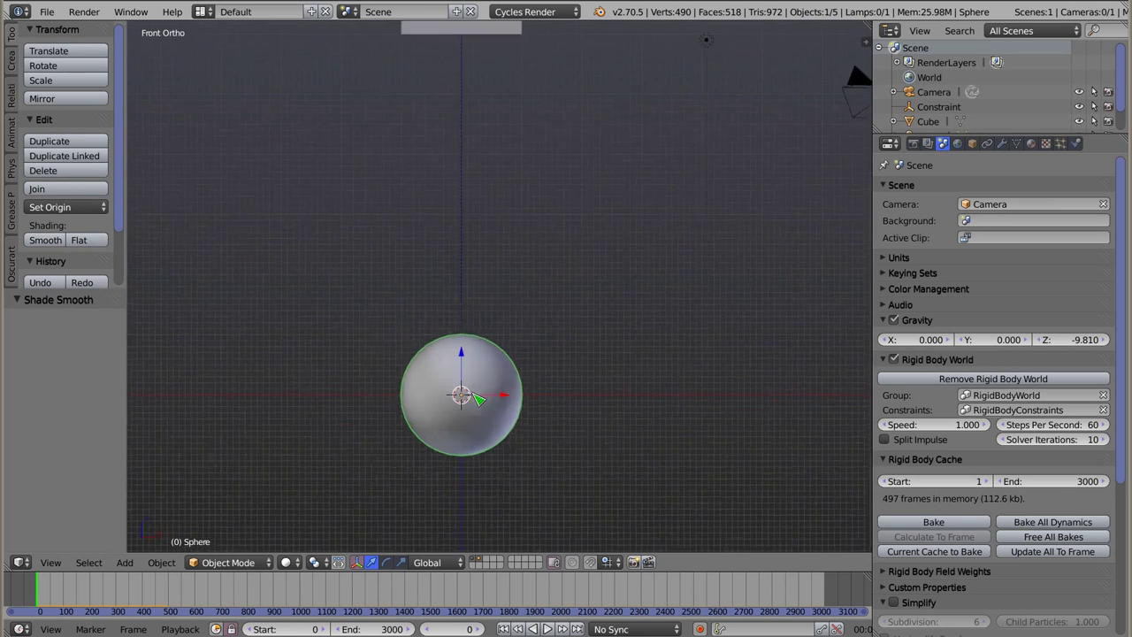
{"action": "scroll", "coordinate": [478, 399], "scroll_direction": "down", "scroll_amount": 5}
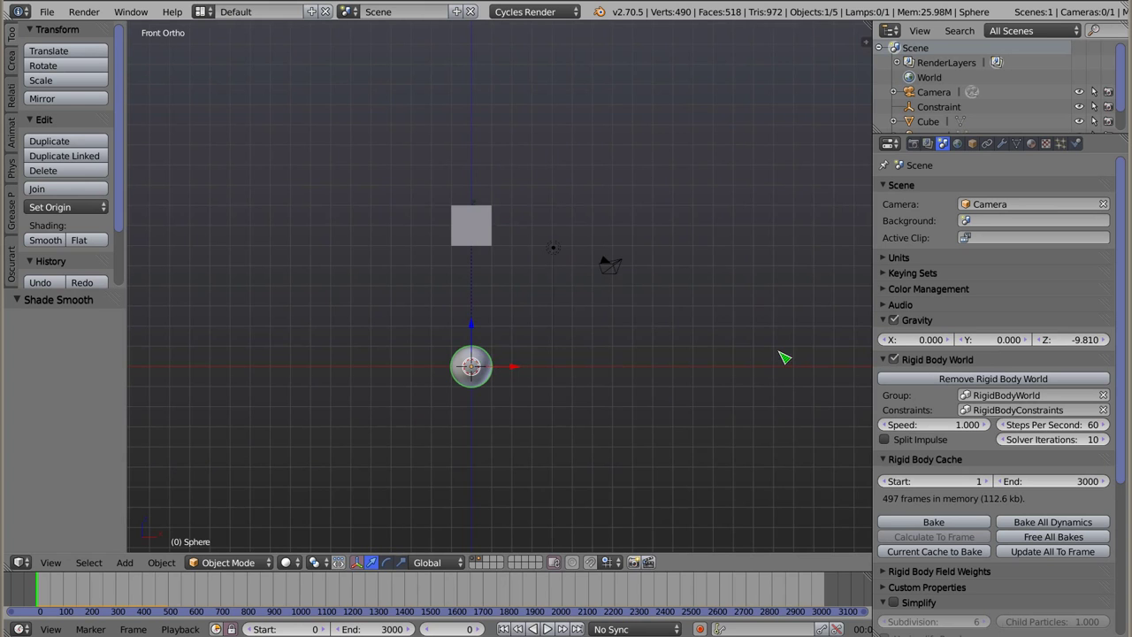
{"action": "key", "text": "n"}
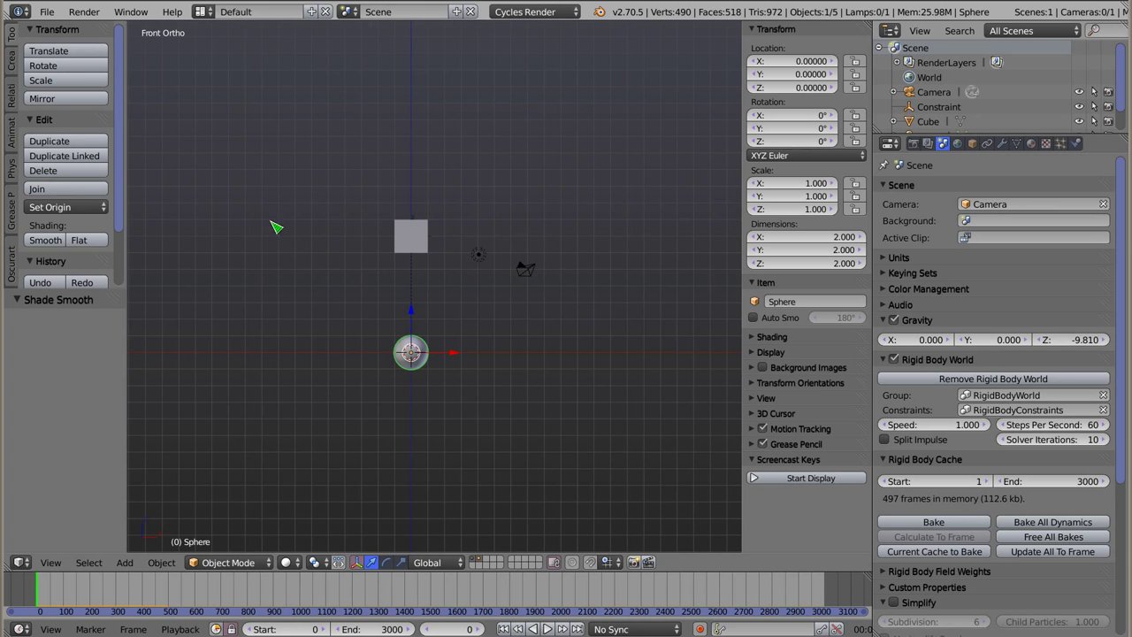
Turn on Matcap shading with the dark chrome-like metallic matcap and view the scene from a lower angle
{"action": "left_click", "coordinate": [757, 339]}
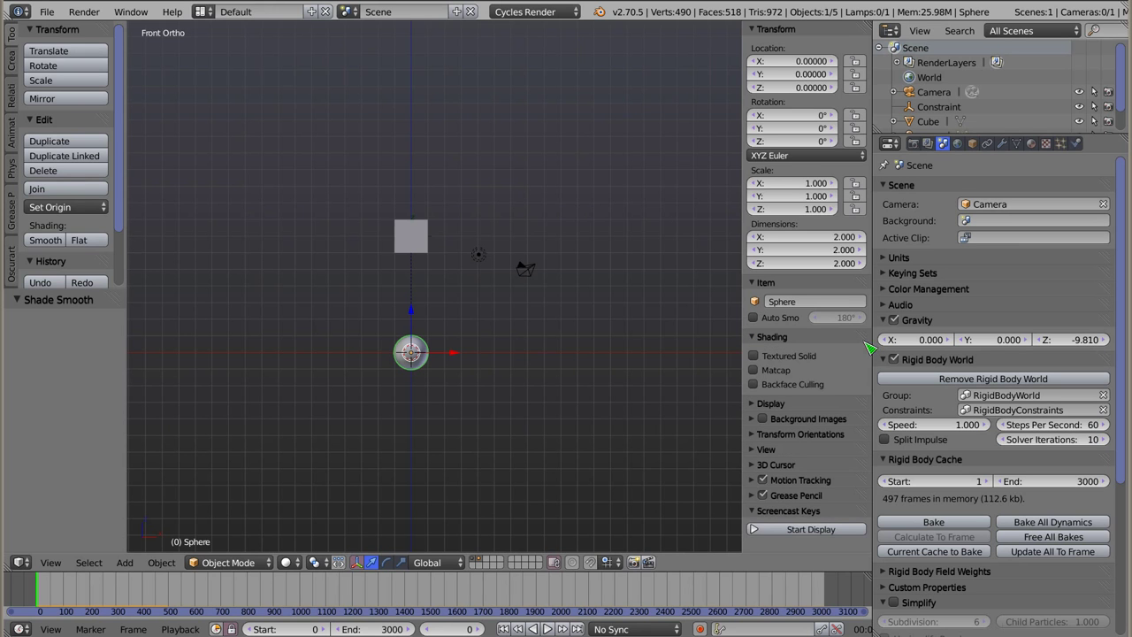
{"action": "left_click", "coordinate": [754, 371]}
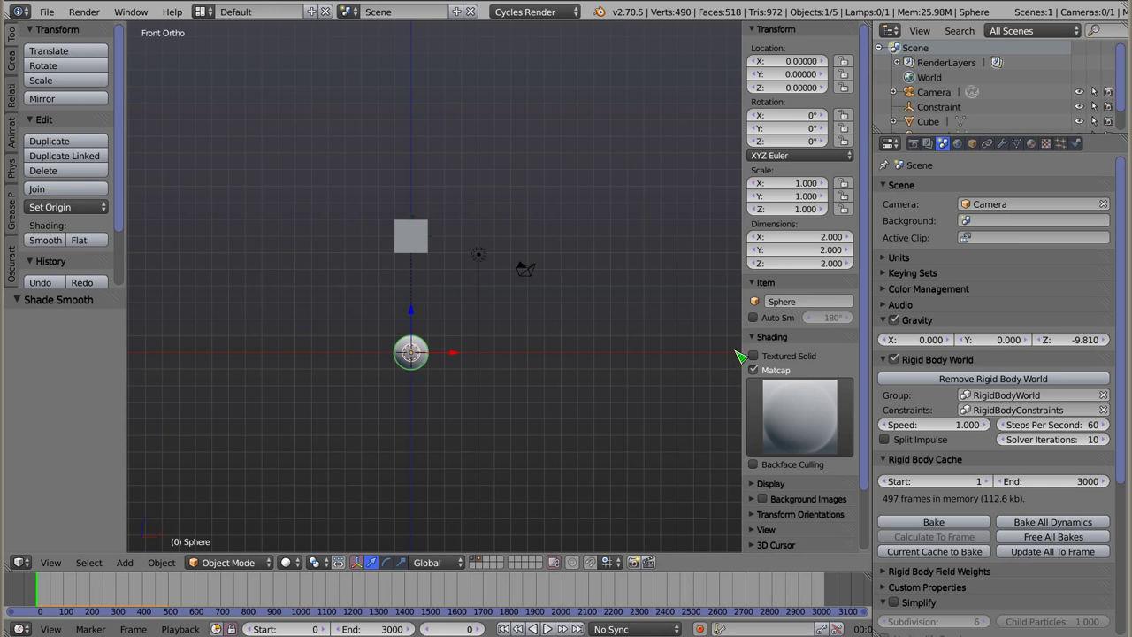
{"action": "left_click", "coordinate": [814, 416]}
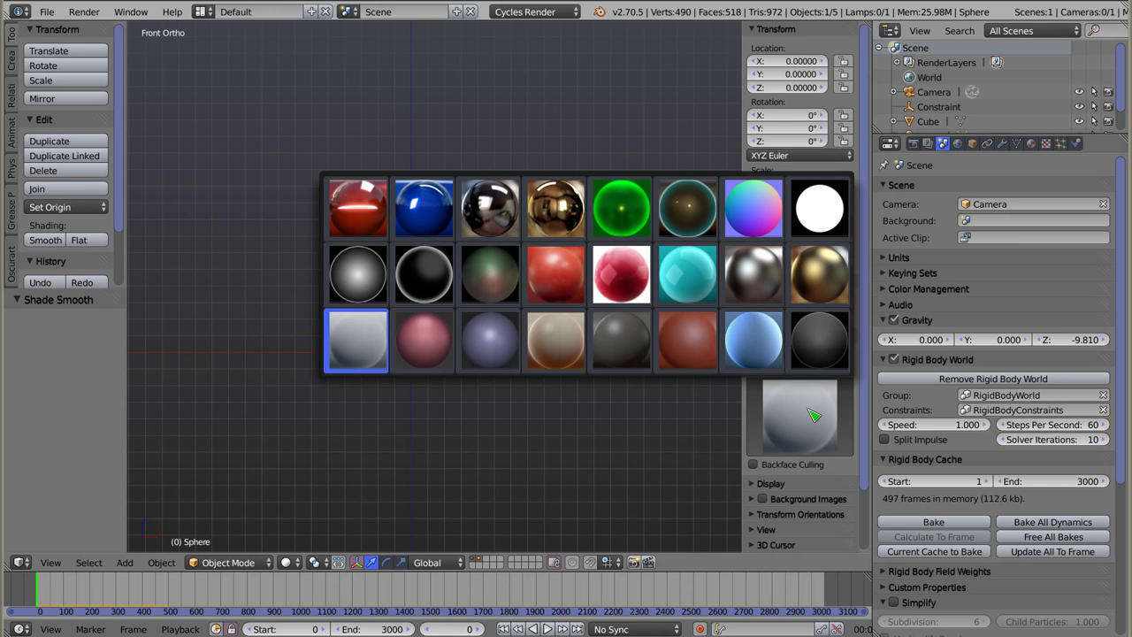
{"action": "left_click", "coordinate": [764, 281]}
{"action": "mouse_move", "coordinate": [451, 358]}
{"action": "middle_mouse_down"}
{"action": "mouse_move", "coordinate": [414, 272]}
{"action": "mouse_move", "coordinate": [387, 263]}
{"action": "middle_mouse_up"}
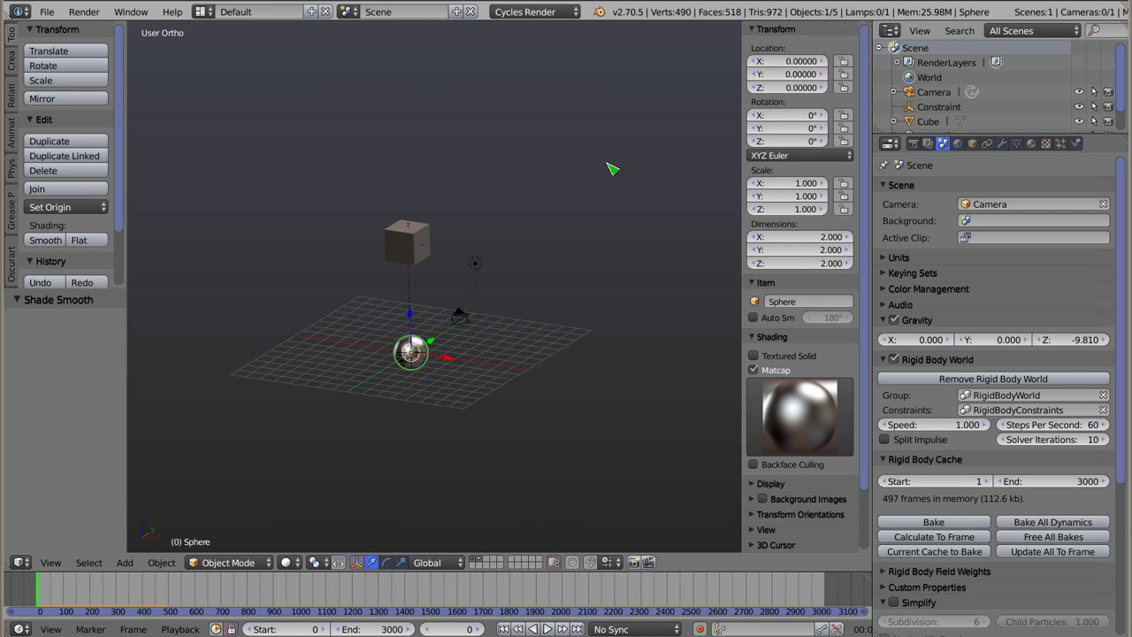
{"action": "scroll", "coordinate": [425, 353], "scroll_direction": "up", "scroll_amount": 4}
{"action": "mouse_move", "coordinate": [502, 374]}
{"action": "middle_mouse_down"}
{"action": "mouse_move", "coordinate": [516, 348]}
{"action": "mouse_move", "coordinate": [460, 207]}
{"action": "middle_mouse_up"}
In front view, duplicate the cube, sphere and constraint pendulum and place the copy at X 2.0
{"action": "key", "text": "KP_1"}
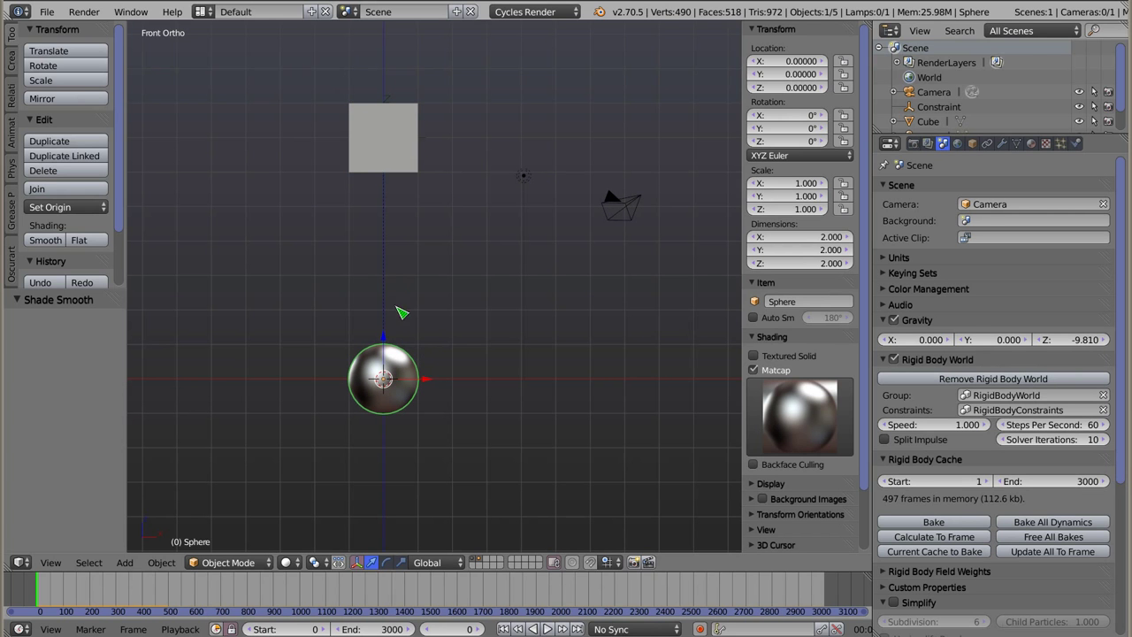
{"action": "right_click", "coordinate": [392, 100]}
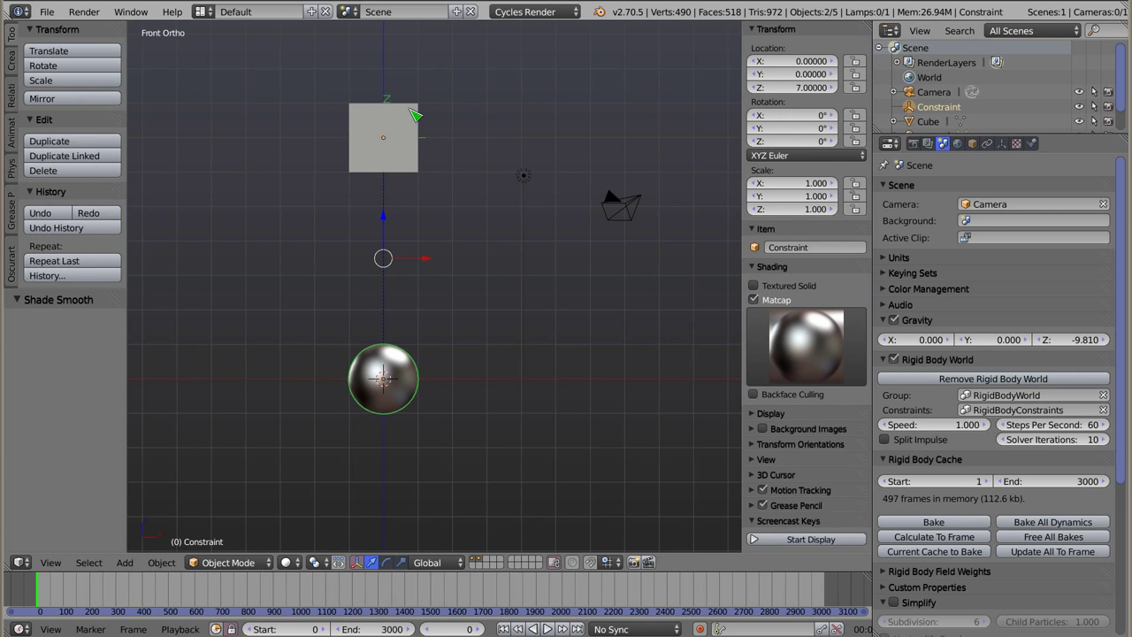
{"action": "right_click", "coordinate": [414, 114], "text": "shift"}
{"action": "right_click", "coordinate": [390, 400], "text": "shift"}
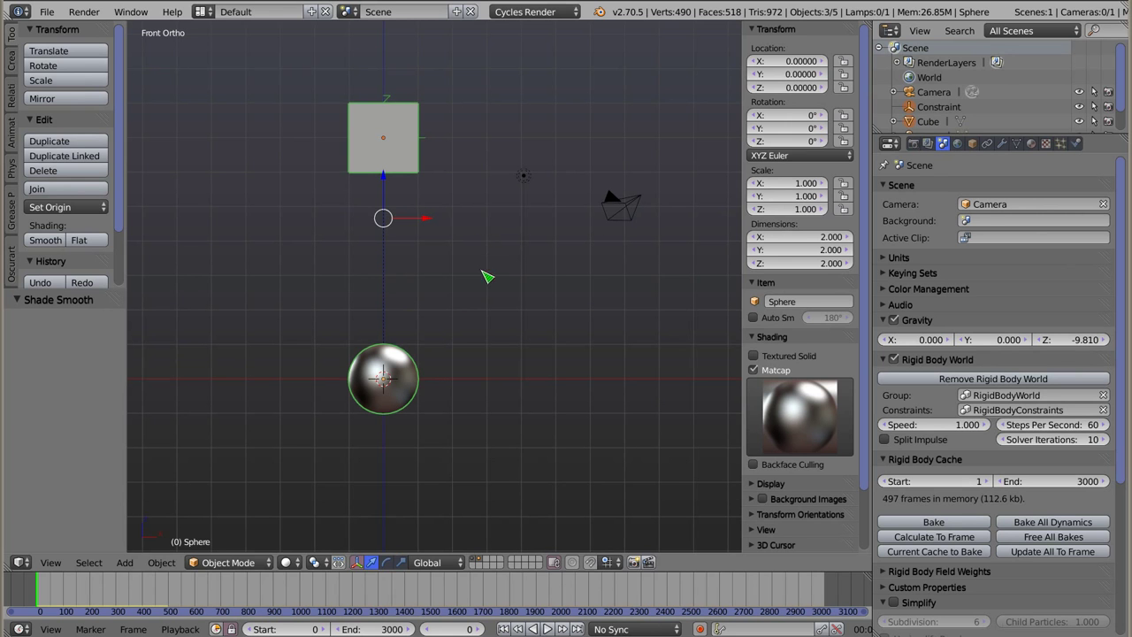
{"action": "key", "text": "shift+d"}
{"action": "key", "text": "x"}
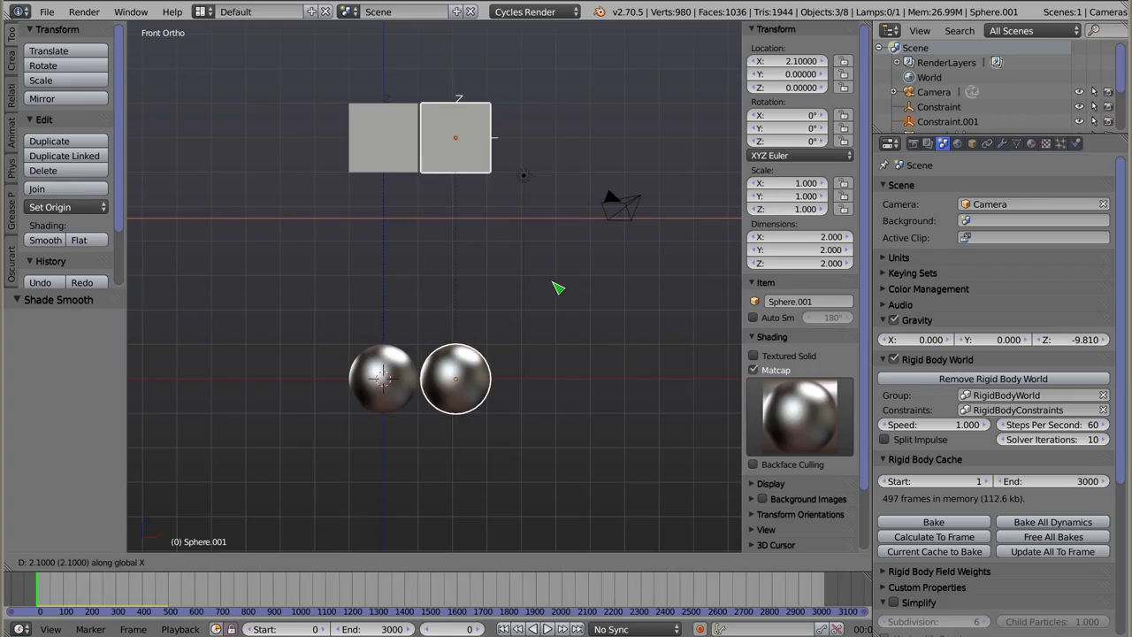
{"action": "left_click", "coordinate": [558, 287]}
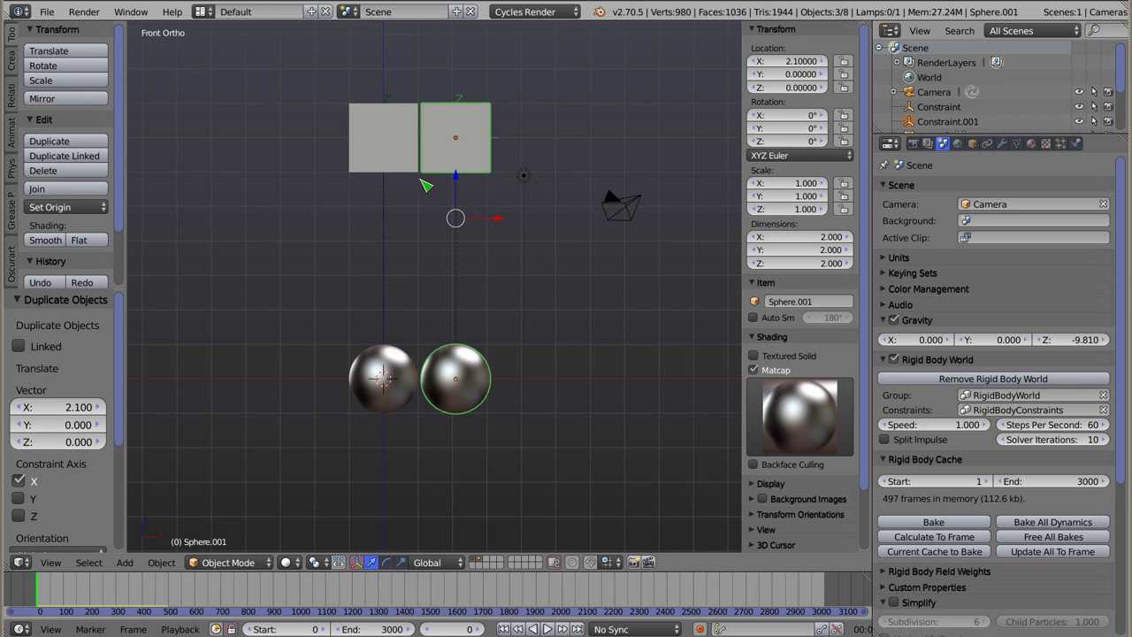
{"action": "key", "text": "g"}
{"action": "key", "text": "x"}
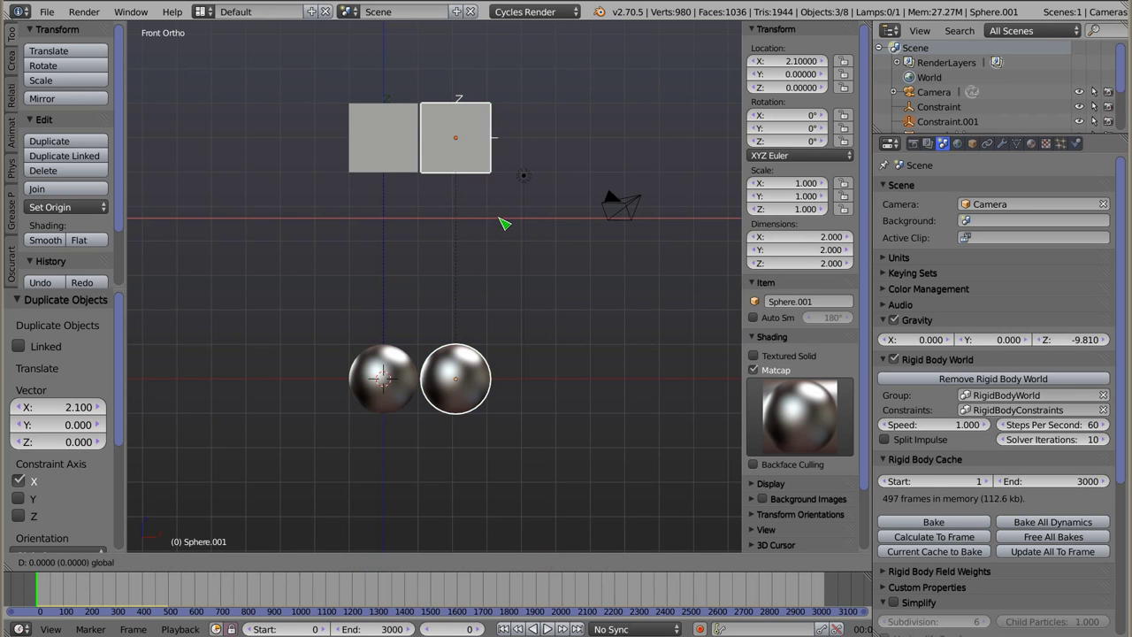
{"action": "left_click", "coordinate": [480, 228]}
Add two more pendulum copies along X at 4.0 and 6.0
{"action": "key", "text": "shift+d"}
{"action": "key", "text": "x"}
{"action": "left_click", "coordinate": [566, 265]}
{"action": "key", "text": "shift+d"}
{"action": "key", "text": "x"}
{"action": "left_click", "coordinate": [622, 265]}
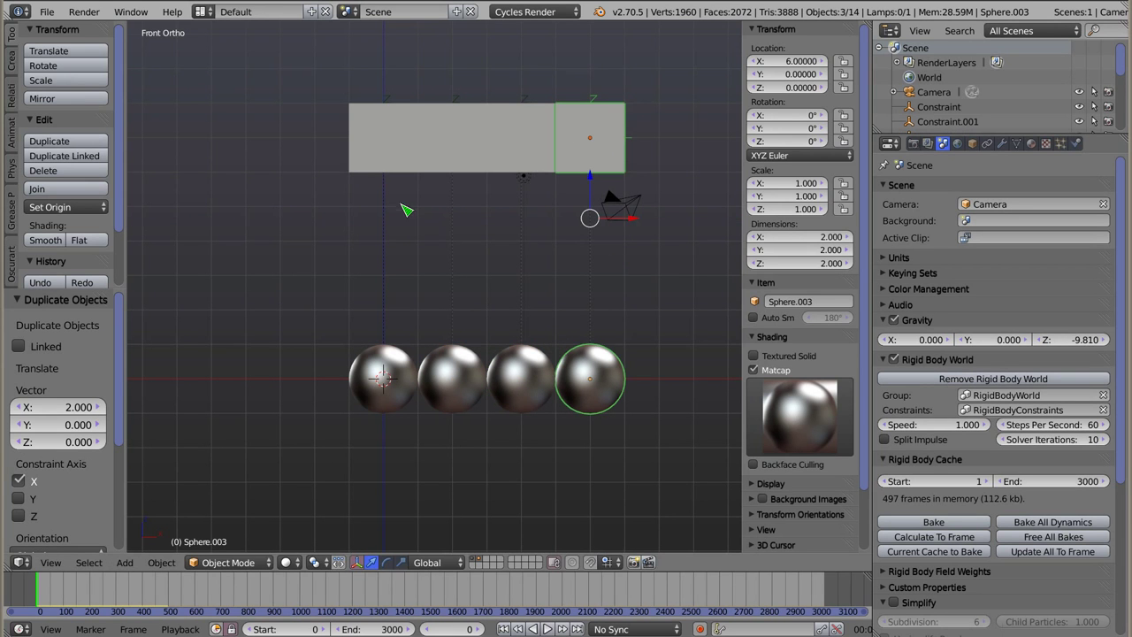
Add pendulum copies on the left side at X −2 and −4
{"action": "key", "text": "shift+d"}
{"action": "key", "text": "x"}
{"action": "left_click", "coordinate": [265, 230]}
{"action": "key", "text": "shift+d"}
{"action": "key", "text": "x"}
{"action": "left_click", "coordinate": [363, 237]}
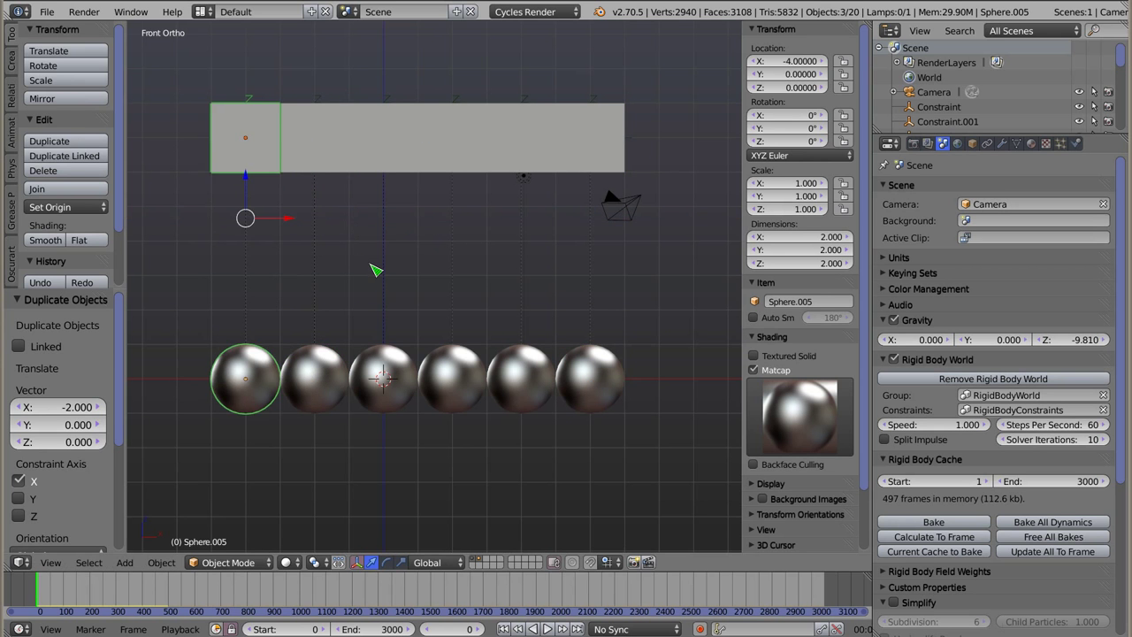
Add a seventh pendulum at X −6 and select only its sphere to move it
{"action": "scroll", "coordinate": [378, 268], "scroll_direction": "down", "scroll_amount": 2}
{"action": "middle_click_drag", "start_coordinate": [379, 268], "coordinate": [491, 219], "text": "shift"}
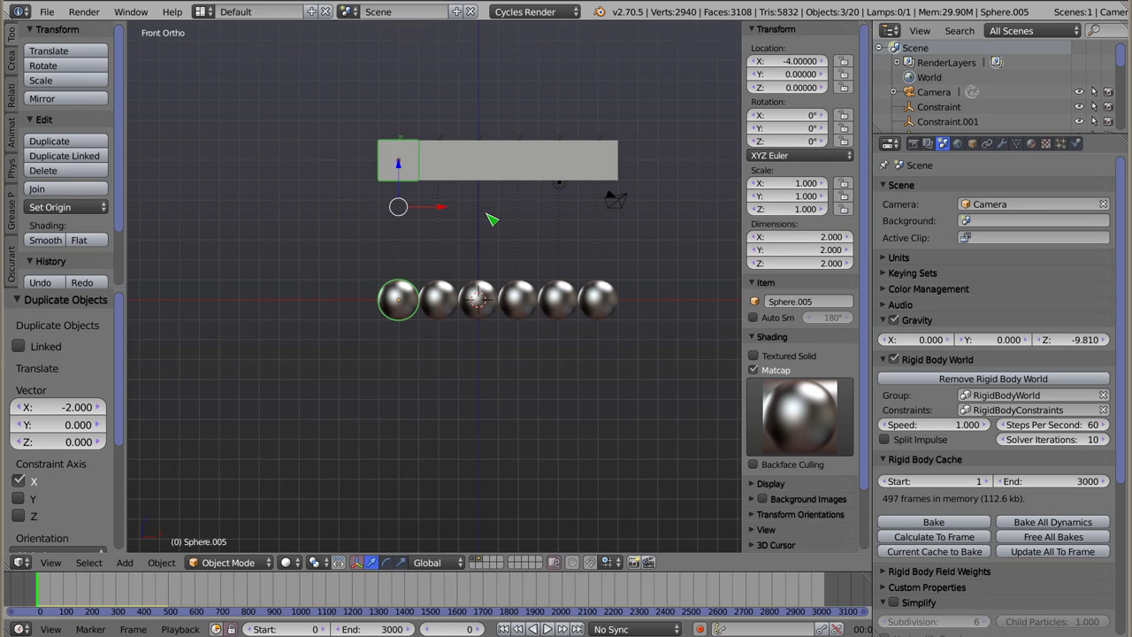
{"action": "key", "text": "shift+d"}
{"action": "key", "text": "x"}
{"action": "left_click", "coordinate": [442, 223]}
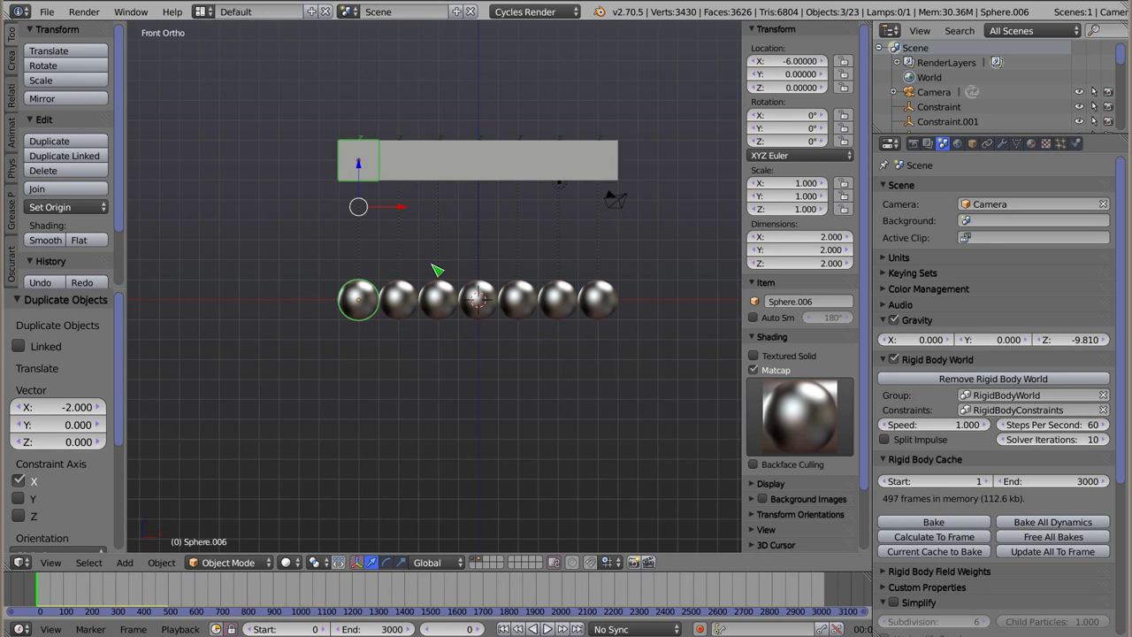
{"action": "right_click", "coordinate": [361, 303]}
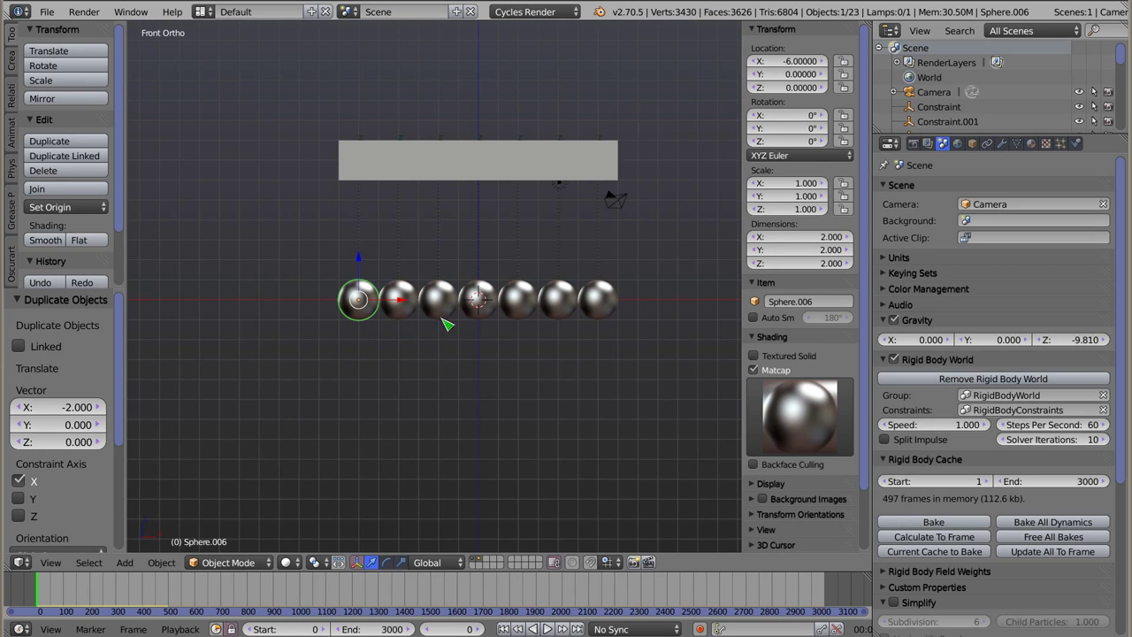
{"action": "key", "text": "g"}
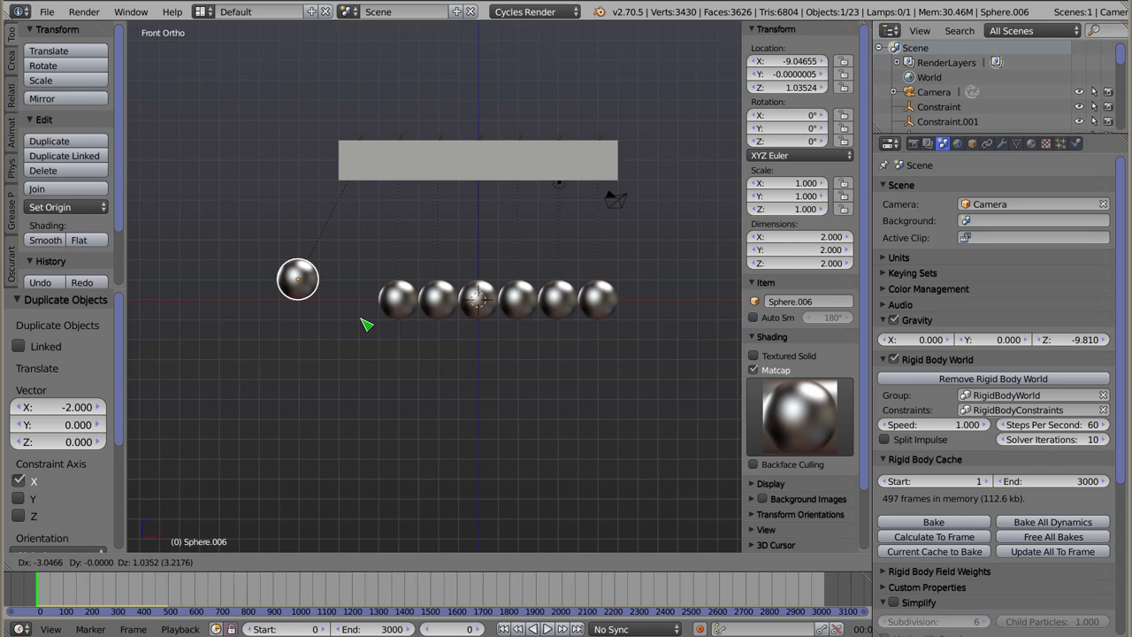
Drop the leftmost sphere raised up-left, test-play the swing, rewind, and show its Physics settings
{"action": "left_click", "coordinate": [367, 326]}
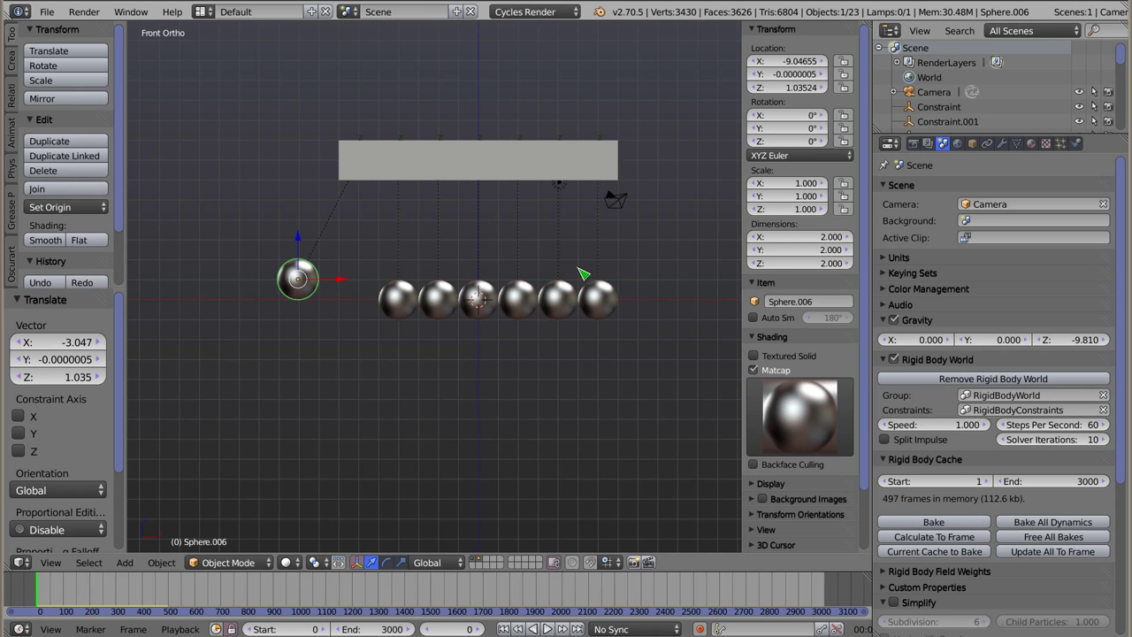
{"action": "key", "text": "alt+a"}
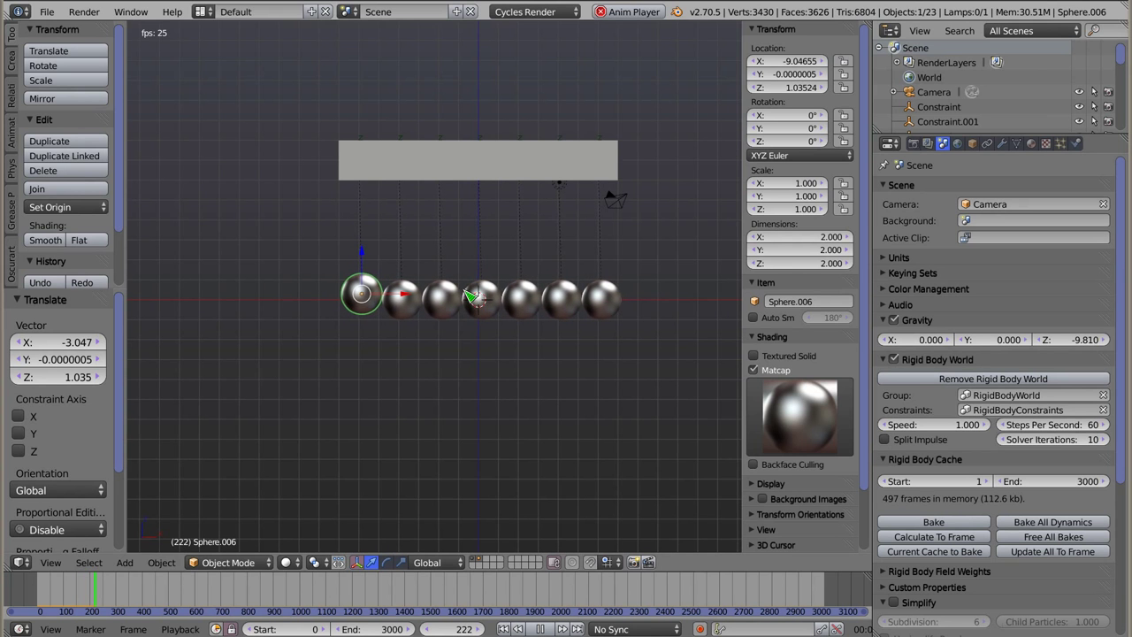
{"action": "key", "text": "Escape"}
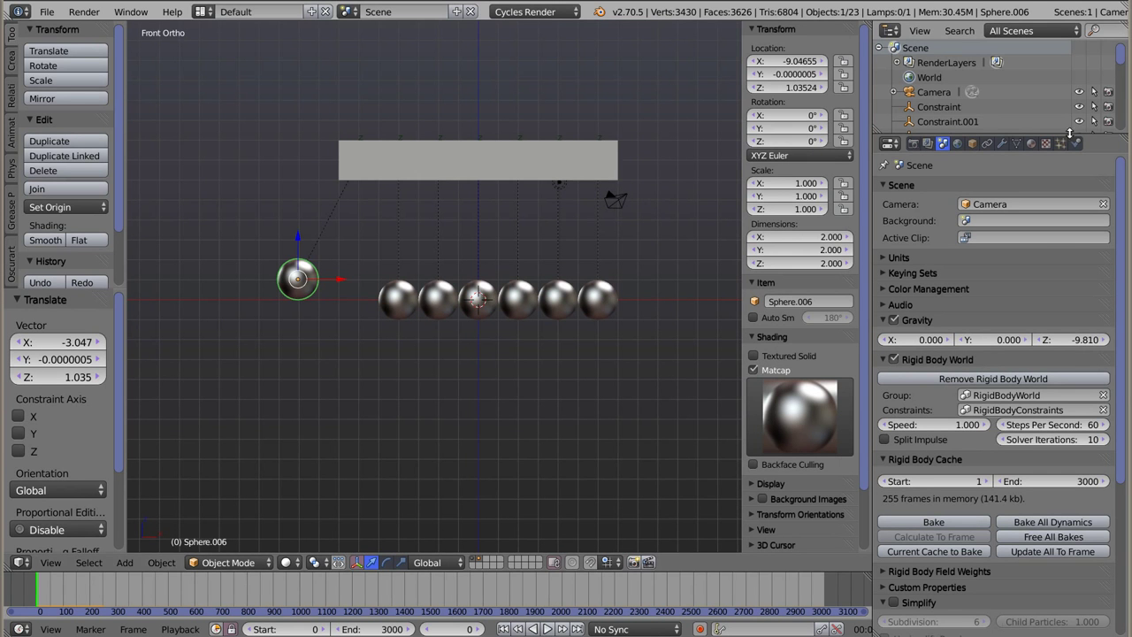
{"action": "left_click", "coordinate": [1075, 143]}
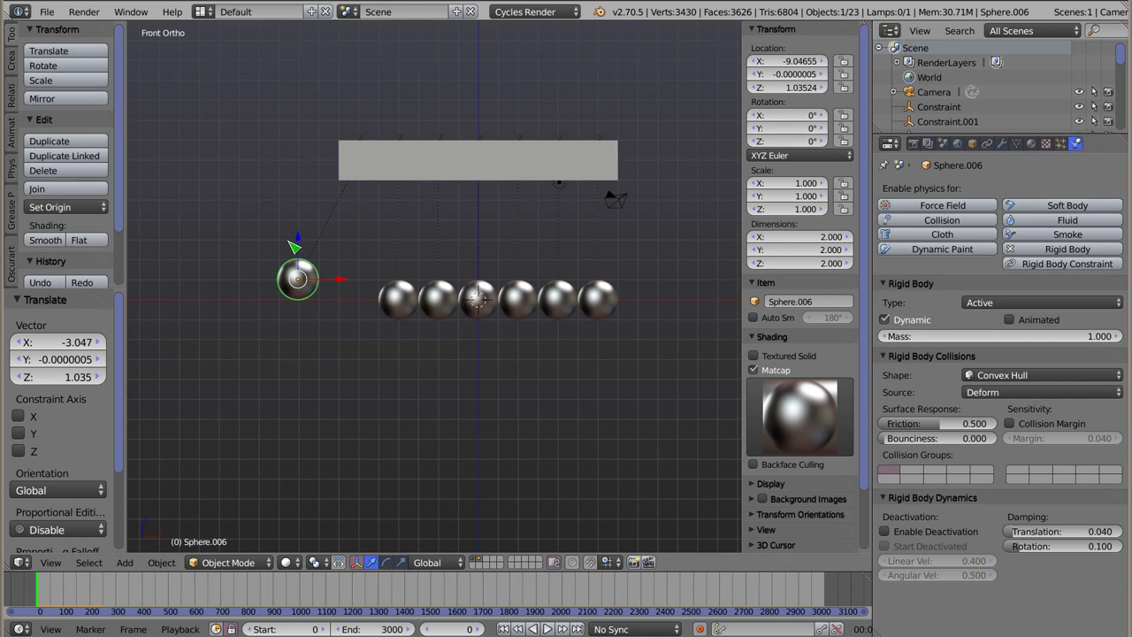
Delete the five right spheres, the raised left sphere and the left bar piece
{"action": "key", "text": "a"}
{"action": "key", "text": "b"}
{"action": "left_click_drag", "start_coordinate": [430, 120], "coordinate": [651, 335]}
{"action": "key", "text": "x"}
{"action": "left_click", "coordinate": [641, 324]}
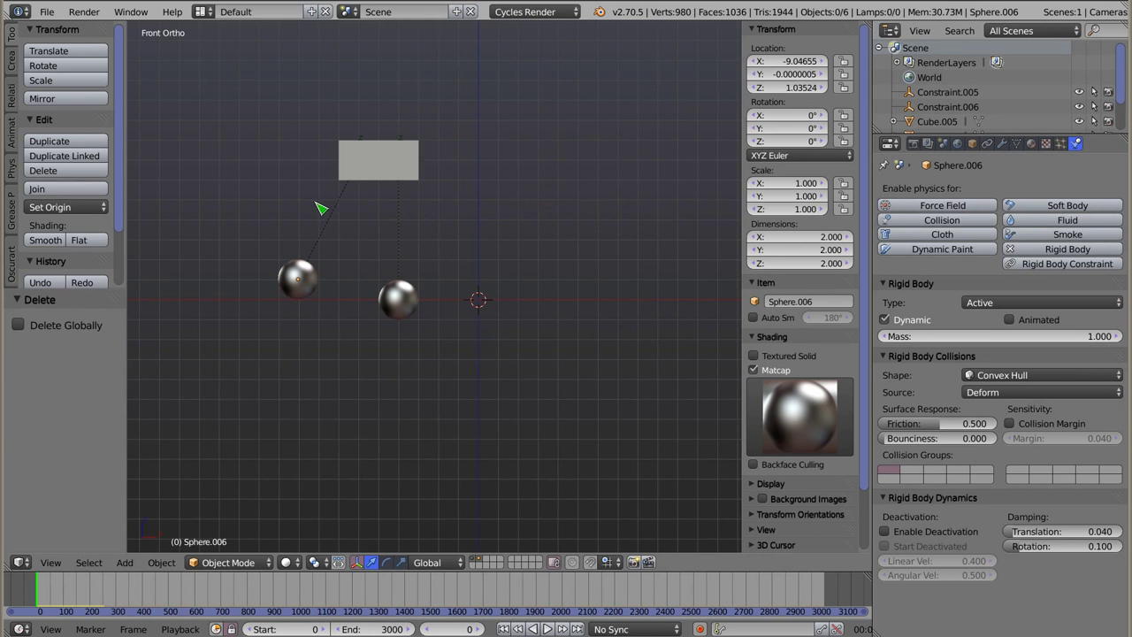
{"action": "key", "text": "b"}
{"action": "left_click_drag", "start_coordinate": [324, 114], "coordinate": [362, 237]}
{"action": "right_click", "coordinate": [296, 291], "text": "shift"}
{"action": "key", "text": "x"}
{"action": "left_click", "coordinate": [352, 310]}
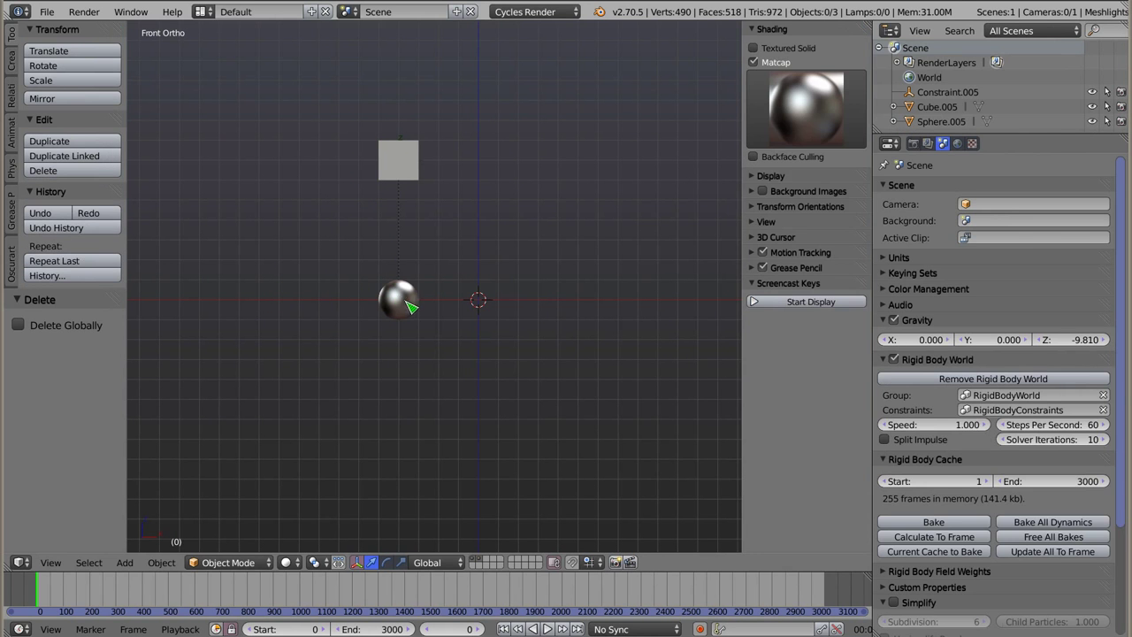
Give the remaining sphere friction 0, bounciness 1.000 and a Sphere collision shape
{"action": "right_click", "coordinate": [410, 306]}
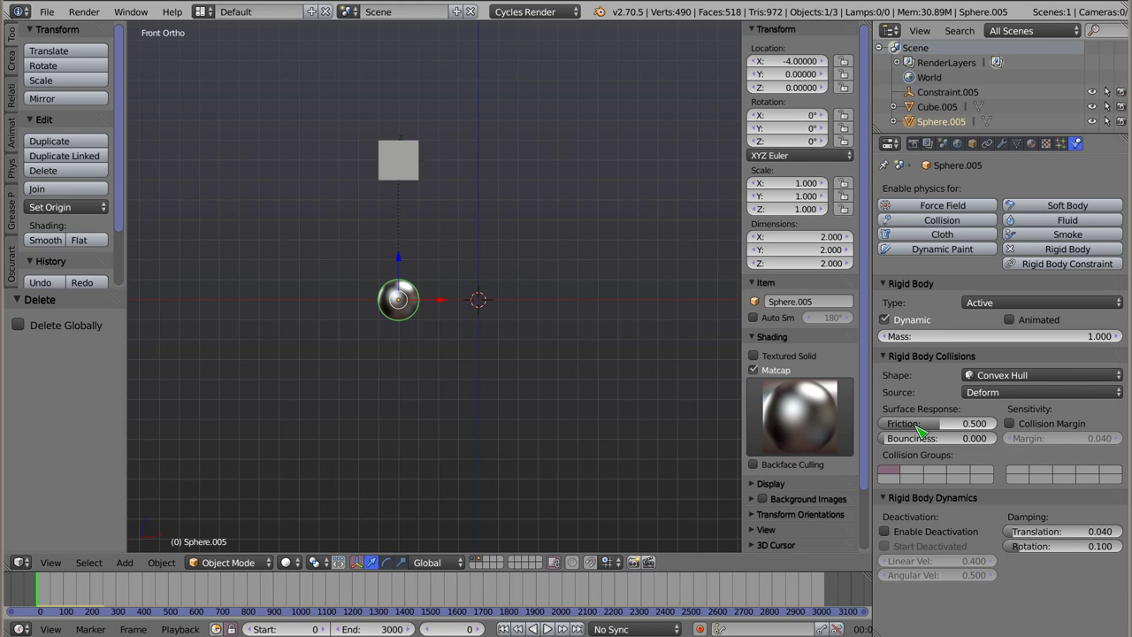
{"action": "mouse_move", "coordinate": [973, 424]}
{"action": "left_mouse_down"}
{"action": "mouse_move", "coordinate": [884, 423]}
{"action": "mouse_move", "coordinate": [970, 439]}
{"action": "mouse_move", "coordinate": [997, 461]}
{"action": "left_mouse_up"}
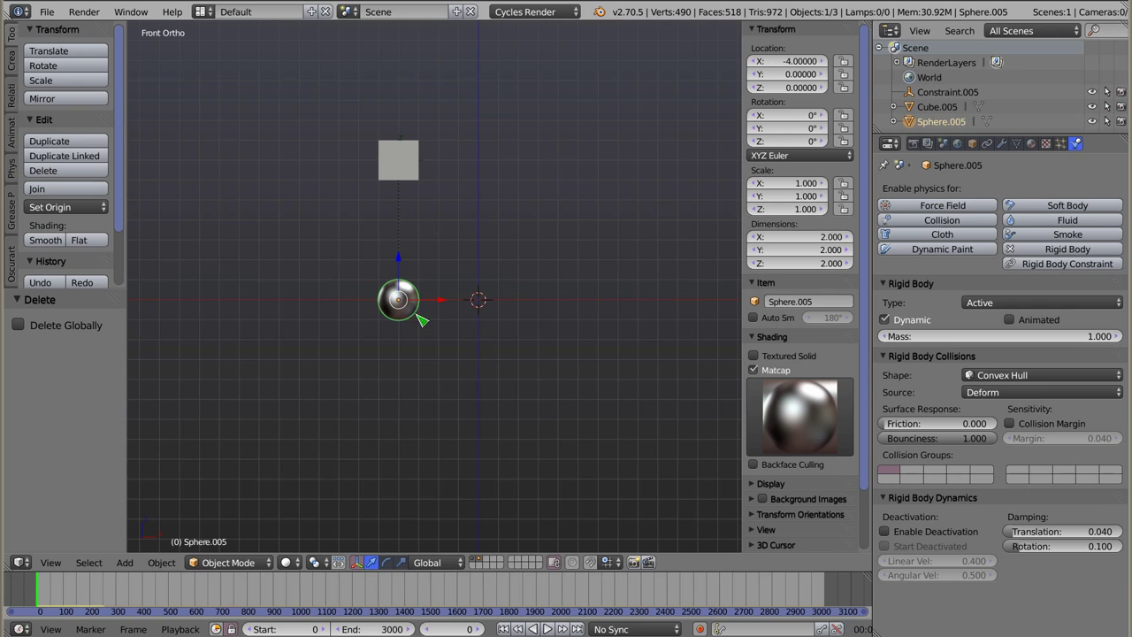
{"action": "left_click", "coordinate": [1023, 377]}
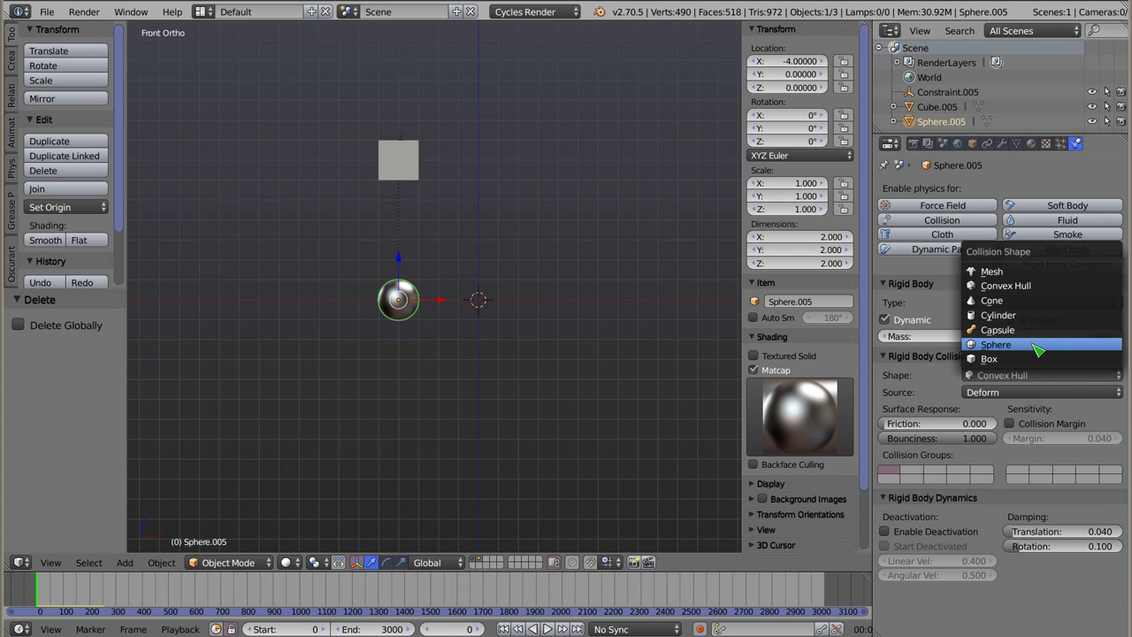
{"action": "left_click", "coordinate": [1037, 351]}
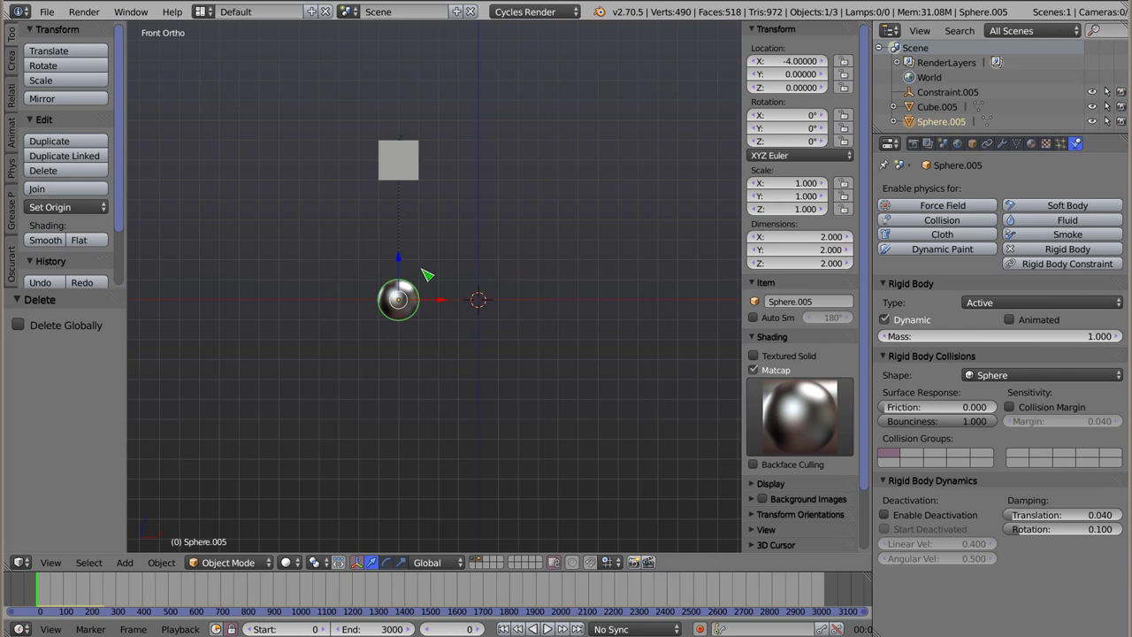
Duplicate the cube and sphere 2 units along X, repeating four more times
{"action": "right_click", "coordinate": [399, 161]}
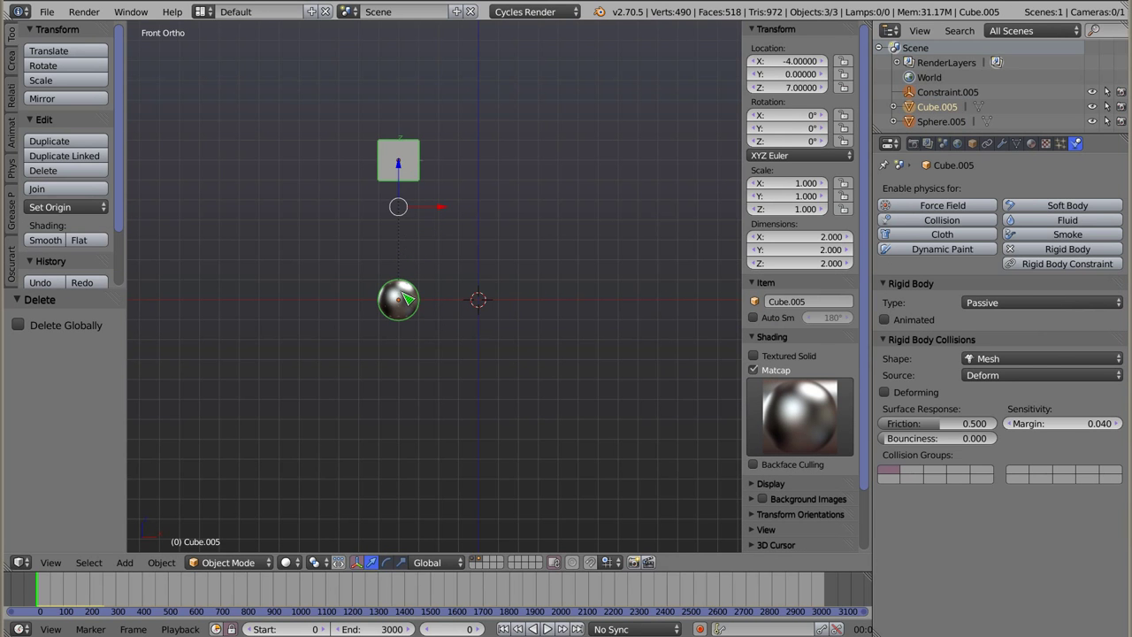
{"action": "key", "text": "shift+d"}
{"action": "key", "text": "x"}
{"action": "left_click", "coordinate": [525, 257]}
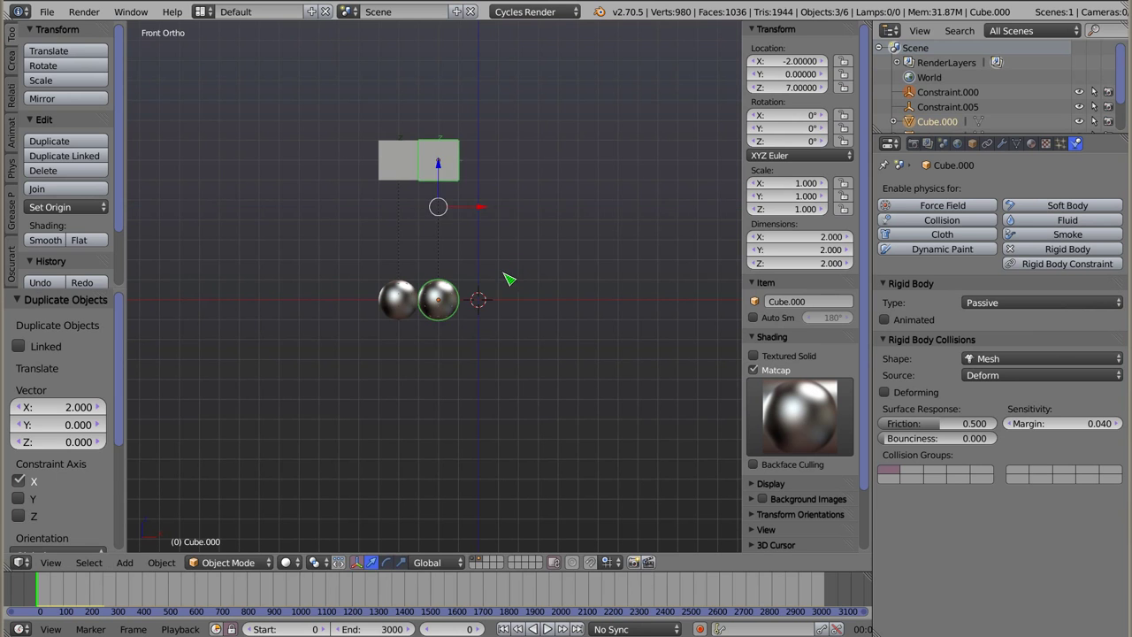
{"action": "key", "text": "shift+r"}
{"action": "key", "text": "shift+r"}
{"action": "key", "text": "shift+r"}
{"action": "key", "text": "shift+r"}
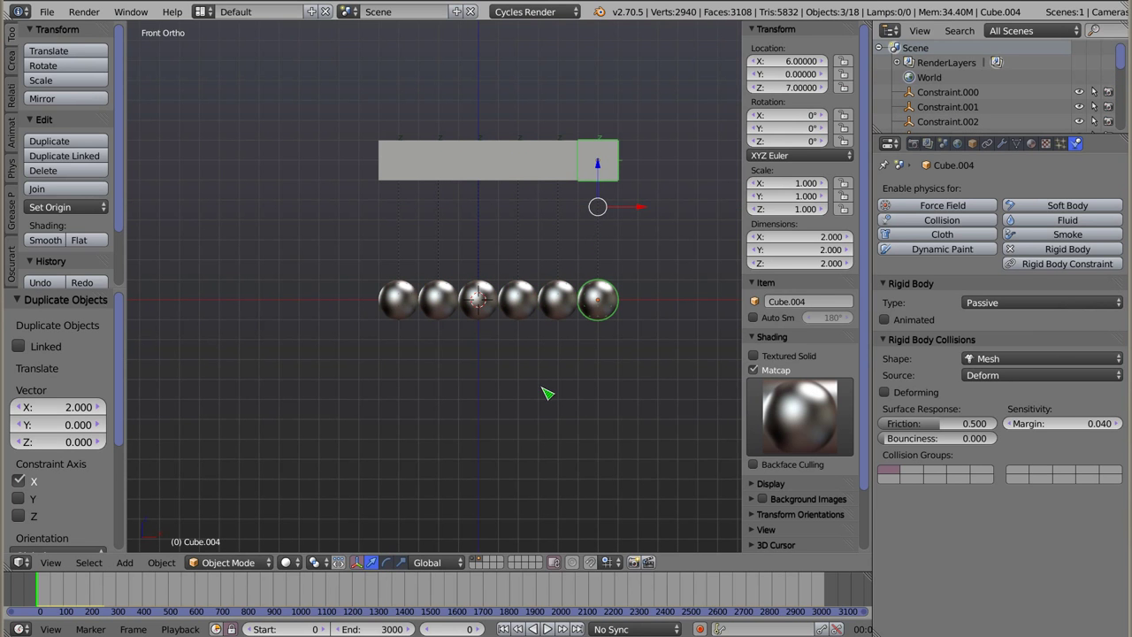
Raise the leftmost sphere up and out to the left
{"action": "right_click", "coordinate": [405, 311]}
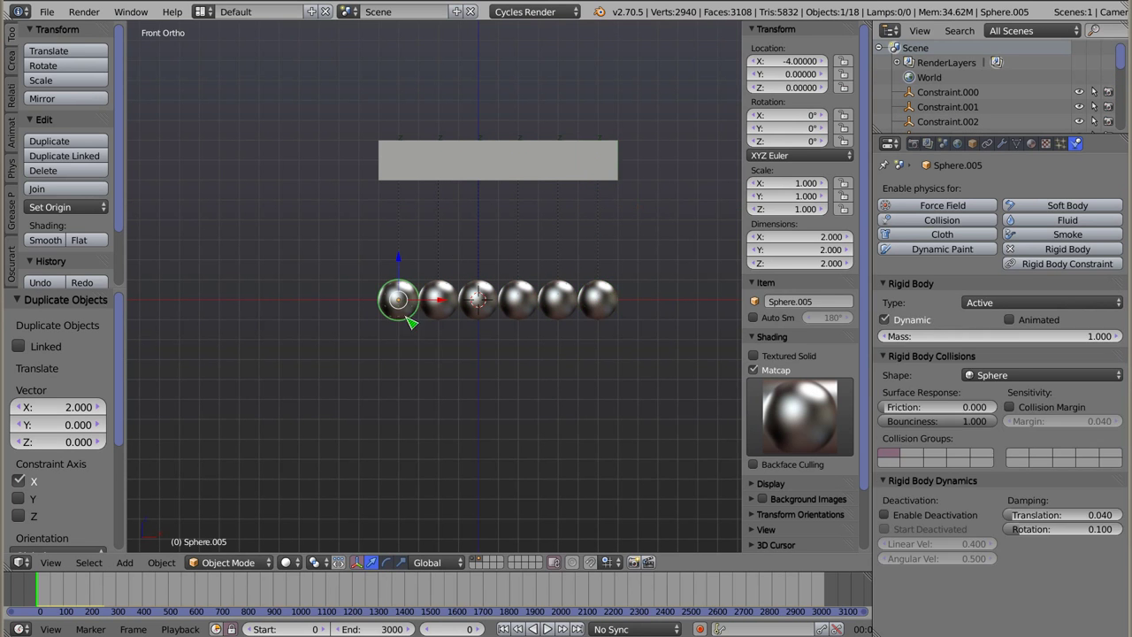
{"action": "key", "text": "g"}
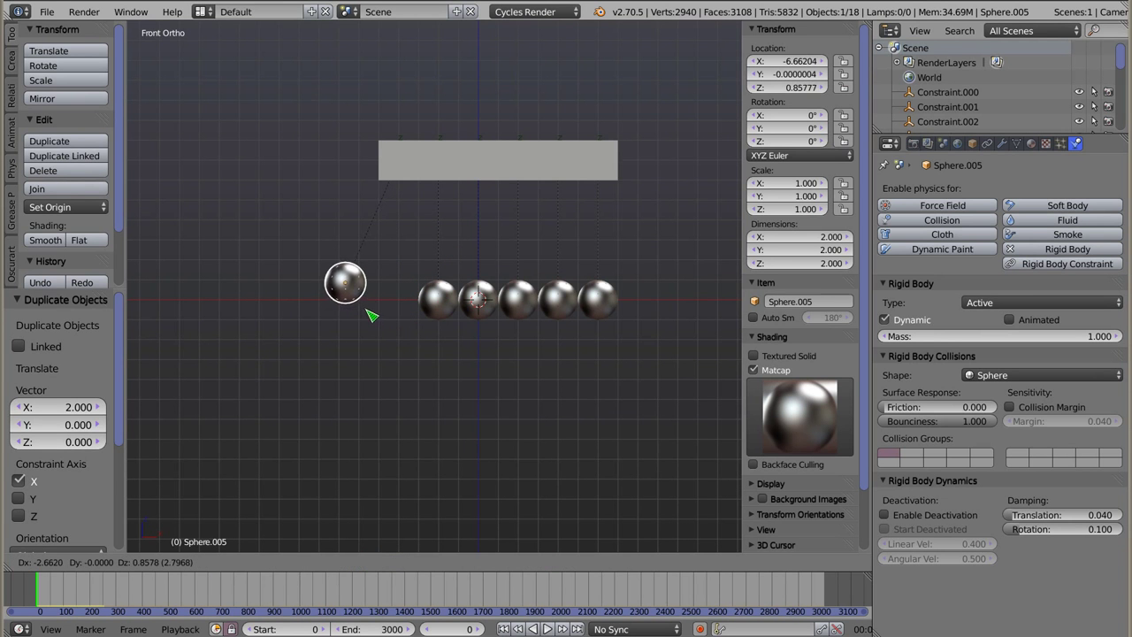
{"action": "left_click", "coordinate": [369, 317]}
Play the simulation, orbiting around the swinging spheres, then rewind to frame 0
{"action": "key", "text": "alt+a"}
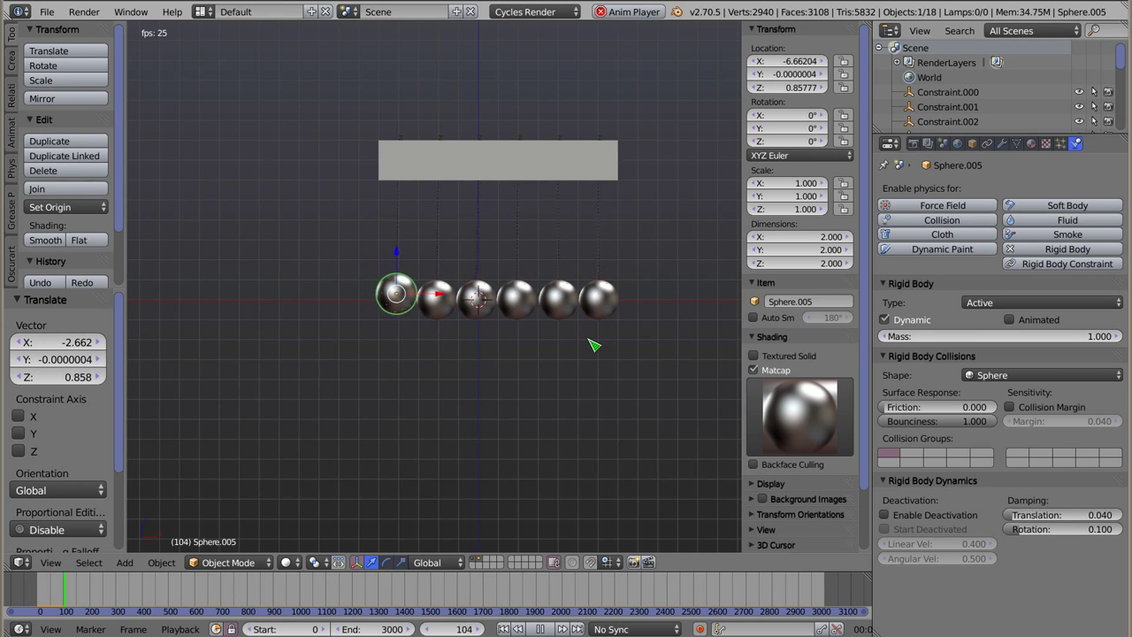
{"action": "middle_click_drag", "start_coordinate": [464, 359], "coordinate": [450, 404], "text": "shift"}
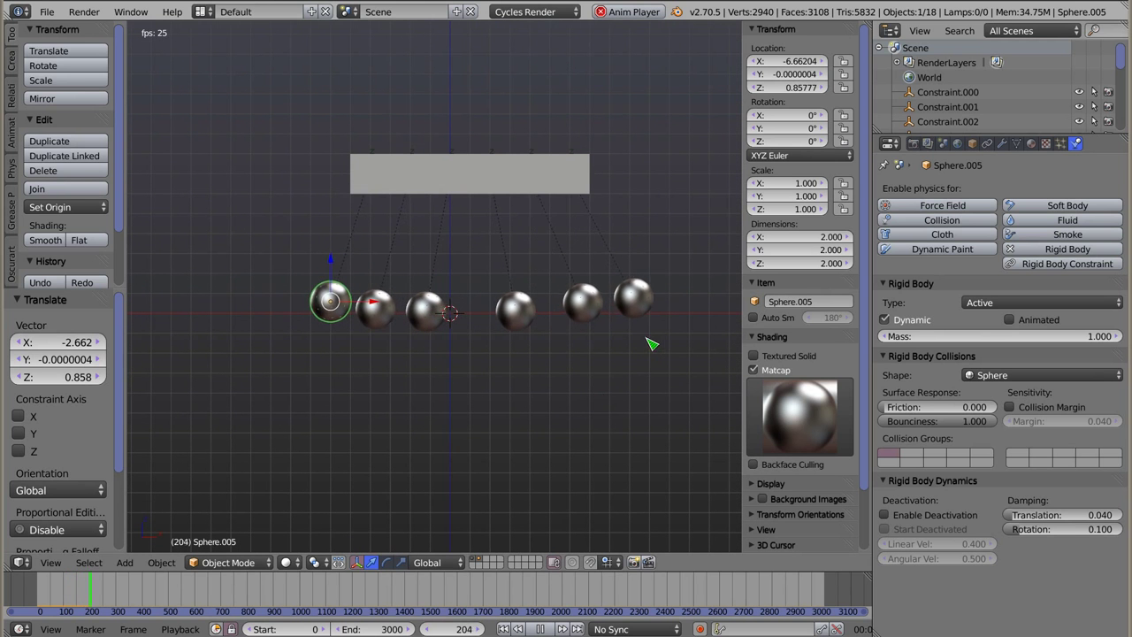
{"action": "mouse_move", "coordinate": [492, 368]}
{"action": "middle_mouse_down"}
{"action": "mouse_move", "coordinate": [455, 366]}
{"action": "mouse_move", "coordinate": [445, 435]}
{"action": "mouse_move", "coordinate": [457, 457]}
{"action": "mouse_move", "coordinate": [457, 417]}
{"action": "middle_mouse_up"}
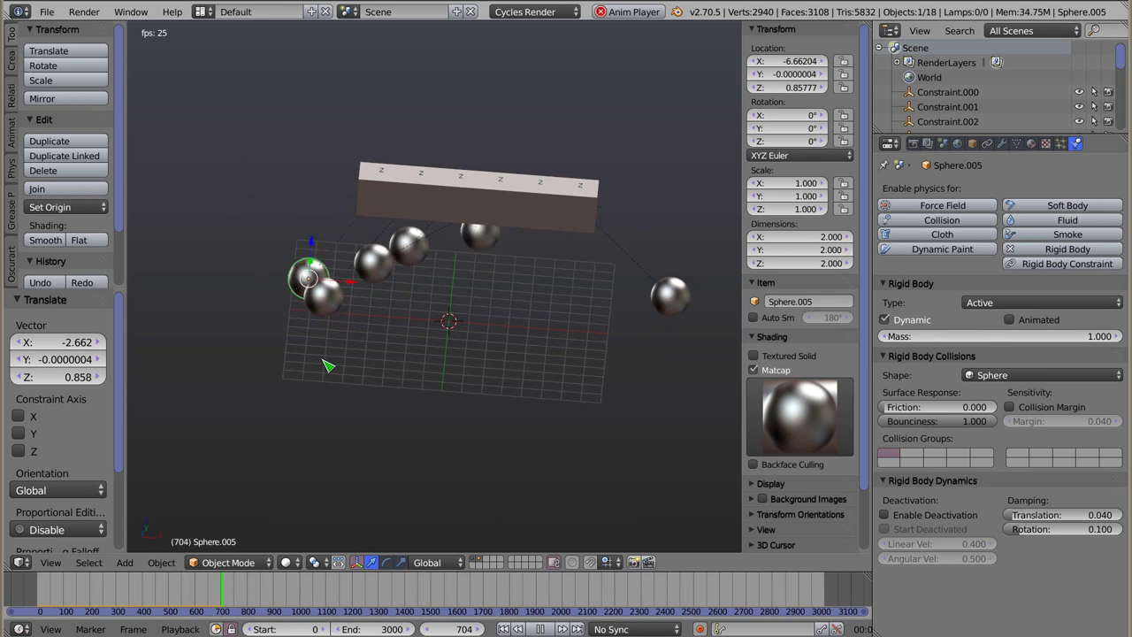
{"action": "middle_click_drag", "start_coordinate": [329, 364], "coordinate": [510, 431]}
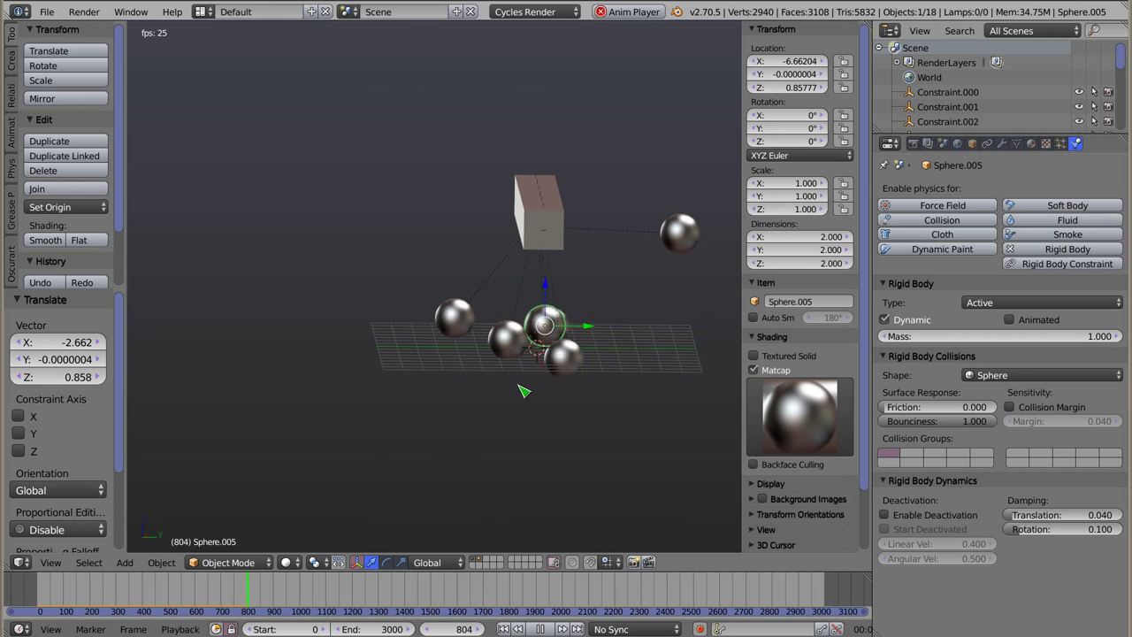
{"action": "mouse_move", "coordinate": [453, 377]}
{"action": "middle_mouse_down"}
{"action": "mouse_move", "coordinate": [411, 407]}
{"action": "mouse_move", "coordinate": [493, 361]}
{"action": "middle_mouse_up"}
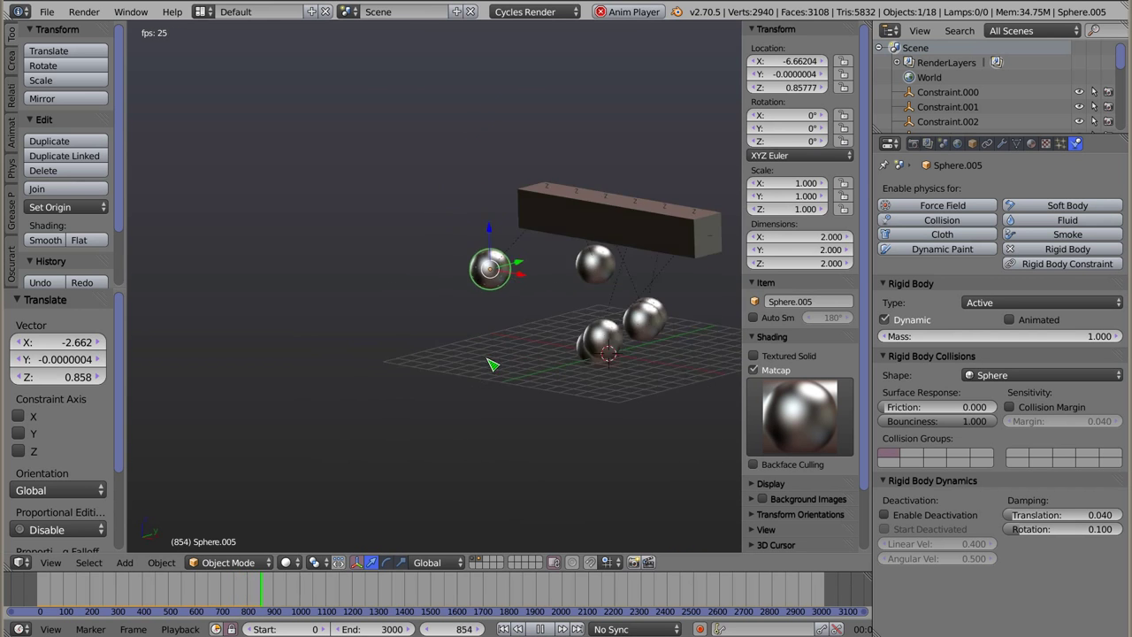
{"action": "key", "text": "Escape"}
{"action": "mouse_move", "coordinate": [719, 392]}
{"action": "middle_mouse_down"}
{"action": "mouse_move", "coordinate": [505, 248]}
{"action": "mouse_move", "coordinate": [473, 248]}
{"action": "middle_mouse_up"}
In front wireframe view, box-select the right-hand spheres and constraints and shift them along X
{"action": "key", "text": "KP_1"}
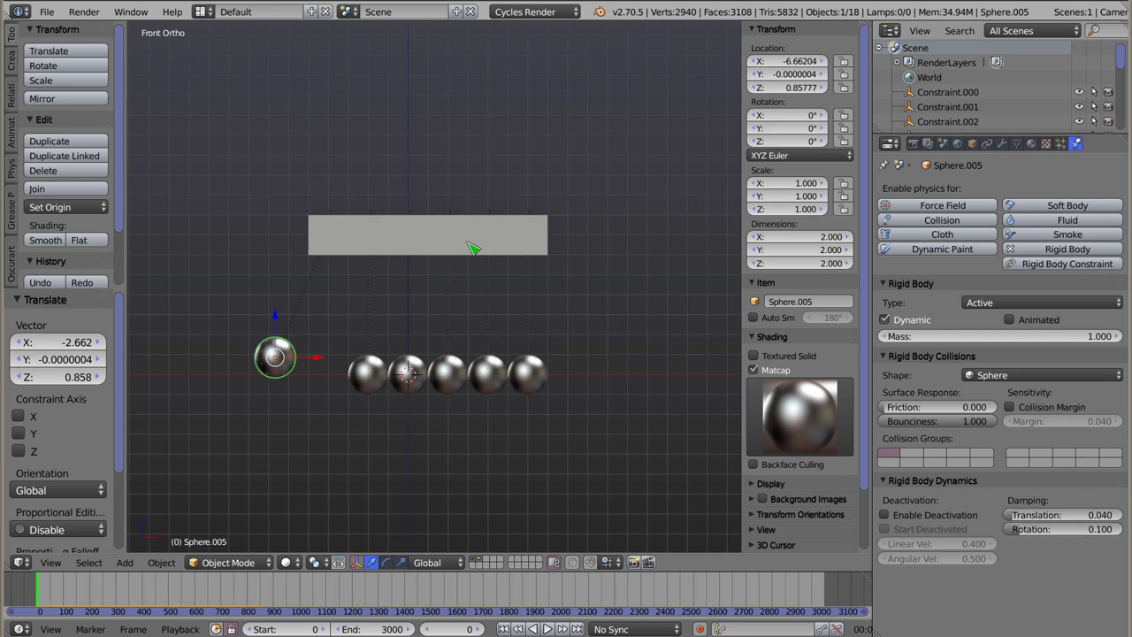
{"action": "key", "text": "z"}
{"action": "key", "text": "Home"}
{"action": "key", "text": "a"}
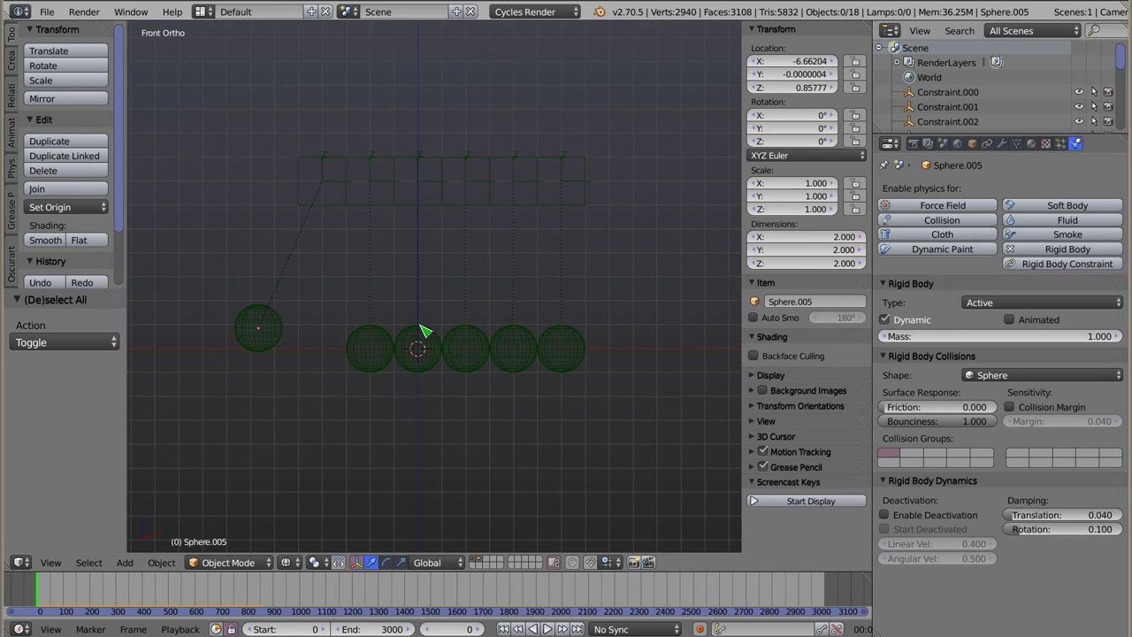
{"action": "key", "text": "b"}
{"action": "left_click_drag", "start_coordinate": [637, 124], "coordinate": [359, 405]}
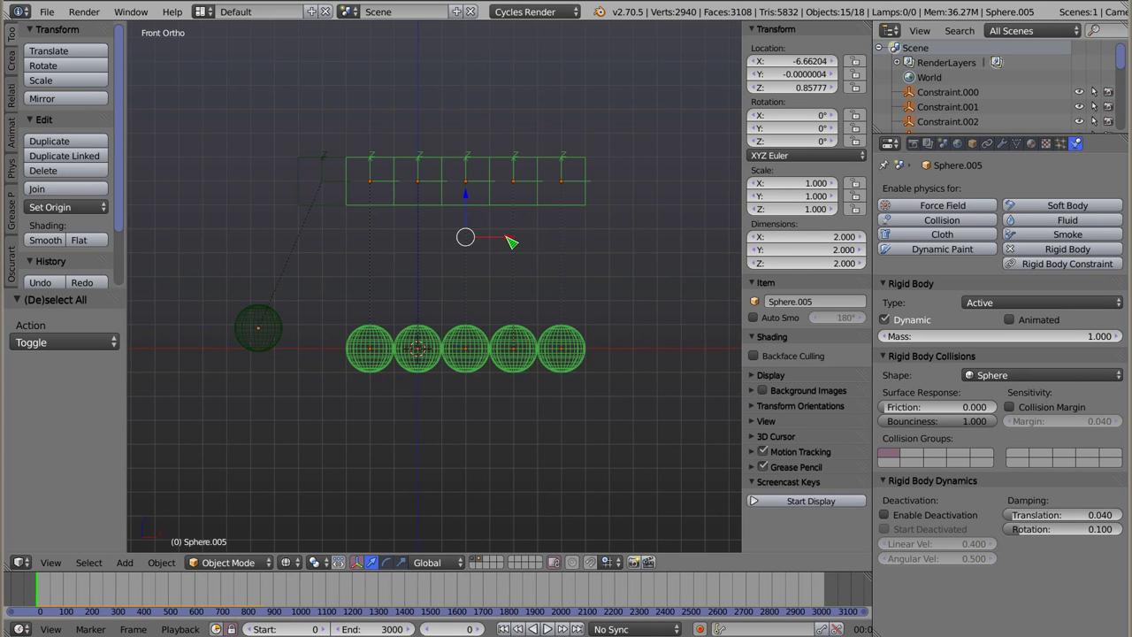
{"action": "key", "text": "g"}
{"action": "key", "text": "x"}
{"action": "left_click", "coordinate": [523, 240]}
Shift the right four spheres and constraints 0.1 along X
{"action": "key", "text": "a"}
{"action": "key", "text": "b"}
{"action": "left_click_drag", "start_coordinate": [626, 137], "coordinate": [395, 412]}
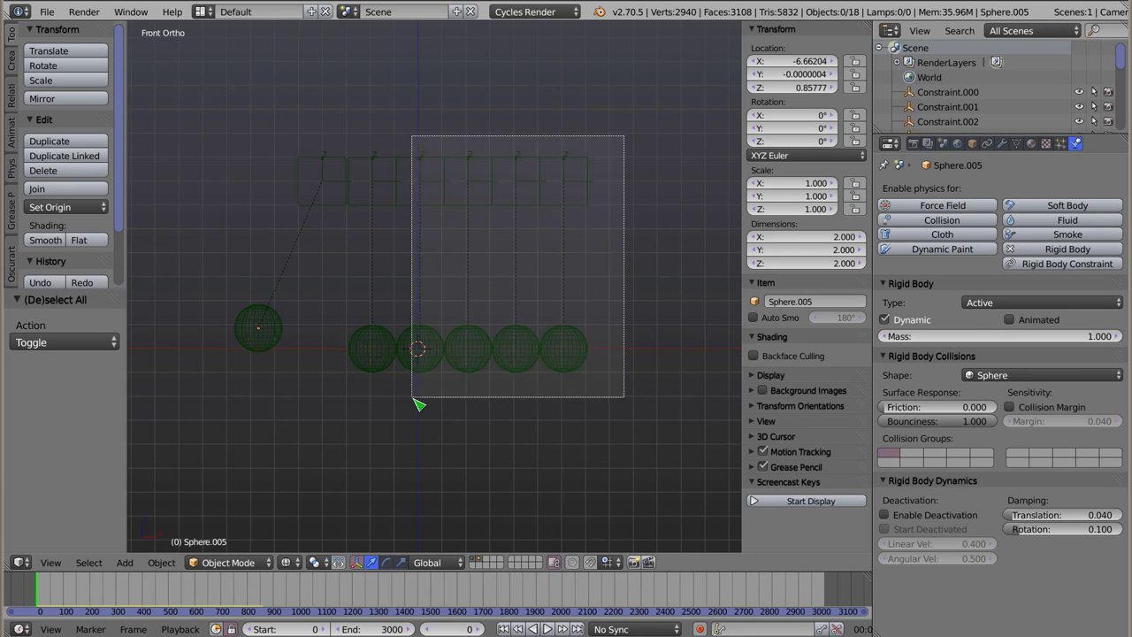
{"action": "key", "text": "g"}
{"action": "key", "text": "z"}
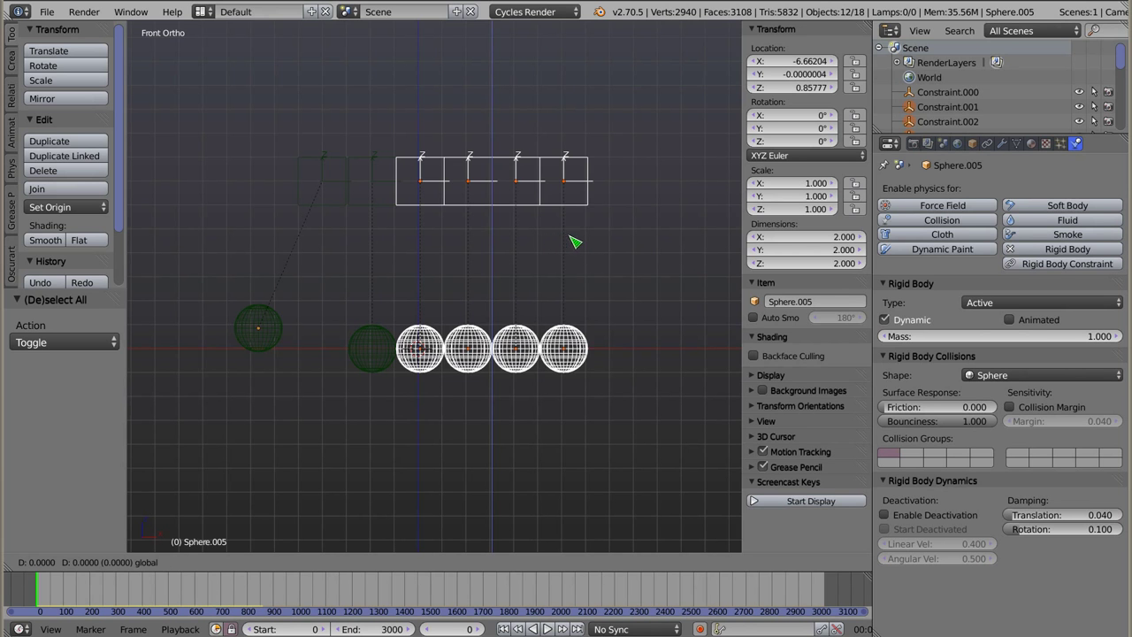
{"action": "left_click", "coordinate": [155, 242]}
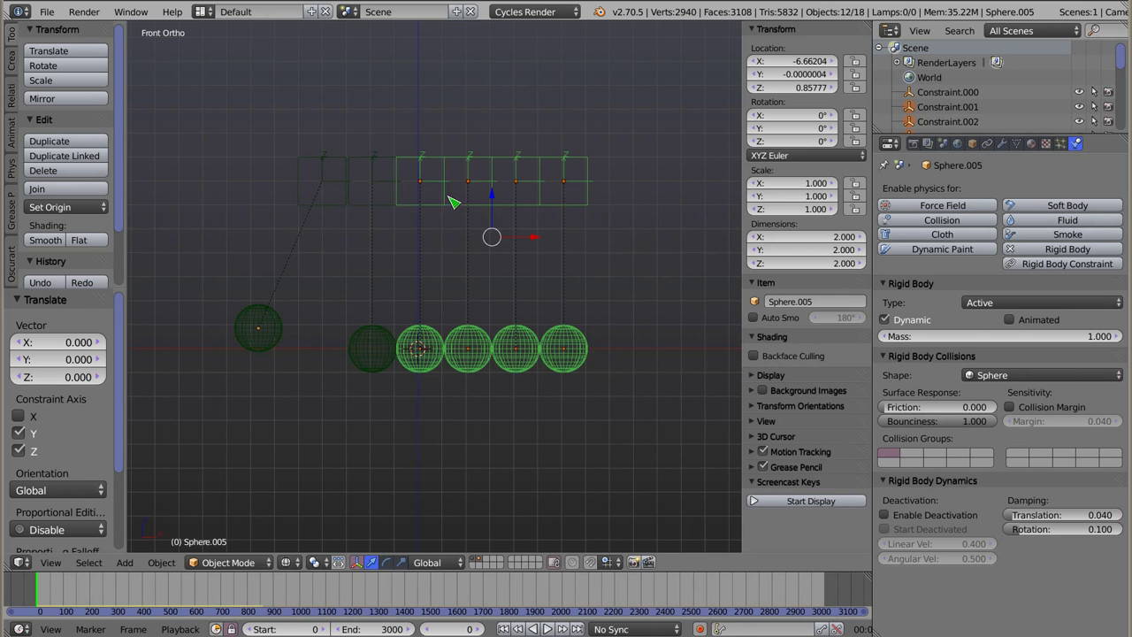
{"action": "key", "text": "g"}
{"action": "key", "text": "x"}
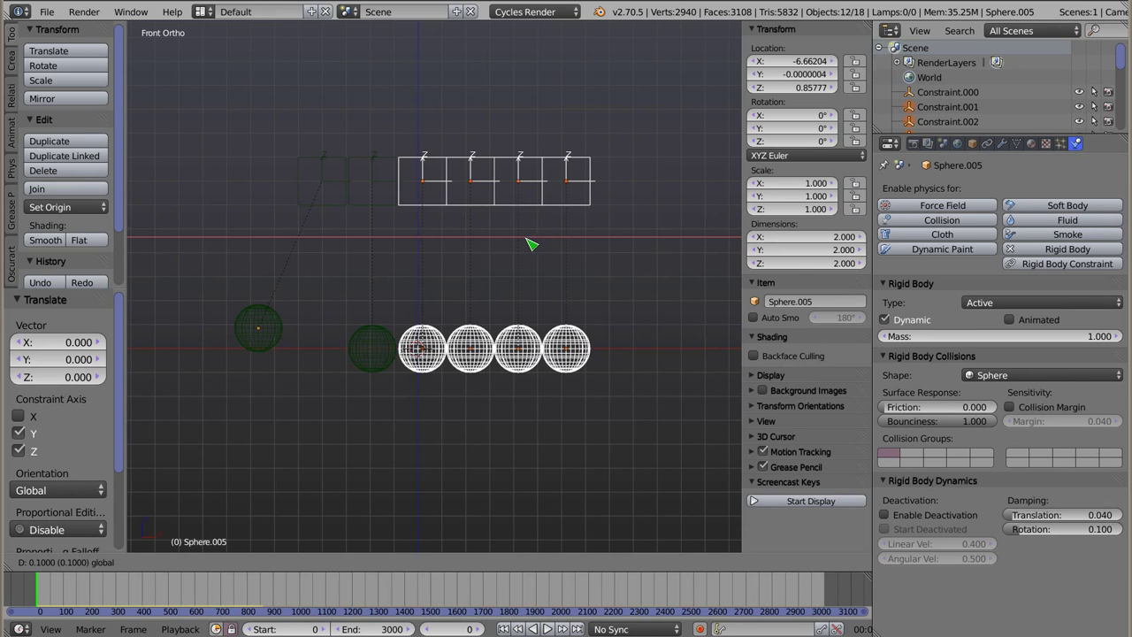
{"action": "type", "text": ".1"}
{"action": "key", "text": "Return"}
Nudge the three right cube and sphere pairs sideways to the right
{"action": "scroll", "coordinate": [351, 182], "scroll_direction": "up", "scroll_amount": 5}
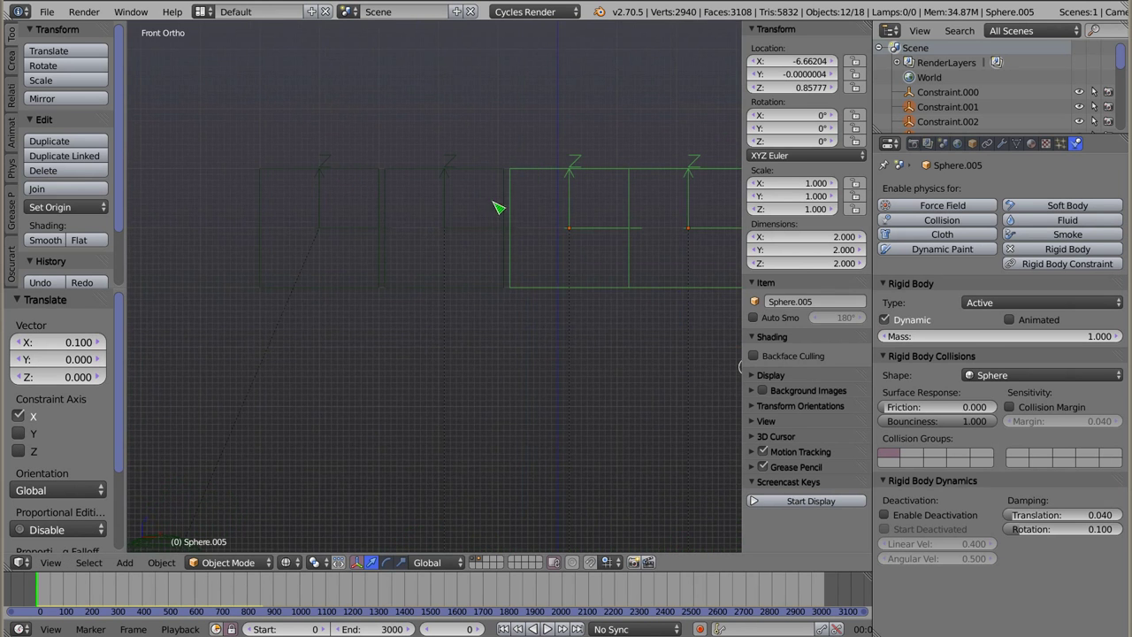
{"action": "right_click", "coordinate": [513, 179]}
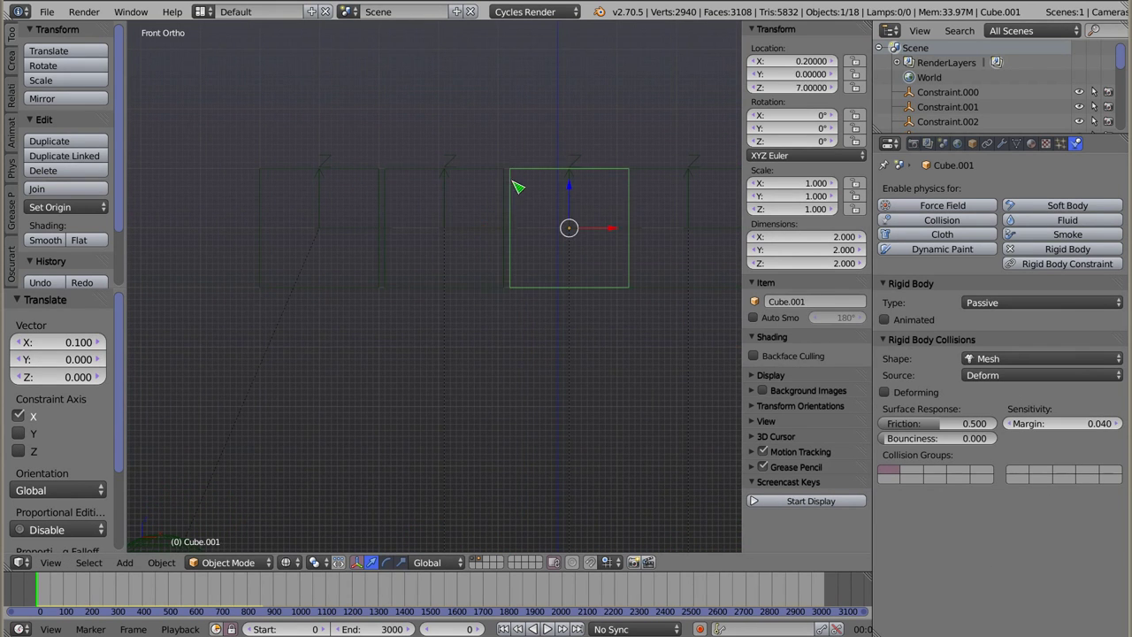
{"action": "scroll", "coordinate": [351, 282], "scroll_direction": "down", "scroll_amount": 2}
{"action": "scroll", "coordinate": [346, 248], "scroll_direction": "down", "scroll_amount": 3}
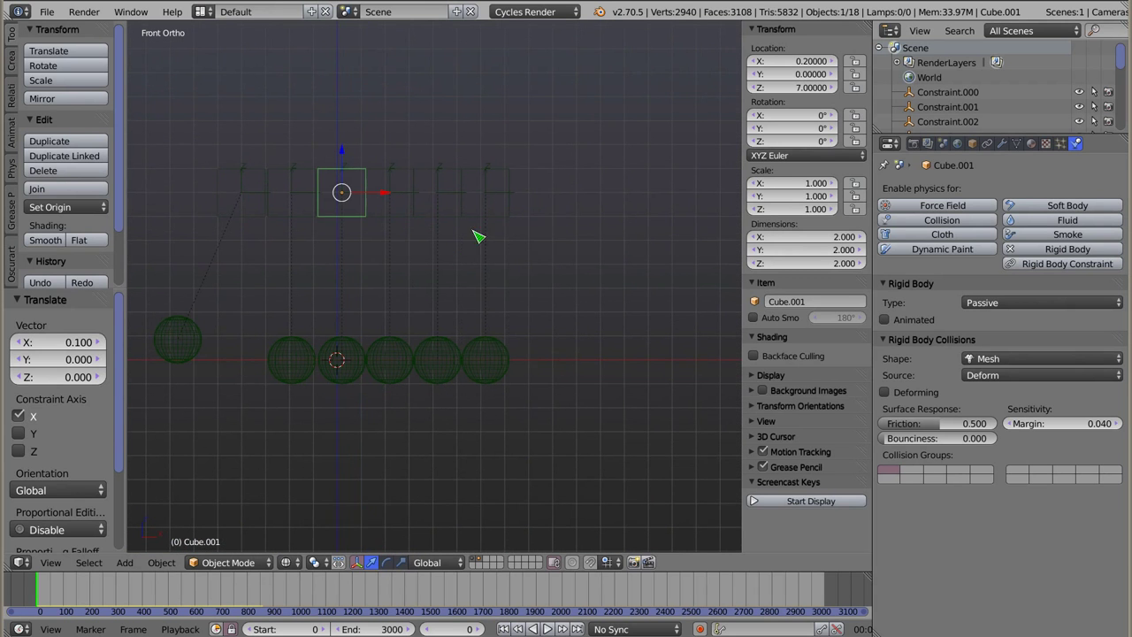
{"action": "key", "text": "a"}
{"action": "key", "text": "b"}
{"action": "left_click_drag", "start_coordinate": [559, 140], "coordinate": [383, 454]}
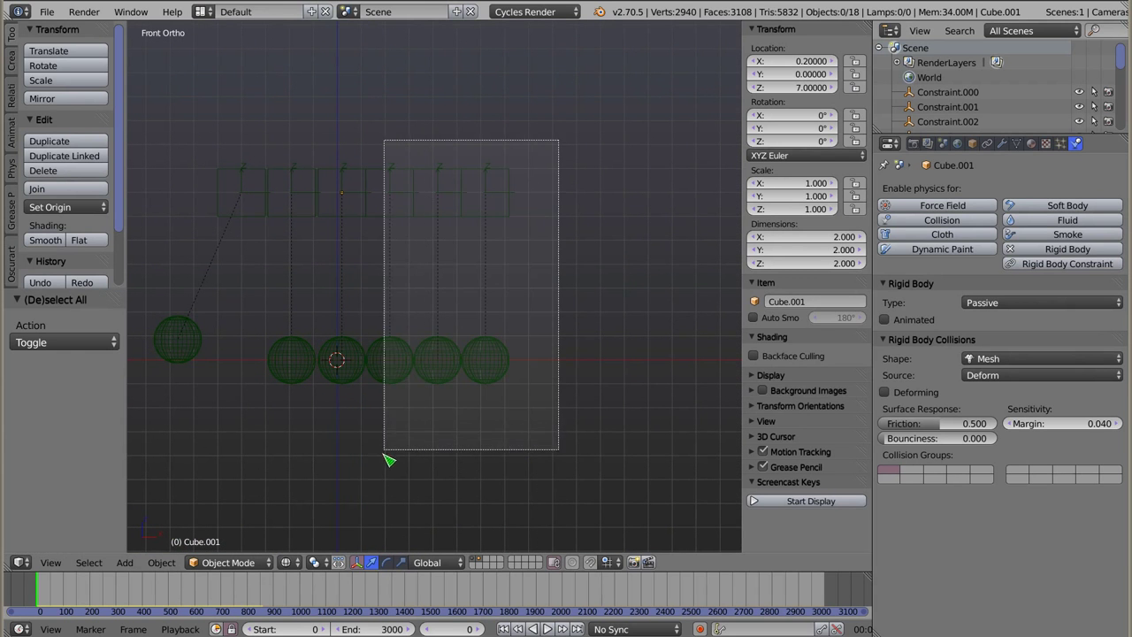
{"action": "left_click_drag", "start_coordinate": [483, 254], "coordinate": [483, 254]}
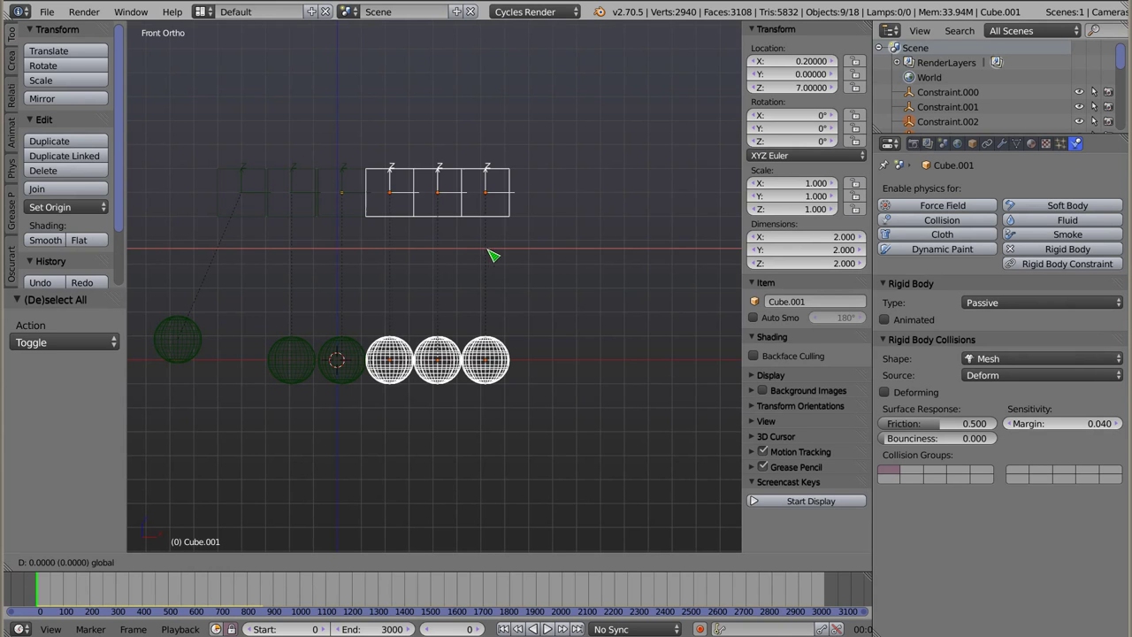
{"action": "left_click", "coordinate": [503, 256]}
Nudge the two rightmost pairs, then the rightmost pair alone, slightly further right
{"action": "key", "text": "a"}
{"action": "key", "text": "b"}
{"action": "left_click_drag", "start_coordinate": [605, 124], "coordinate": [442, 448]}
{"action": "left_click_drag", "start_coordinate": [511, 254], "coordinate": [518, 254], "text": "shift"}
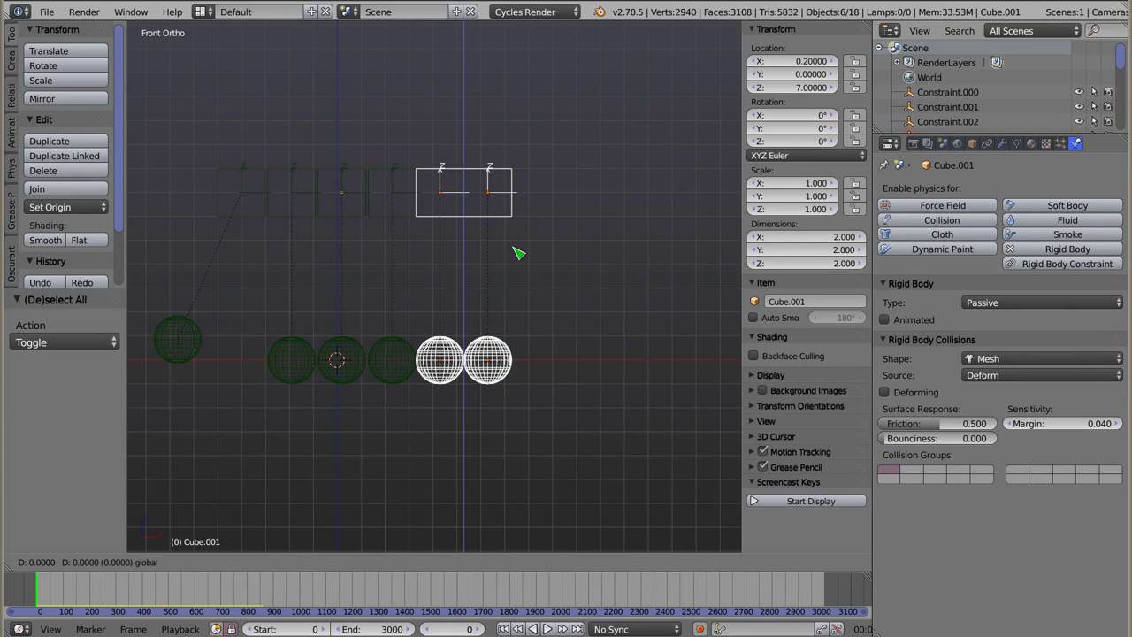
{"action": "mouse_move", "coordinate": [658, 251]}
{"action": "left_mouse_down", "text": "shift"}
{"action": "mouse_move", "coordinate": [525, 243]}
{"action": "mouse_move", "coordinate": [507, 255]}
{"action": "left_mouse_up", "text": "shift"}
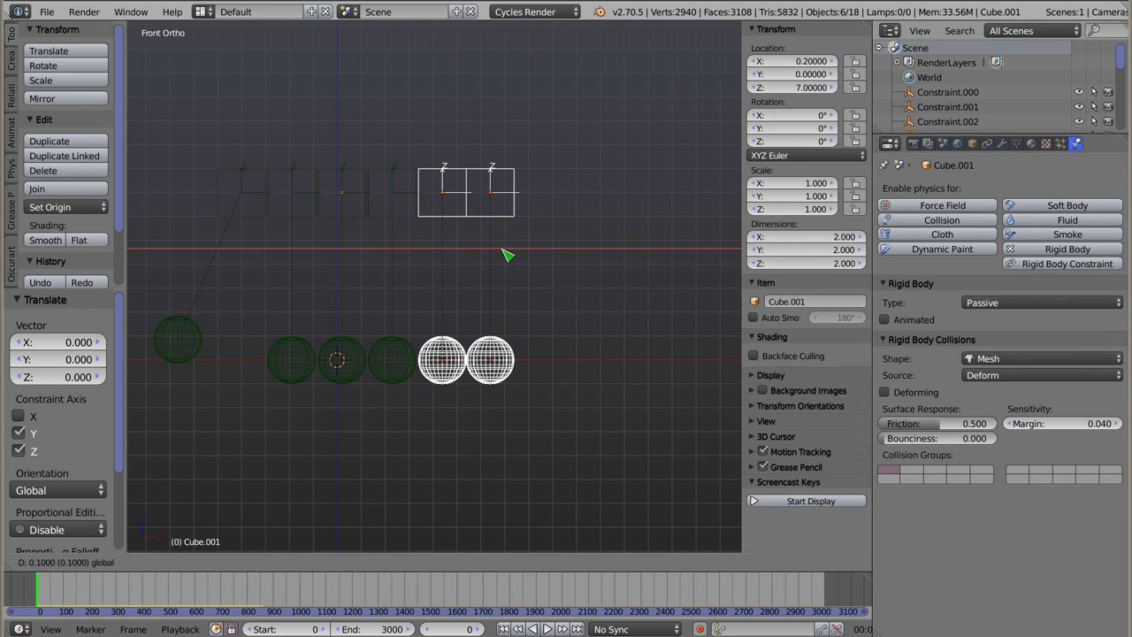
{"action": "left_click", "coordinate": [513, 252]}
{"action": "key", "text": "a"}
{"action": "key", "text": "b"}
{"action": "left_click_drag", "start_coordinate": [592, 141], "coordinate": [479, 439]}
{"action": "key", "text": "g"}
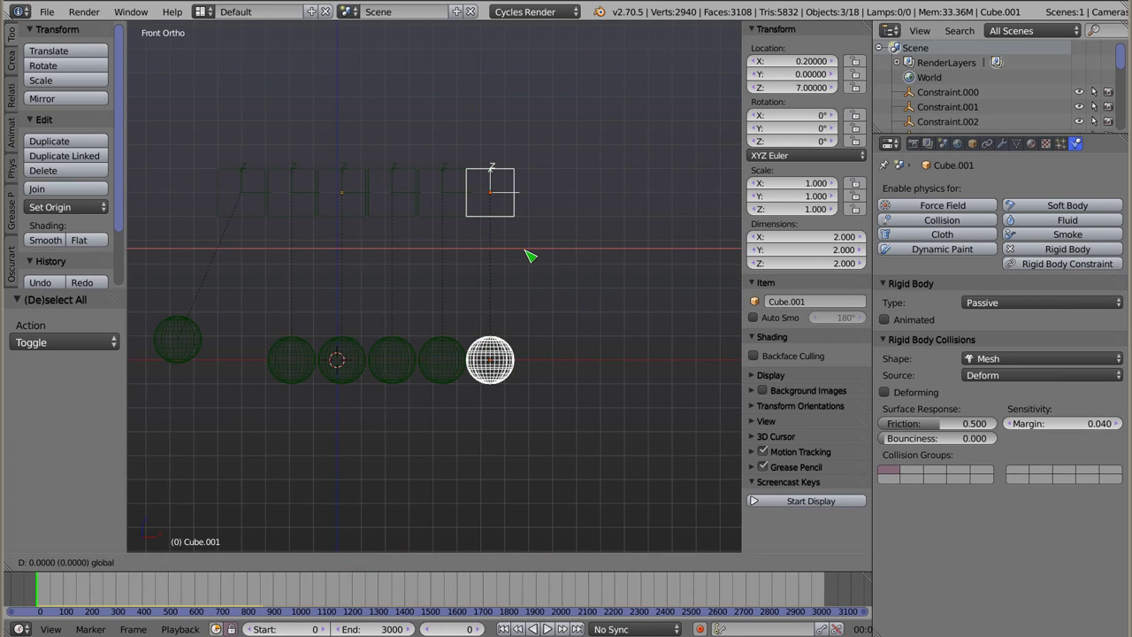
{"action": "left_click", "coordinate": [549, 254]}
Deselect all and show the recentred cradle with solid matcap shading
{"action": "key", "text": "a"}
{"action": "key", "text": "z"}
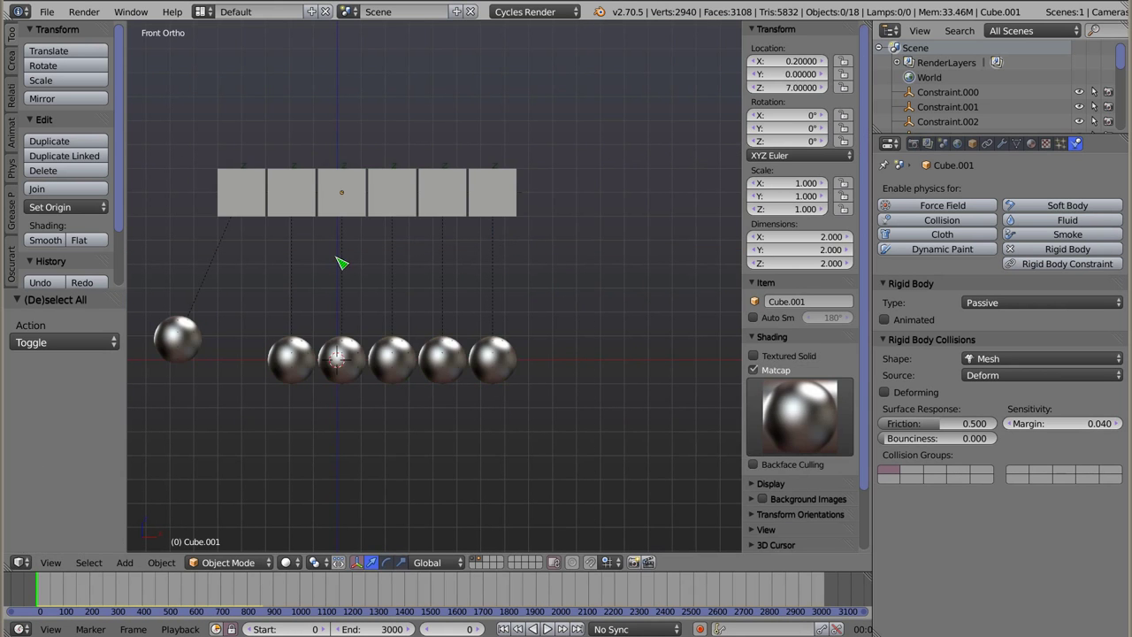
{"action": "mouse_move", "coordinate": [392, 253]}
{"action": "middle_mouse_down", "text": "shift"}
{"action": "mouse_move", "coordinate": [541, 207]}
{"action": "mouse_move", "coordinate": [528, 191]}
{"action": "middle_mouse_up", "text": "shift"}
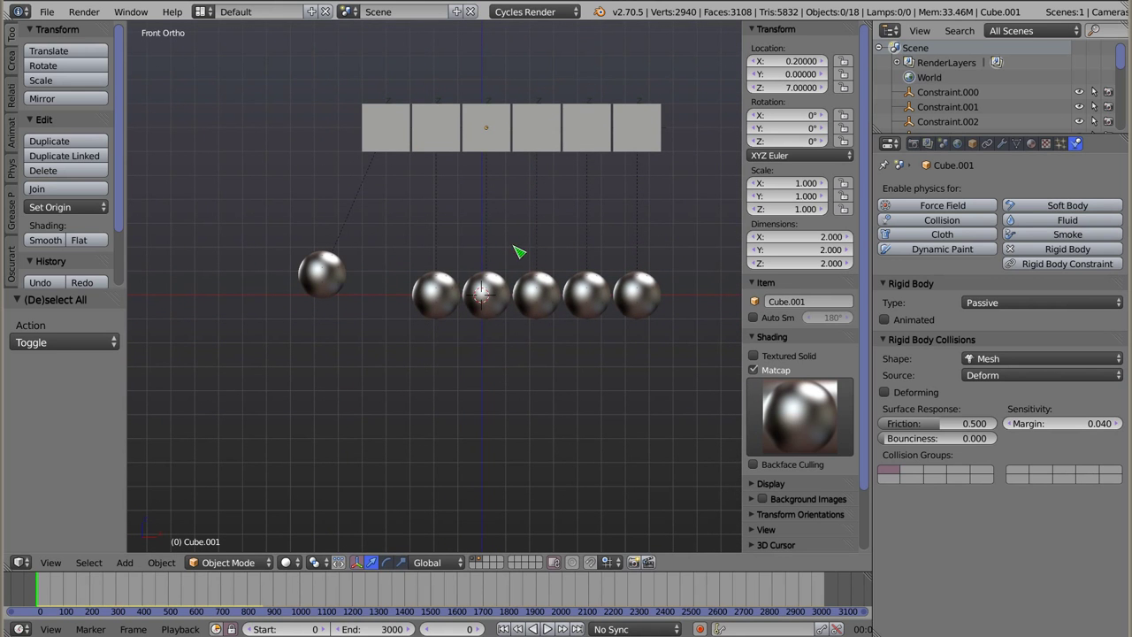
{"action": "middle_click_drag", "start_coordinate": [526, 232], "coordinate": [493, 224], "text": "shift"}
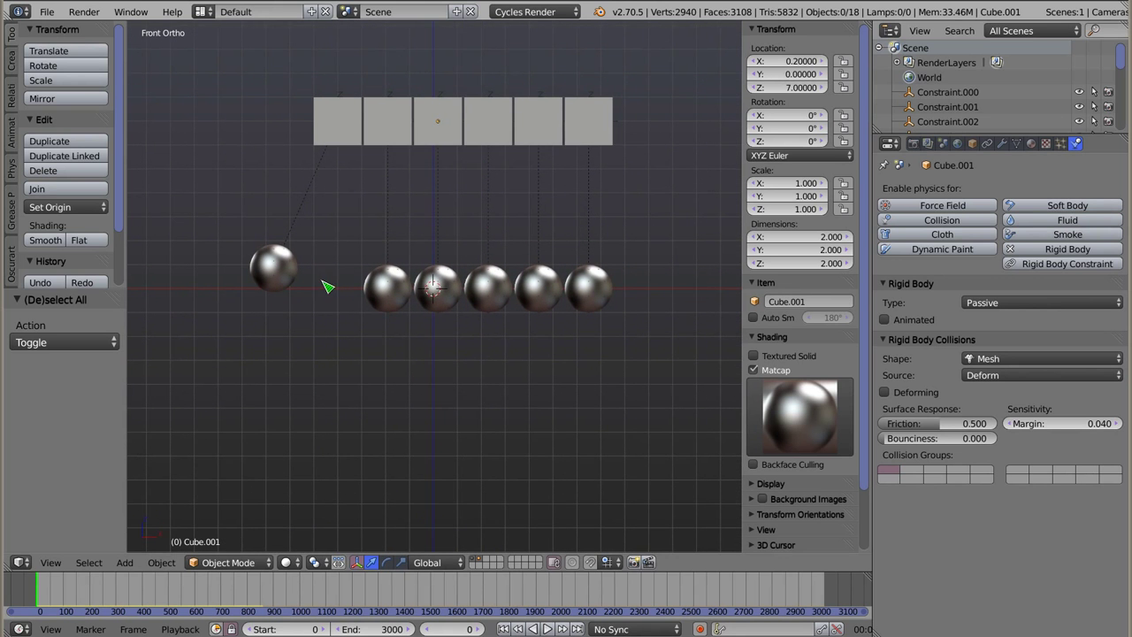
{"action": "scroll", "coordinate": [439, 310], "scroll_direction": "down", "scroll_amount": 1}
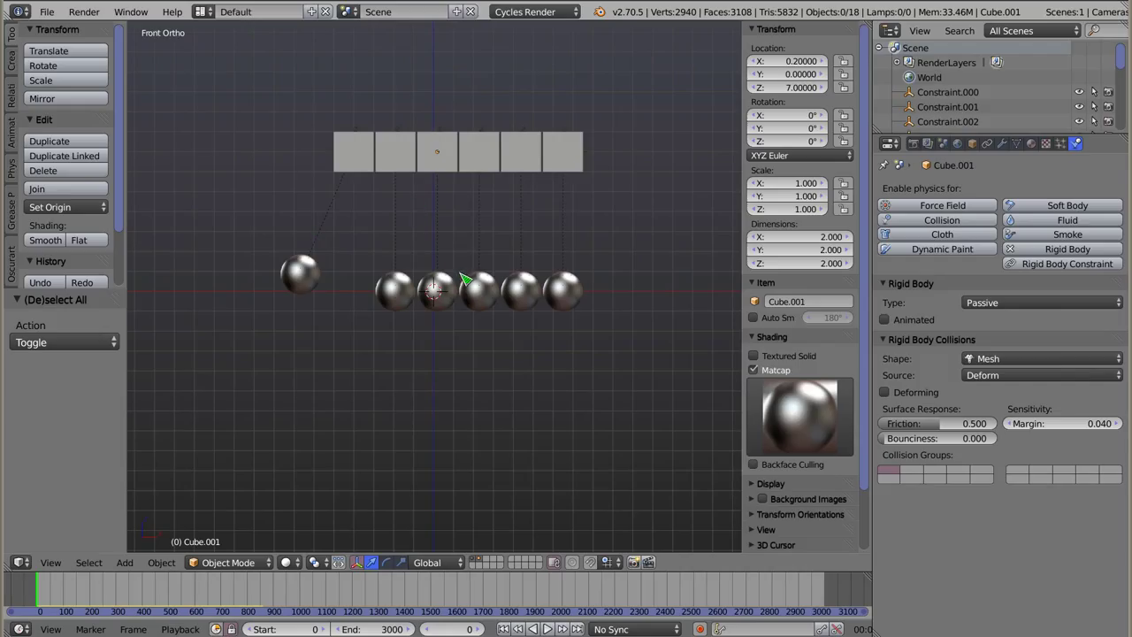
{"action": "key", "text": "alt+a"}
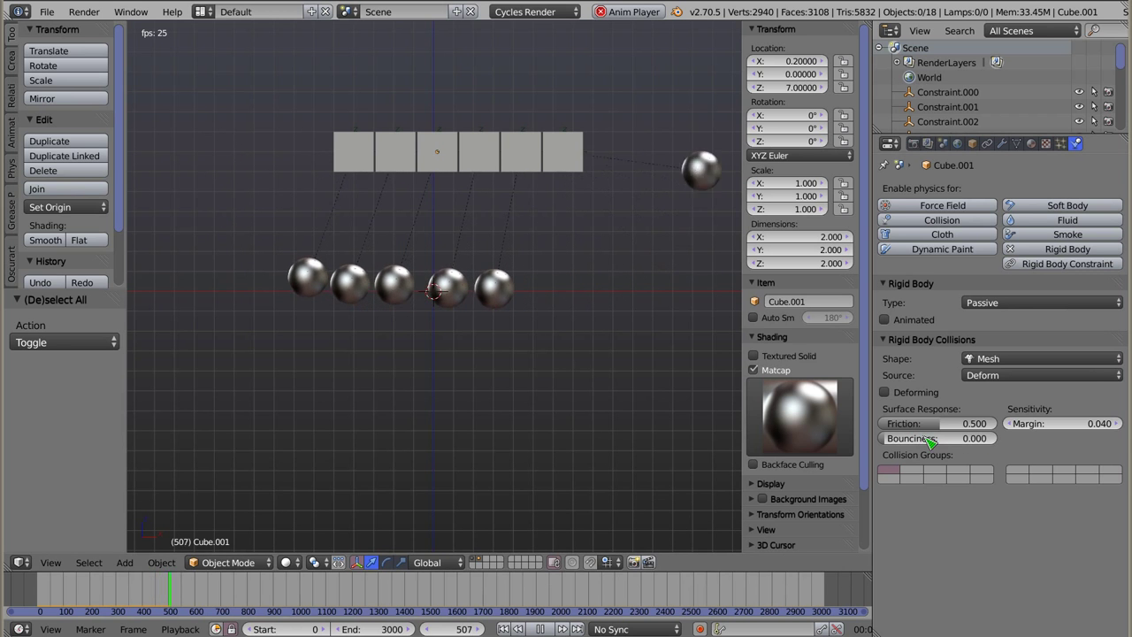
{"action": "right_click", "coordinate": [404, 285]}
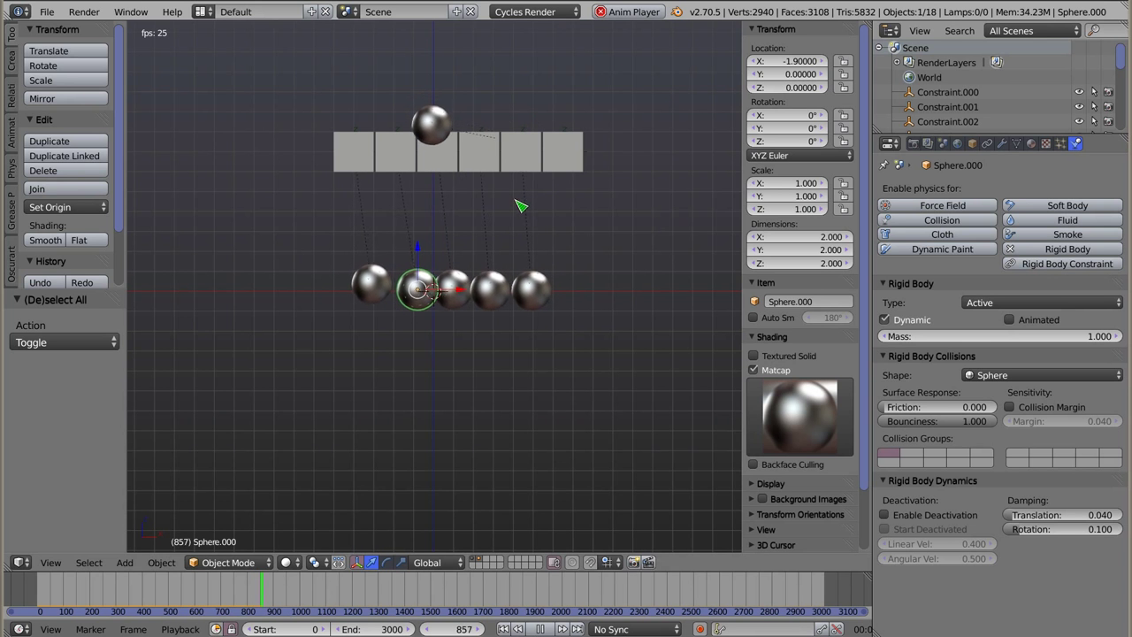
{"action": "mouse_move", "coordinate": [511, 249]}
{"action": "middle_mouse_down"}
{"action": "mouse_move", "coordinate": [508, 262]}
{"action": "mouse_move", "coordinate": [392, 315]}
{"action": "mouse_move", "coordinate": [416, 328]}
{"action": "mouse_move", "coordinate": [457, 302]}
{"action": "mouse_move", "coordinate": [404, 390]}
{"action": "middle_mouse_up"}
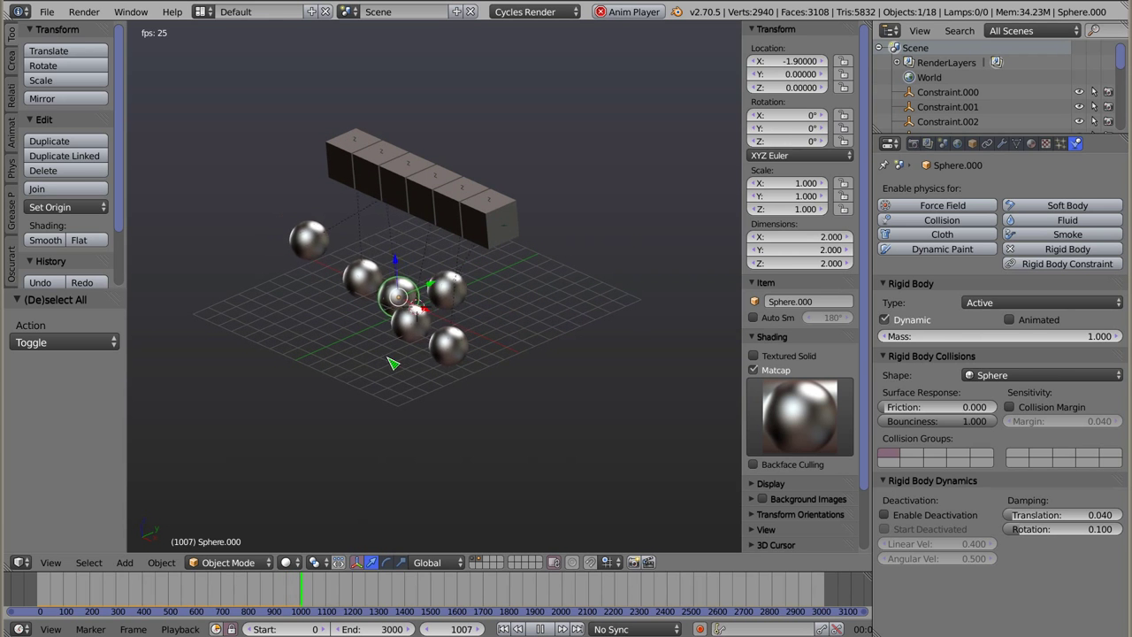
{"action": "mouse_move", "coordinate": [419, 283]}
{"action": "middle_mouse_down"}
{"action": "mouse_move", "coordinate": [442, 245]}
{"action": "mouse_move", "coordinate": [187, 275]}
{"action": "middle_mouse_up"}
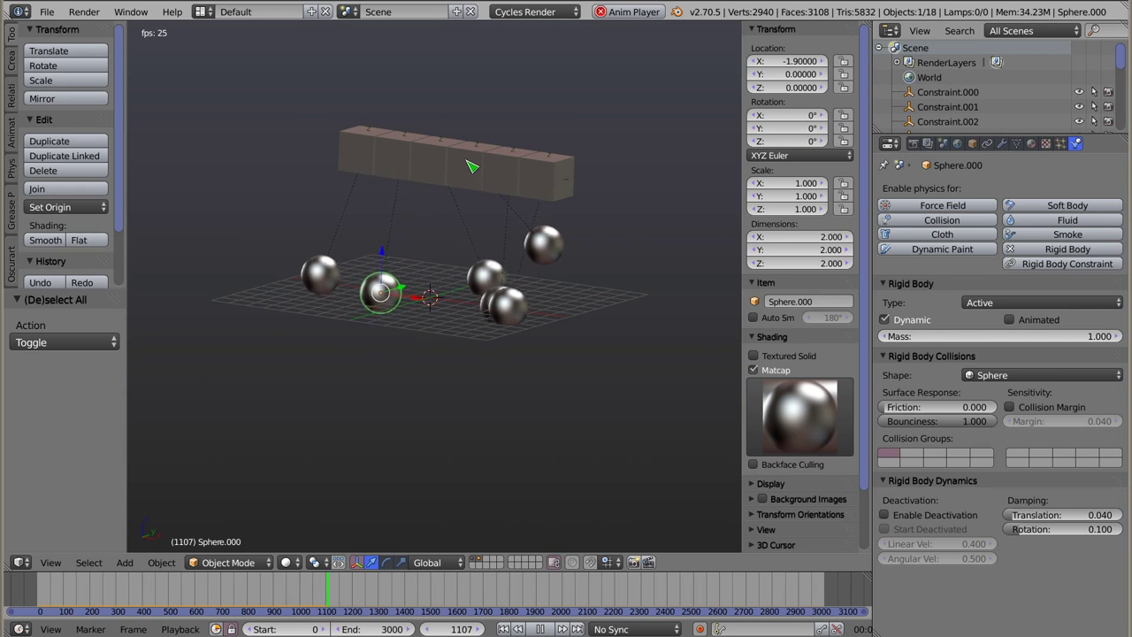
{"action": "right_click", "coordinate": [552, 154]}
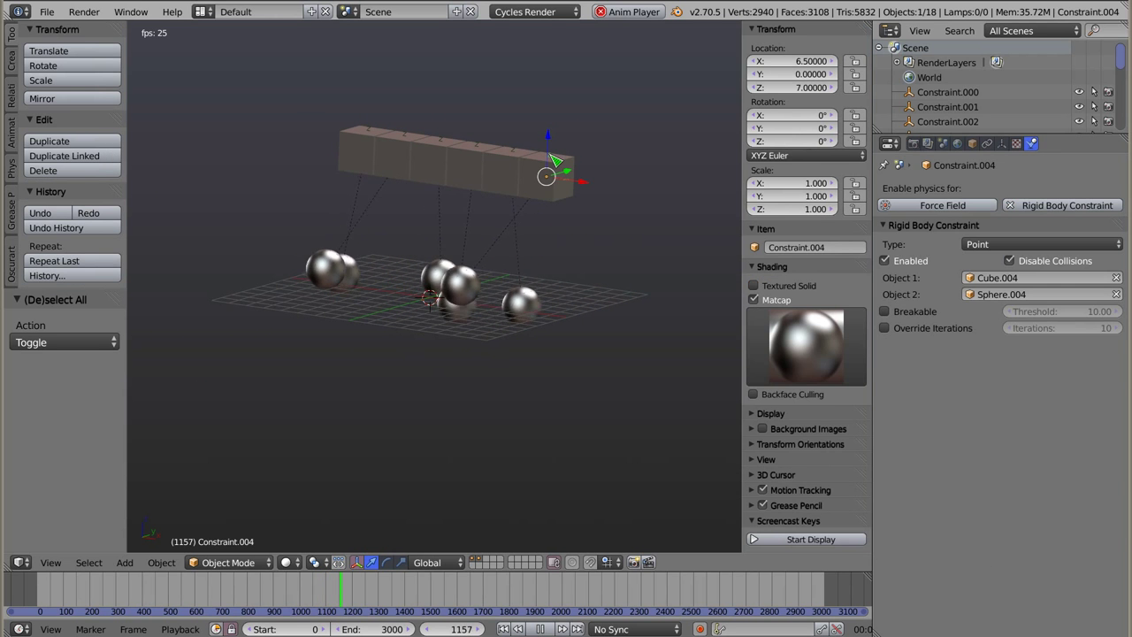
{"action": "middle_click_drag", "start_coordinate": [560, 181], "coordinate": [600, 213]}
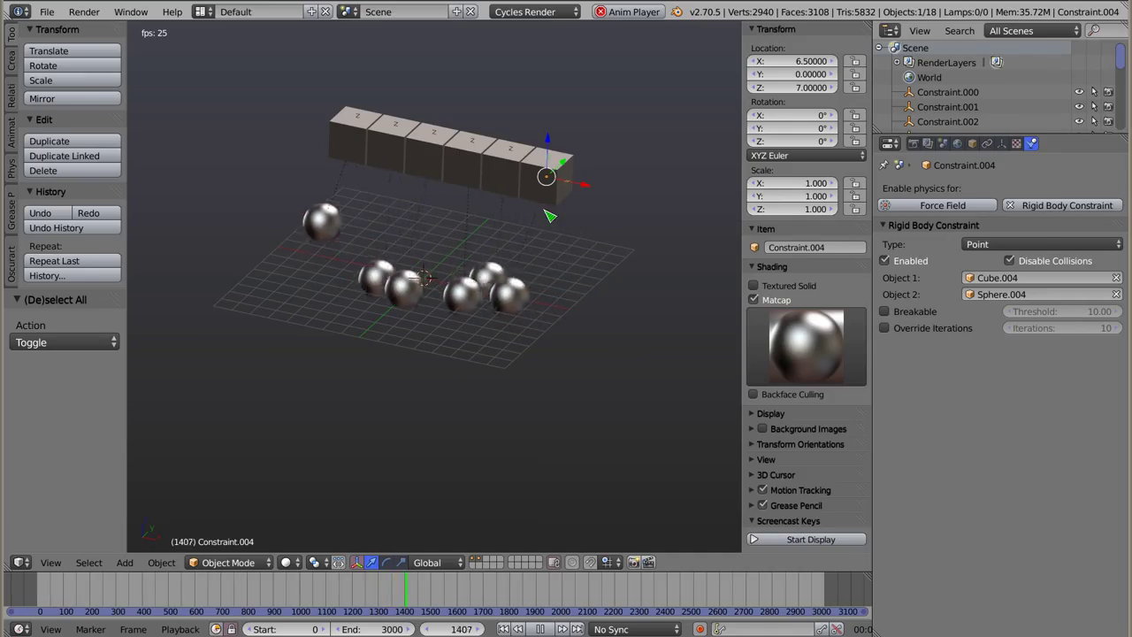
{"action": "key", "text": "Escape"}
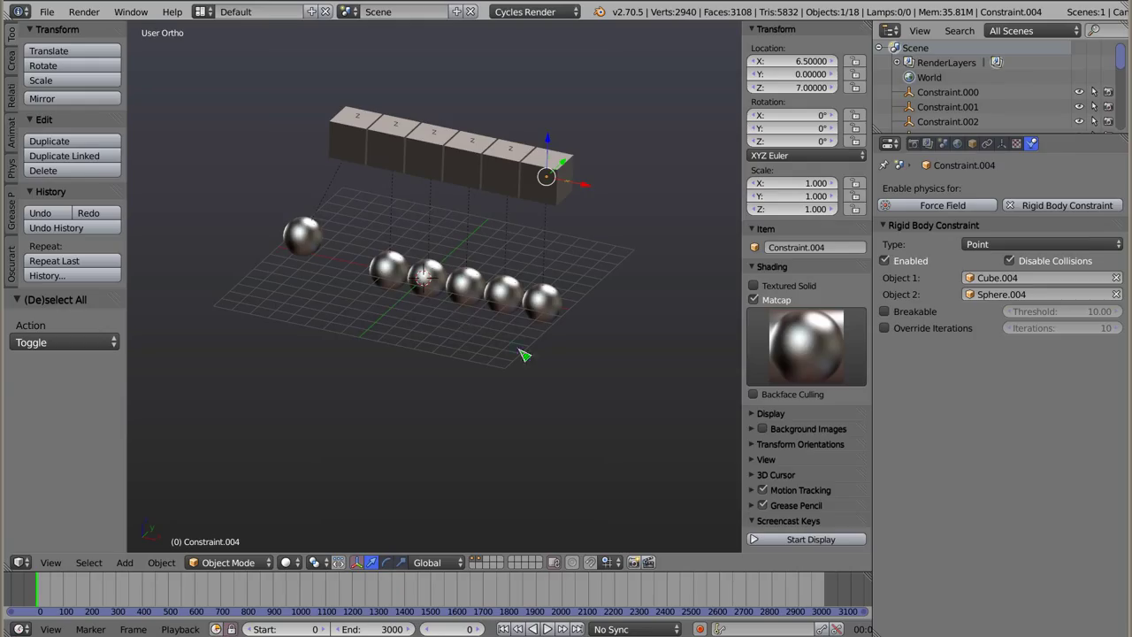
Reload the startup scene and delete the default object
{"action": "key", "text": "ctrl+n"}
{"action": "left_click", "coordinate": [464, 332]}
{"action": "key", "text": "x"}
{"action": "left_click", "coordinate": [480, 157]}
Add two cubes, one left of centre and one to its right
{"action": "key", "text": "shift+a"}
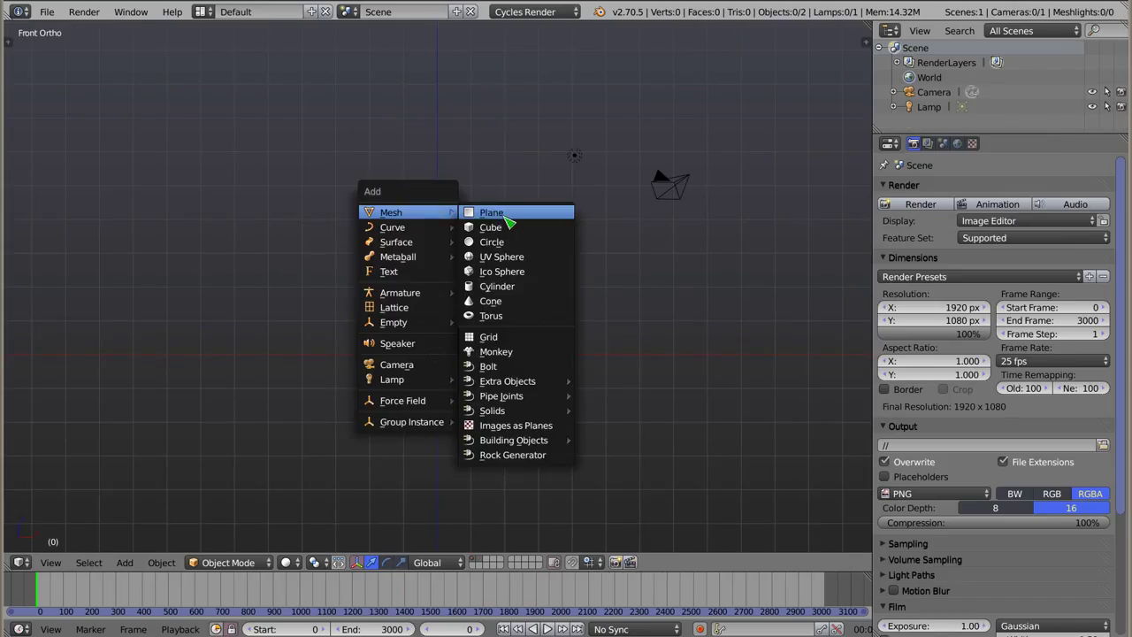
{"action": "left_click", "coordinate": [507, 227]}
{"action": "key", "text": "g"}
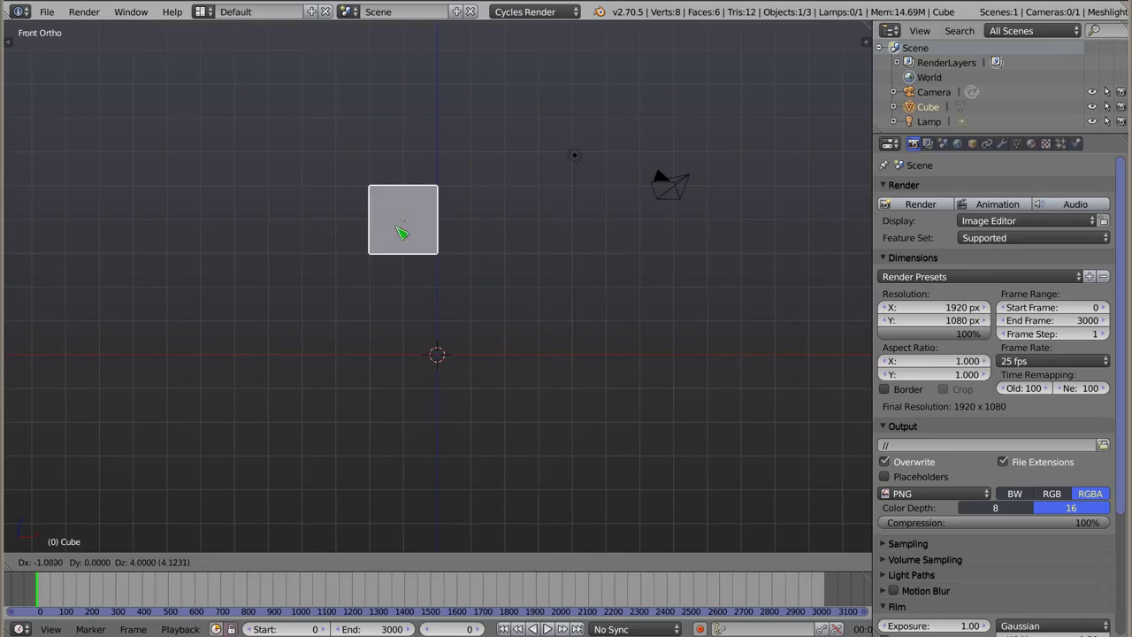
{"action": "left_click", "coordinate": [378, 232]}
{"action": "key", "text": "shift+a"}
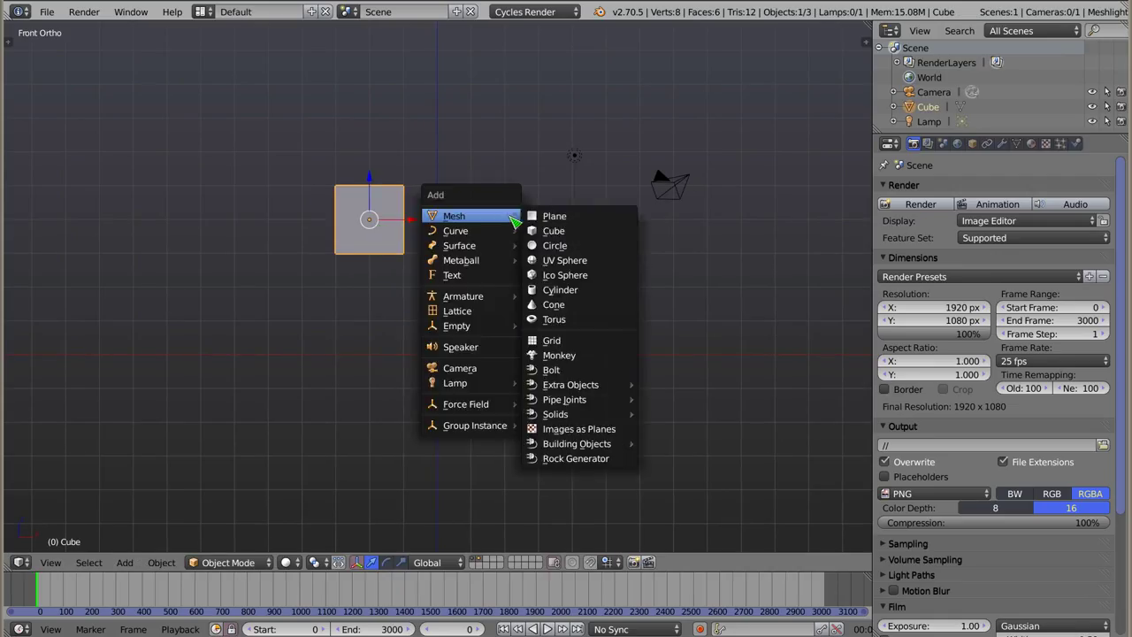
{"action": "left_click", "coordinate": [534, 229]}
{"action": "key", "text": "g"}
{"action": "left_click", "coordinate": [504, 223]}
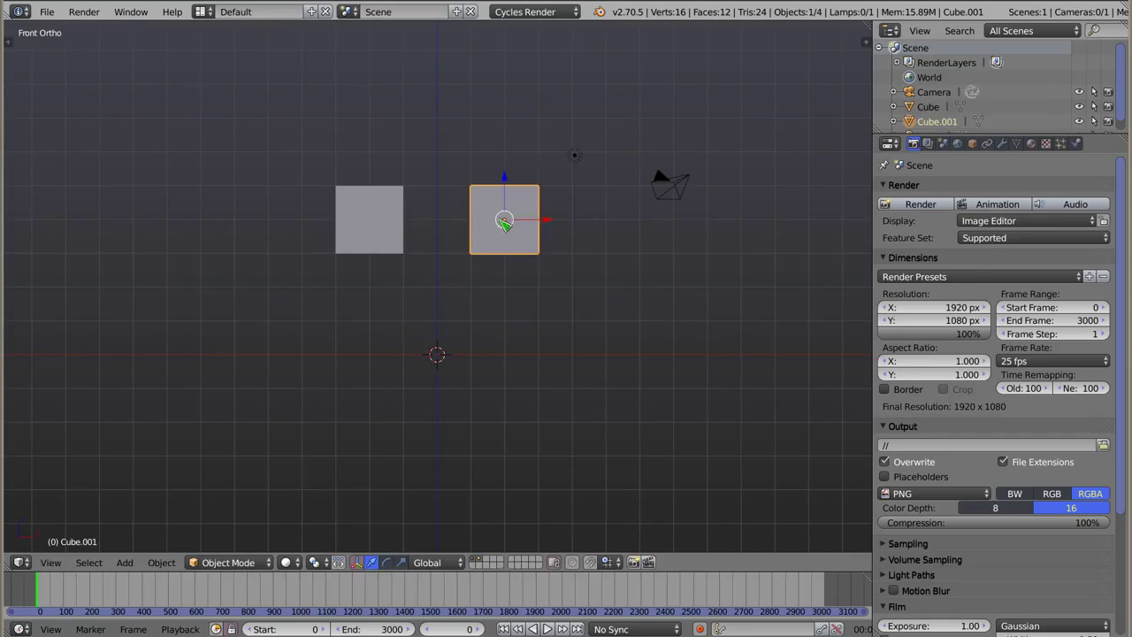
Make both cubes active rigid bodies from the Rigid Body tools
{"action": "left_click", "coordinate": [392, 219], "text": "shift"}
{"action": "key", "text": "t"}
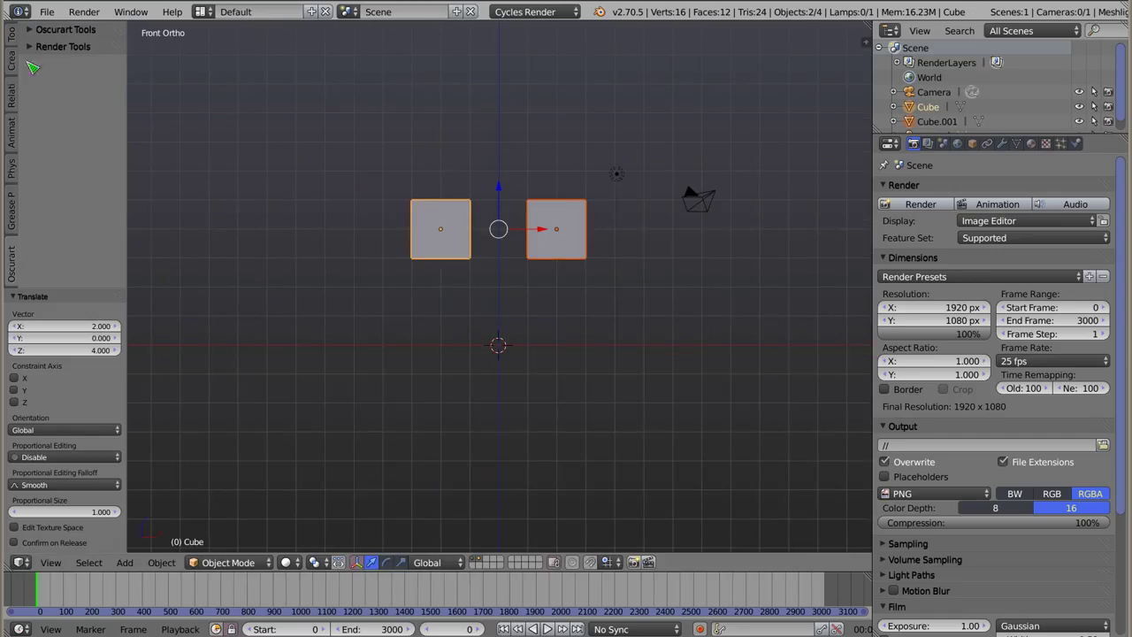
{"action": "left_click", "coordinate": [12, 168]}
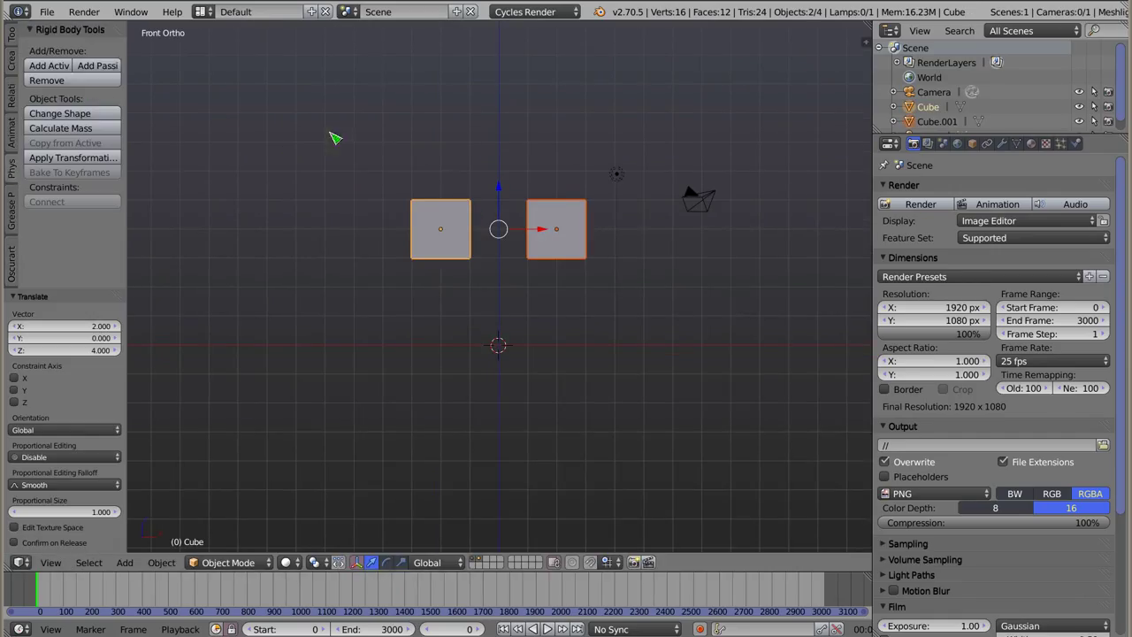
{"action": "left_click", "coordinate": [49, 66]}
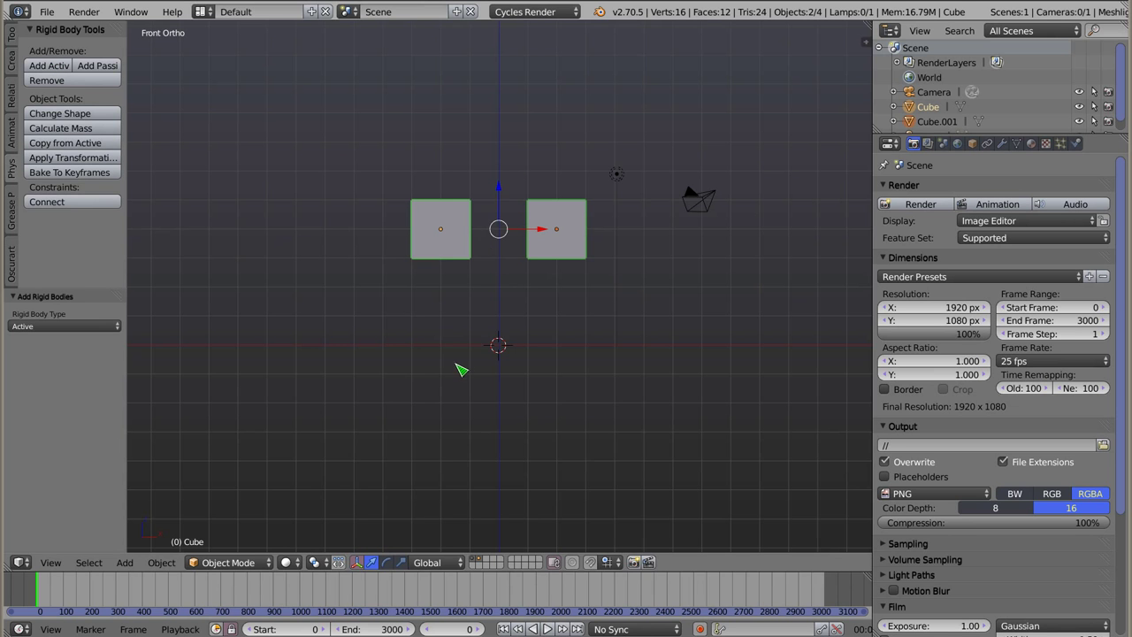
Add a widened plane at the origin as a passive rigid body
{"action": "key", "text": "shift+a"}
{"action": "left_click", "coordinate": [458, 309]}
{"action": "key", "text": "s"}
{"action": "left_click", "coordinate": [609, 370]}
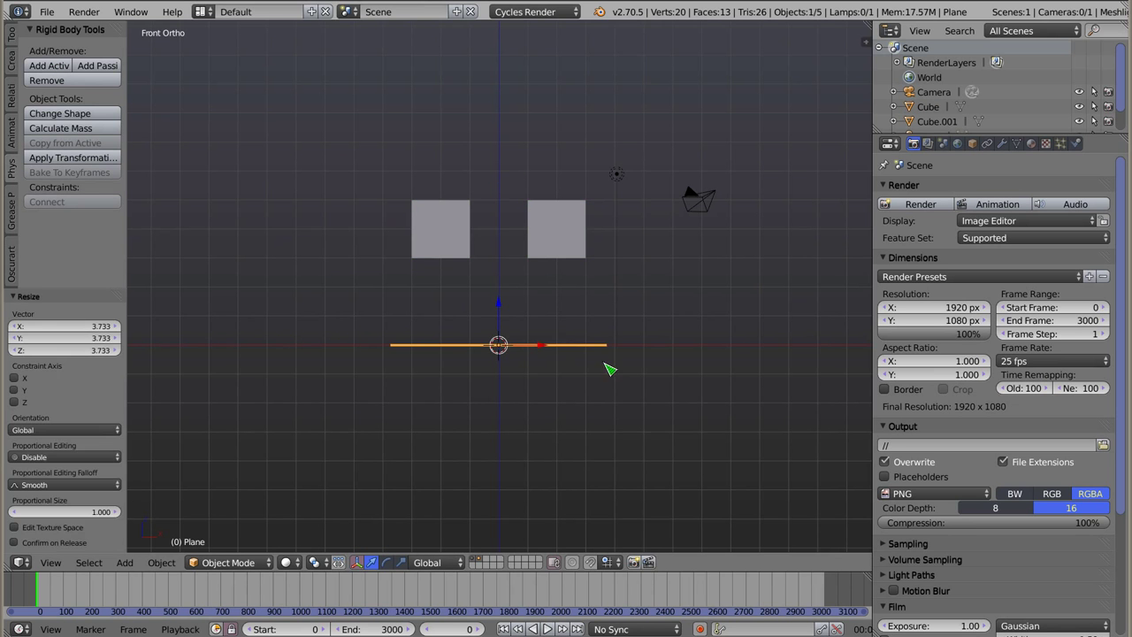
{"action": "left_click", "coordinate": [106, 71]}
Connect the two cubes with a Point constraint located at their Center, then select it
{"action": "right_click", "coordinate": [454, 242]}
{"action": "right_click", "coordinate": [595, 251], "text": "shift"}
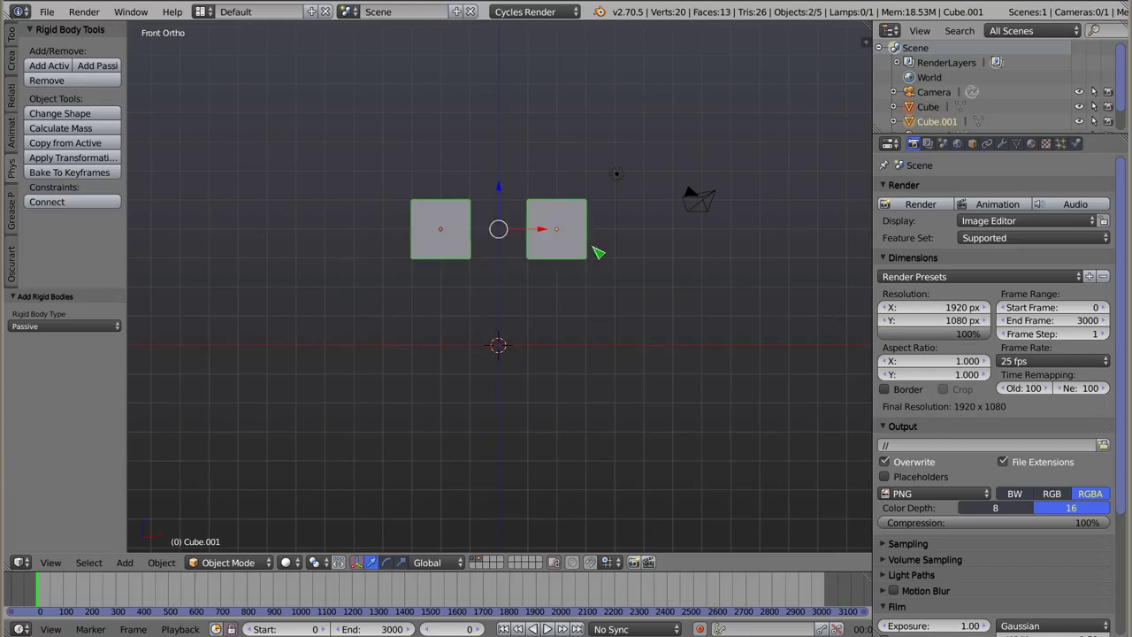
{"action": "left_click", "coordinate": [76, 203]}
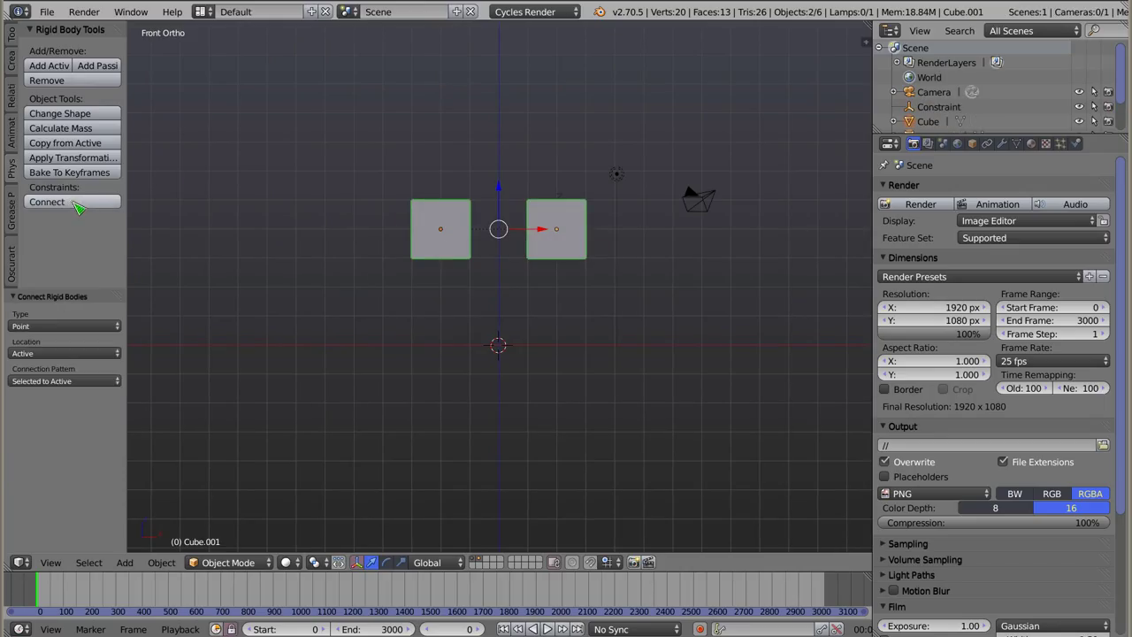
{"action": "left_click", "coordinate": [53, 354]}
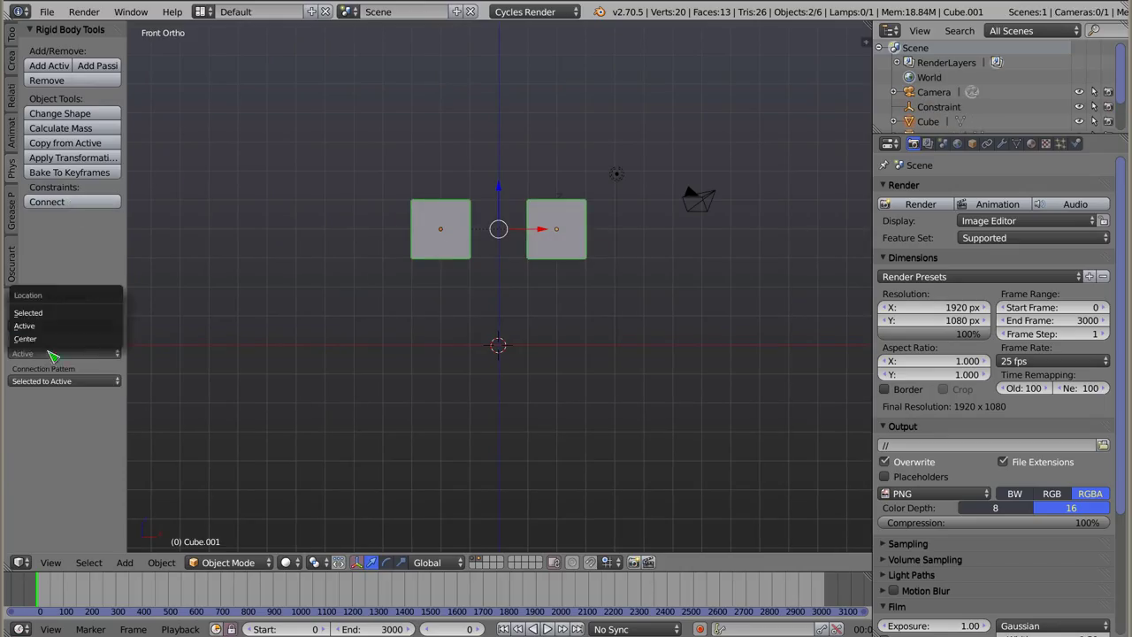
{"action": "left_click", "coordinate": [51, 344]}
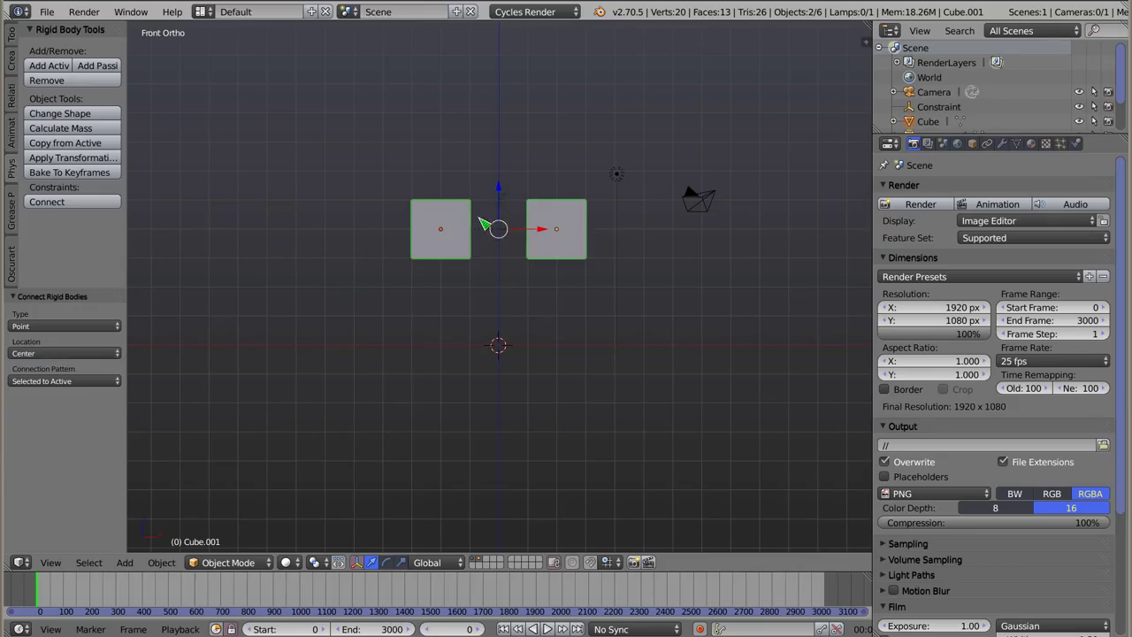
{"action": "right_click", "coordinate": [508, 209]}
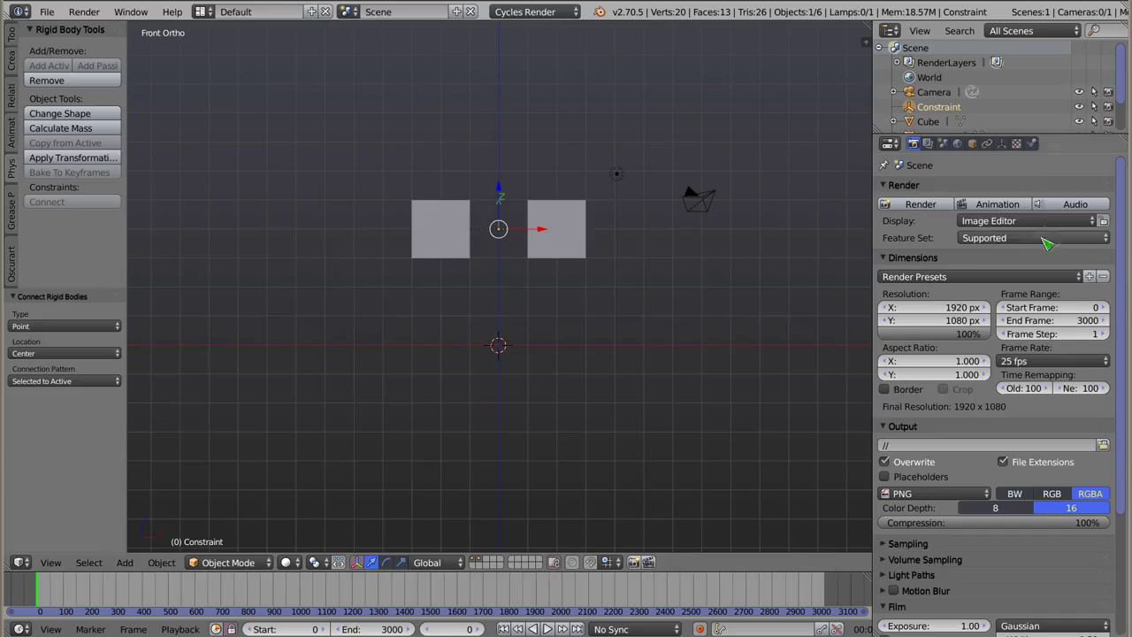
Switch the rigid-body constraint type to Fixed, then set it back to Point
{"action": "left_click", "coordinate": [1030, 144]}
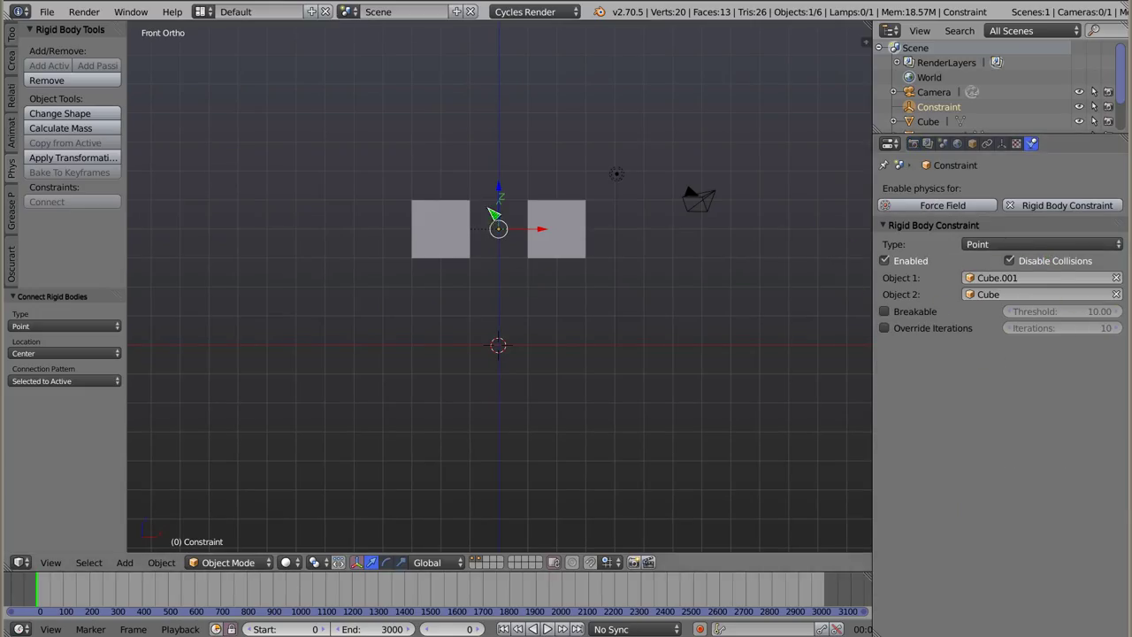
{"action": "left_click", "coordinate": [990, 244]}
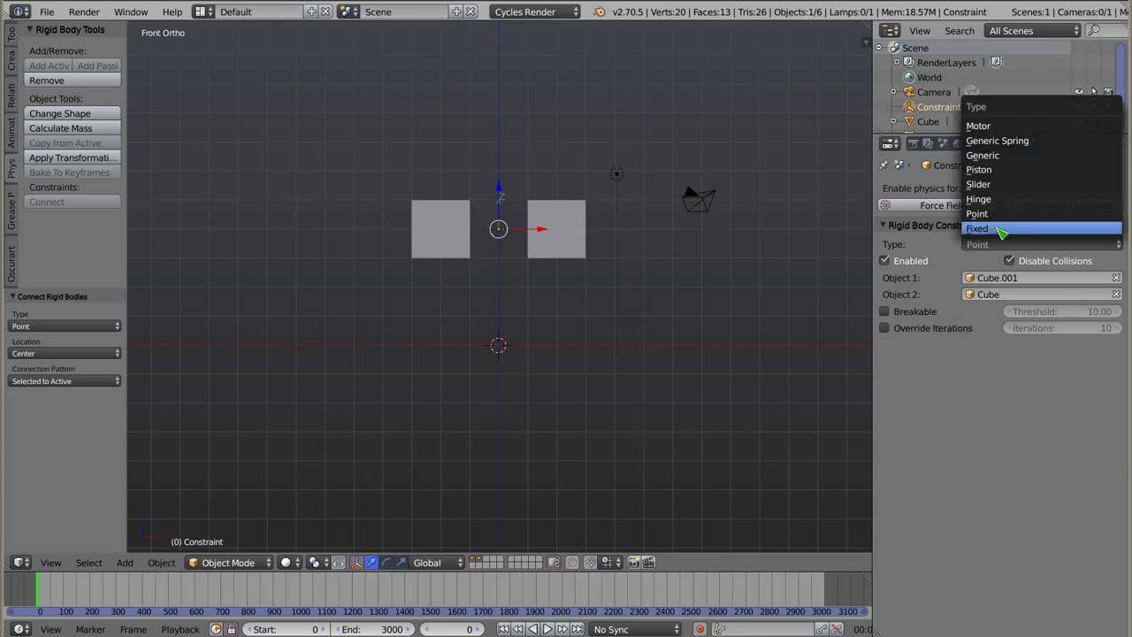
{"action": "left_click", "coordinate": [1002, 232]}
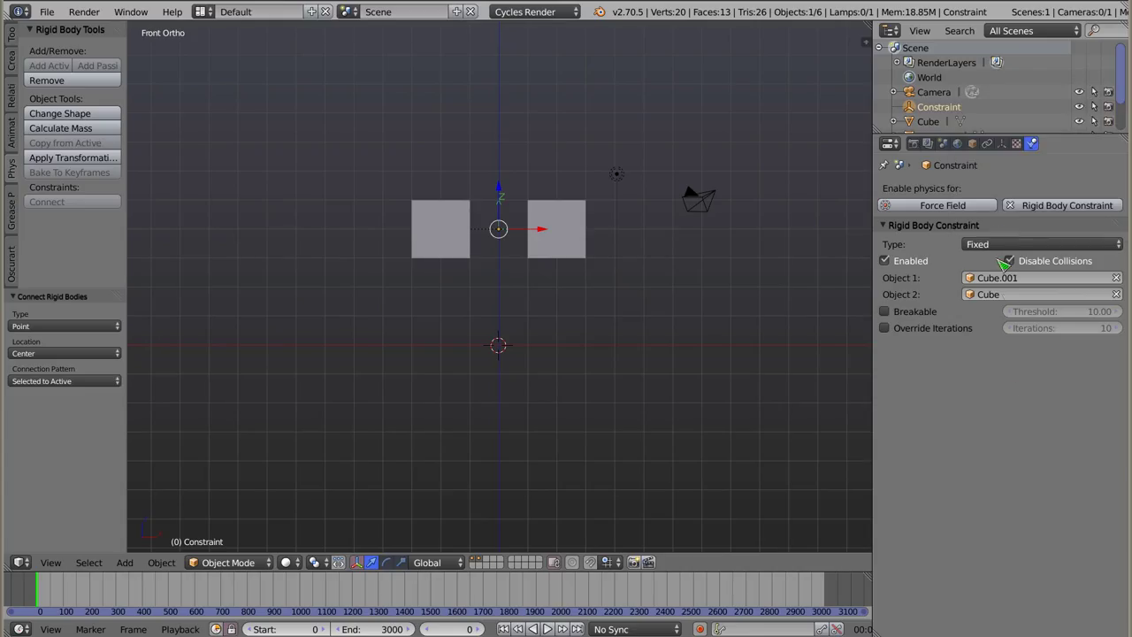
{"action": "left_click", "coordinate": [1005, 245]}
{"action": "left_click", "coordinate": [1011, 220]}
Play the simulation from an angled view while the cubes drop, then rewind to frame 0
{"action": "key", "text": "alt+a"}
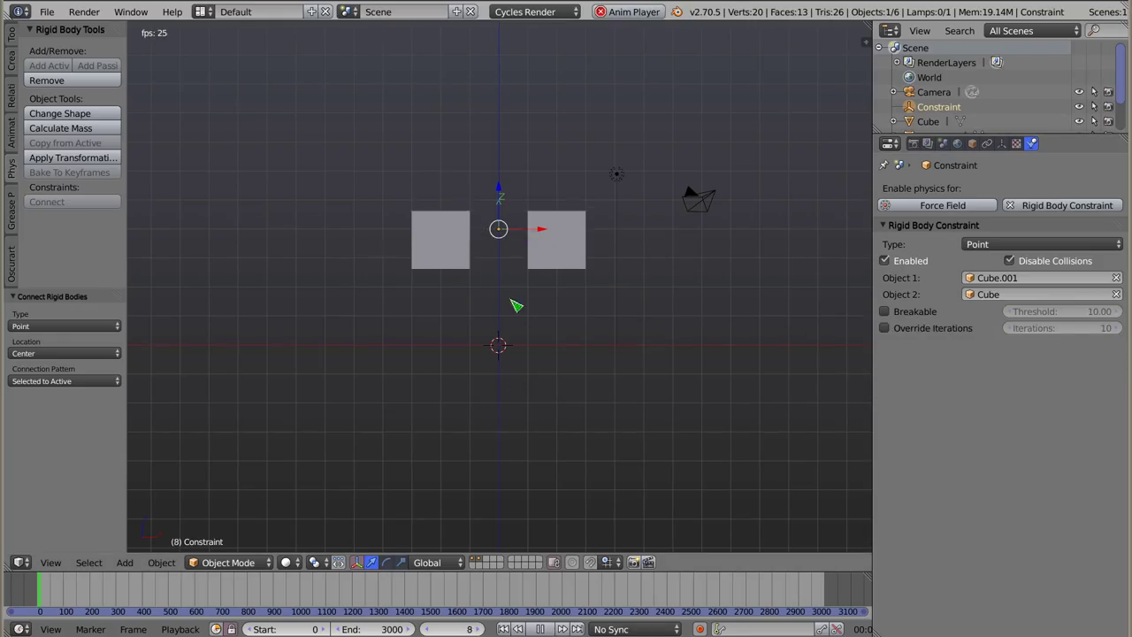
{"action": "mouse_move", "coordinate": [480, 384]}
{"action": "middle_mouse_down"}
{"action": "mouse_move", "coordinate": [495, 389]}
{"action": "mouse_move", "coordinate": [519, 320]}
{"action": "middle_mouse_up"}
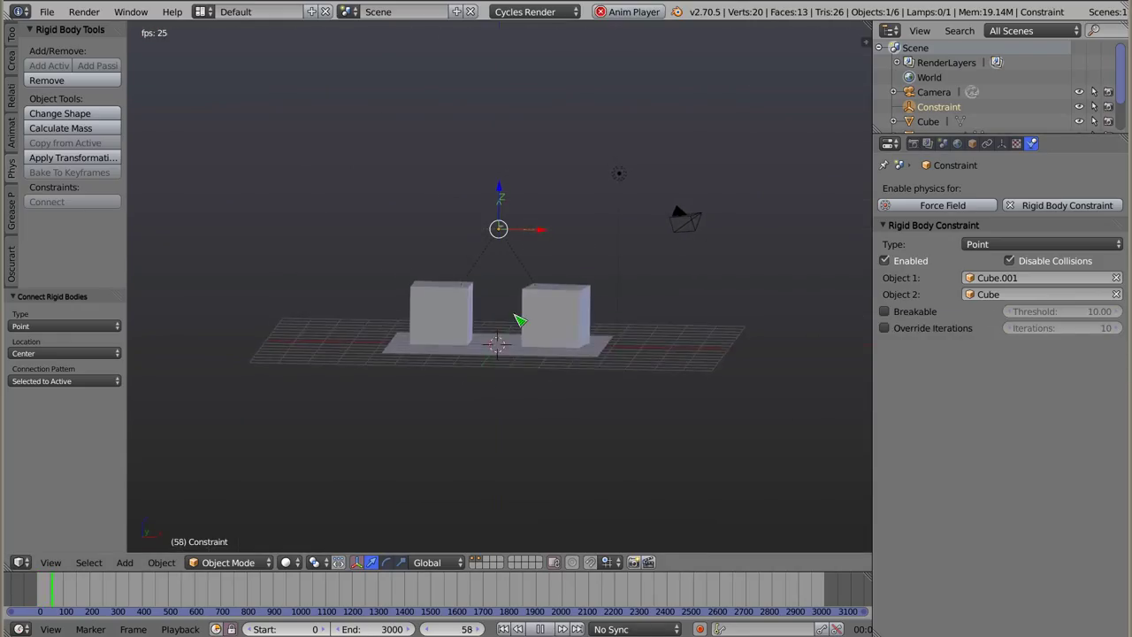
{"action": "key", "text": "Escape"}
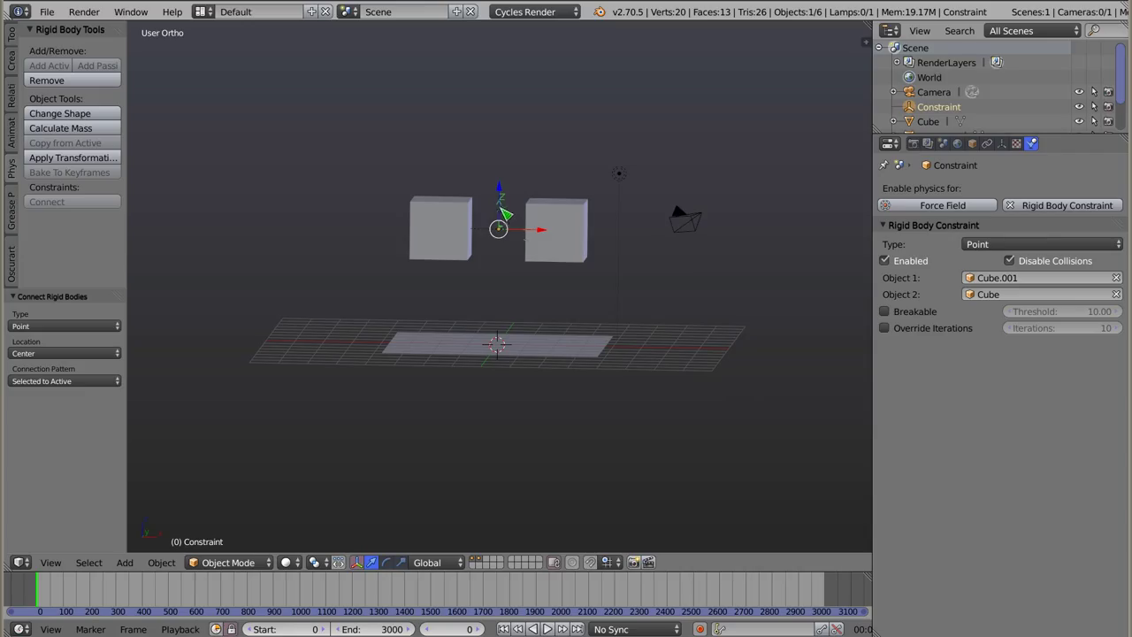
Shift the constraint pivot along X, then move the right cube -1.608 on X beside the left one
{"action": "key", "text": "g"}
{"action": "key", "text": "x"}
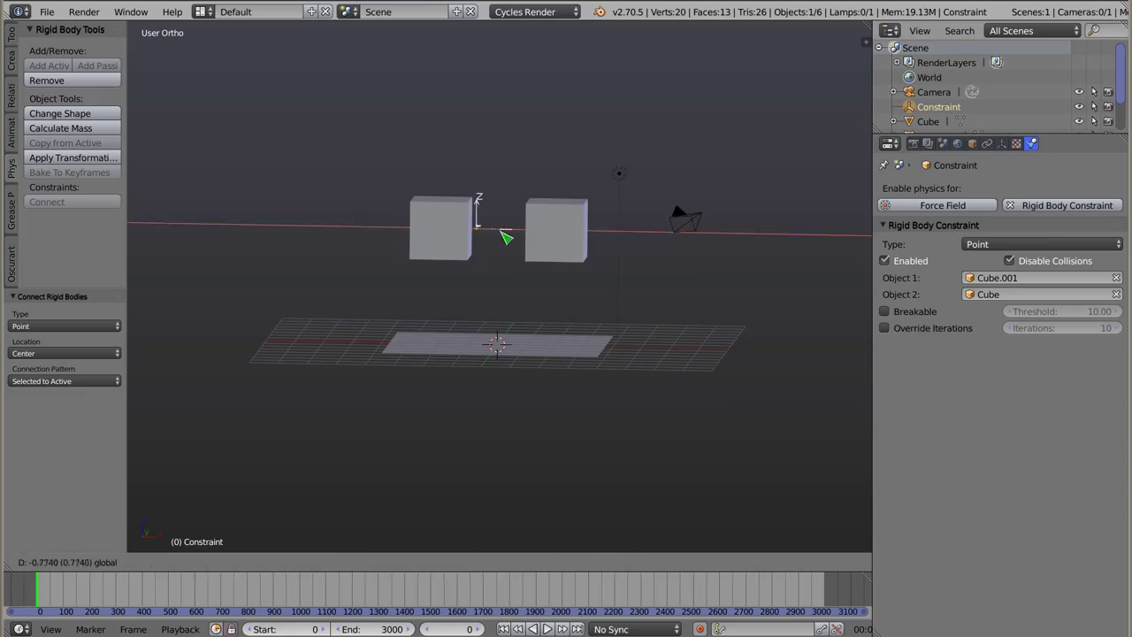
{"action": "left_click", "coordinate": [505, 240]}
{"action": "right_click", "coordinate": [588, 245]}
{"action": "key", "text": "g"}
{"action": "key", "text": "x"}
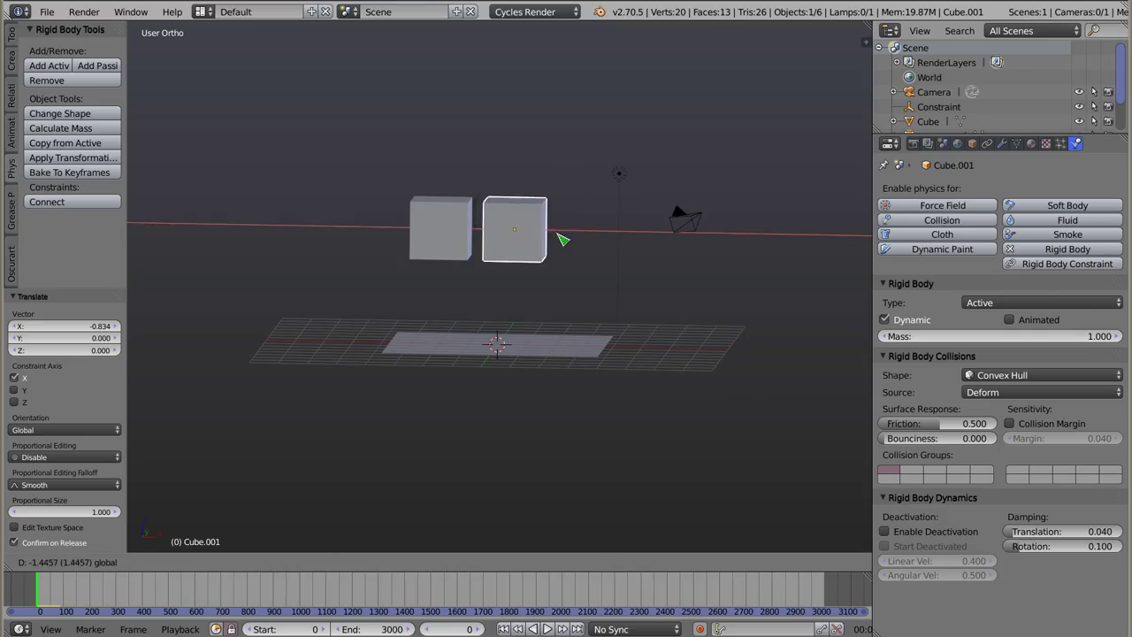
{"action": "left_click", "coordinate": [549, 239]}
Play the simulation twice to test the new cube spacing, resetting each time
{"action": "key", "text": "alt+a"}
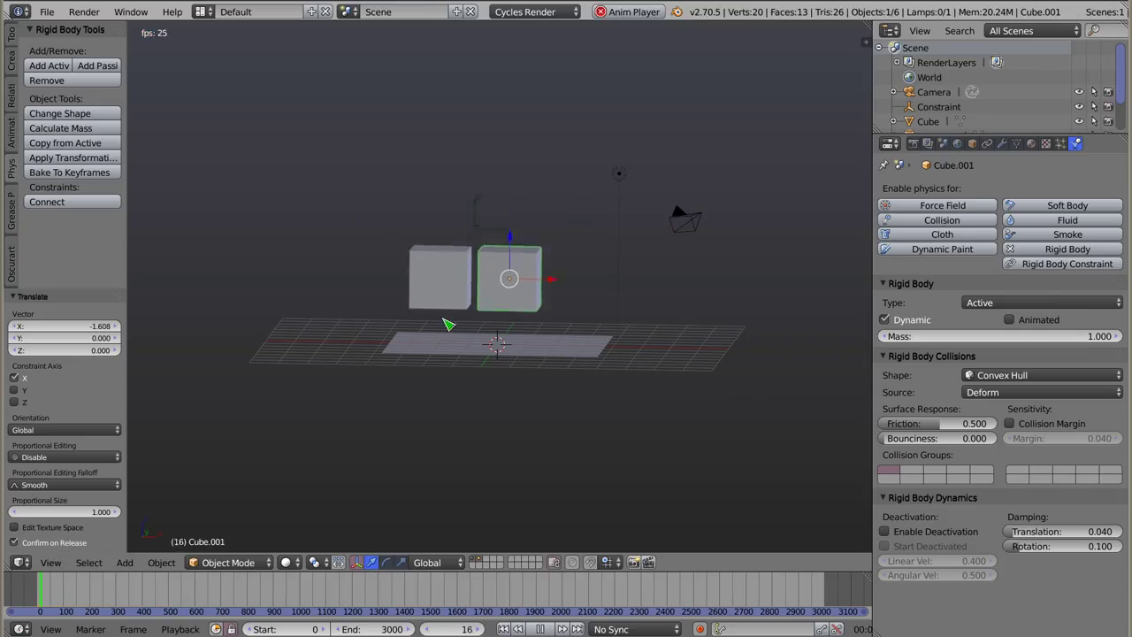
{"action": "key", "text": "Escape"}
{"action": "key", "text": "KP_5"}
{"action": "key", "text": "alt+a"}
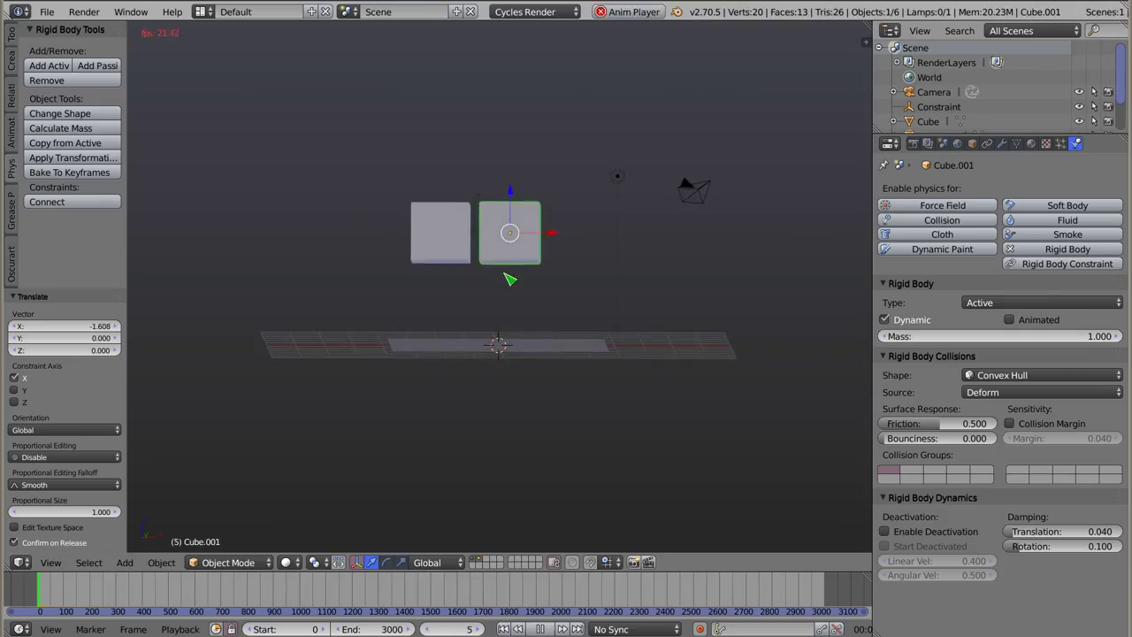
{"action": "key", "text": "Escape"}
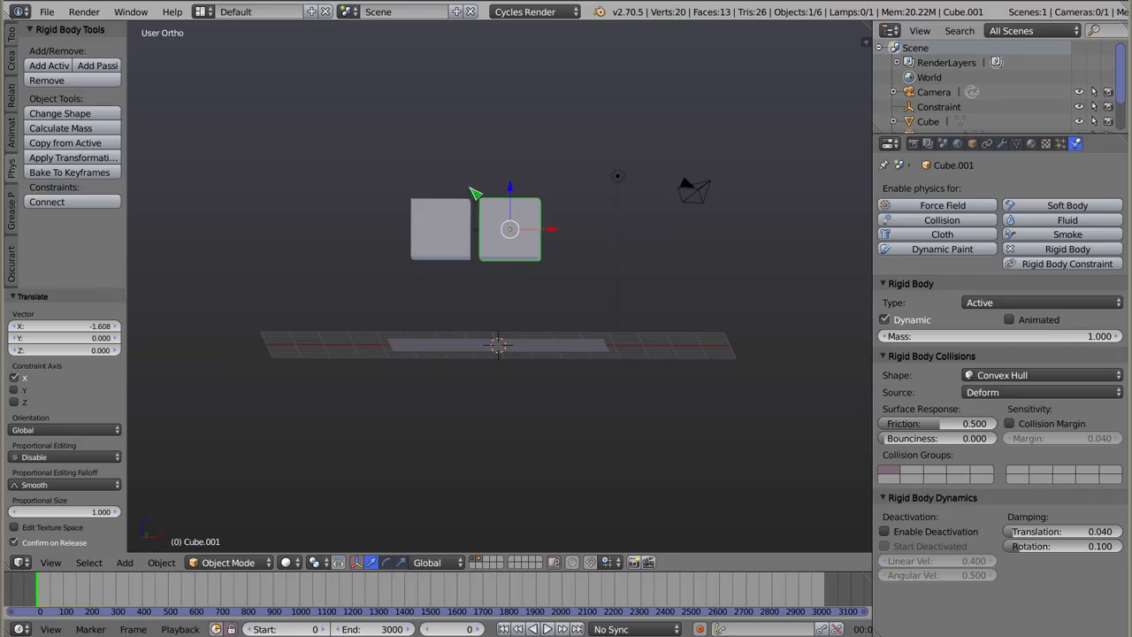
Uncheck Disable Collisions on the Point constraint and test-play so the cubes collide
{"action": "right_click", "coordinate": [477, 199]}
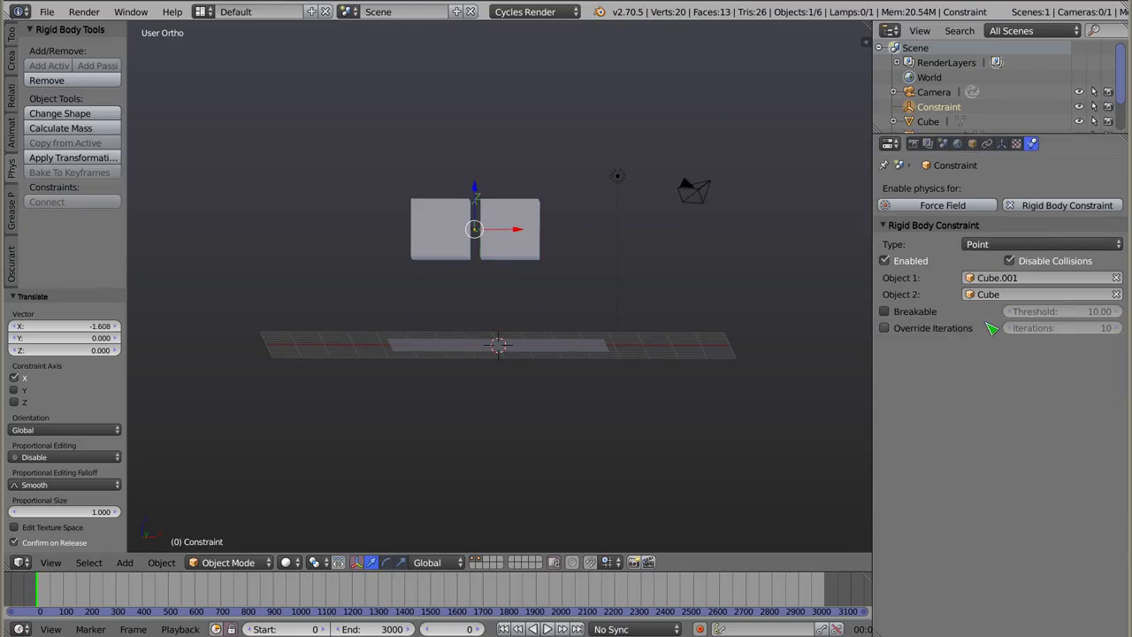
{"action": "left_click", "coordinate": [1009, 260]}
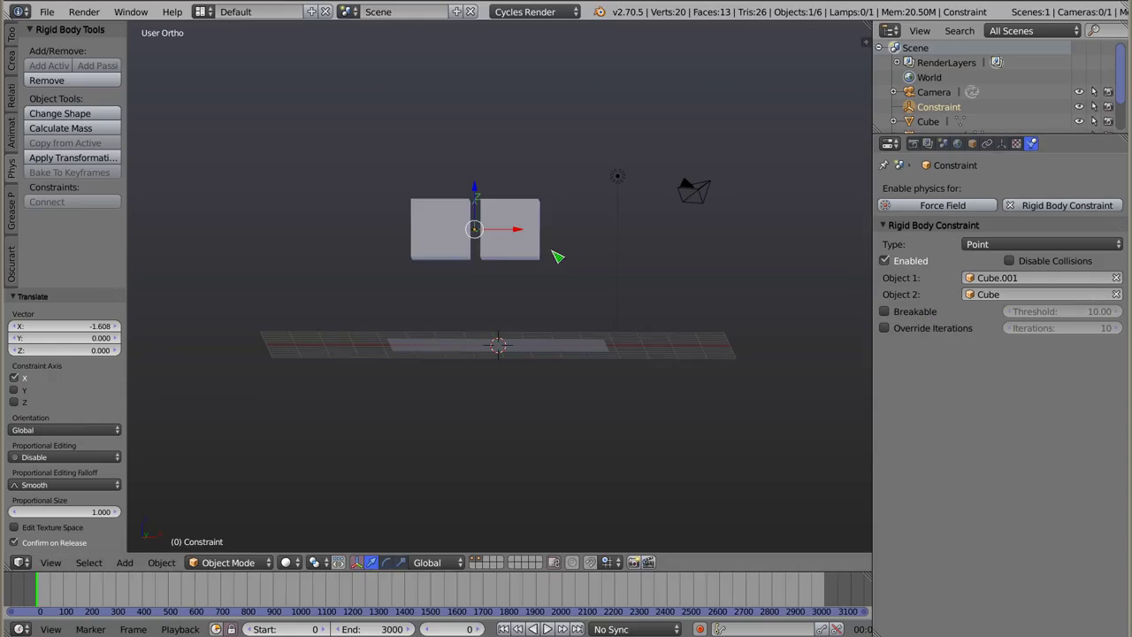
{"action": "key", "text": "alt+a"}
{"action": "key", "text": "Escape"}
{"action": "right_click", "coordinate": [495, 343]}
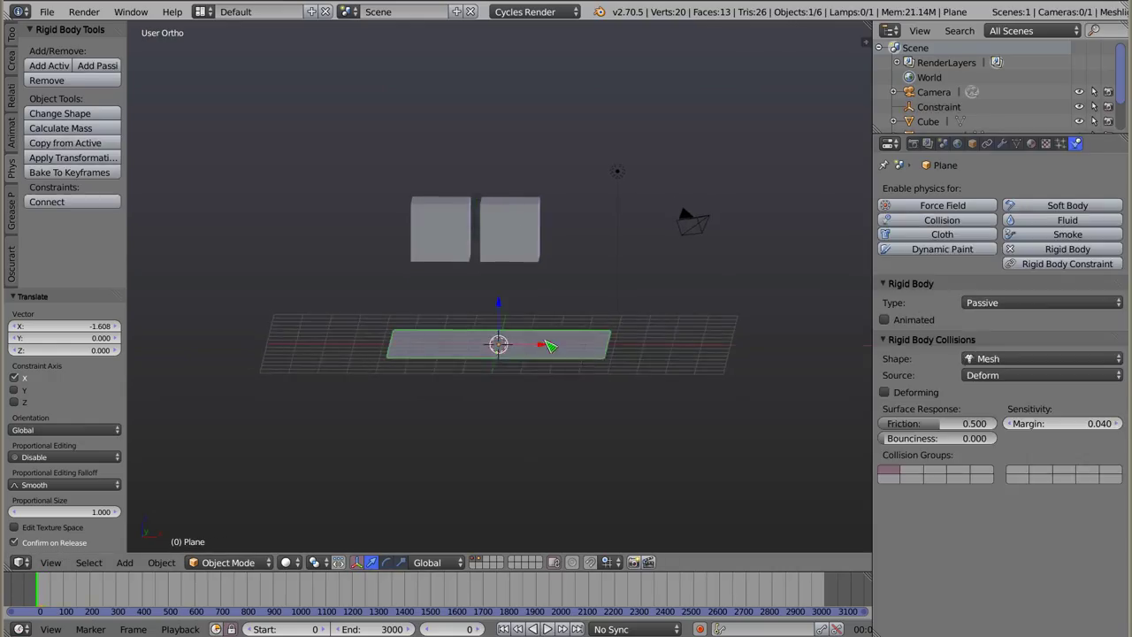
Move the plane to X 3.054 and test-play the simulation from a low side angle
{"action": "left_click_drag", "start_coordinate": [548, 345], "coordinate": [632, 360]}
{"action": "left_click", "coordinate": [637, 359]}
{"action": "middle_click_drag", "start_coordinate": [636, 360], "coordinate": [538, 412]}
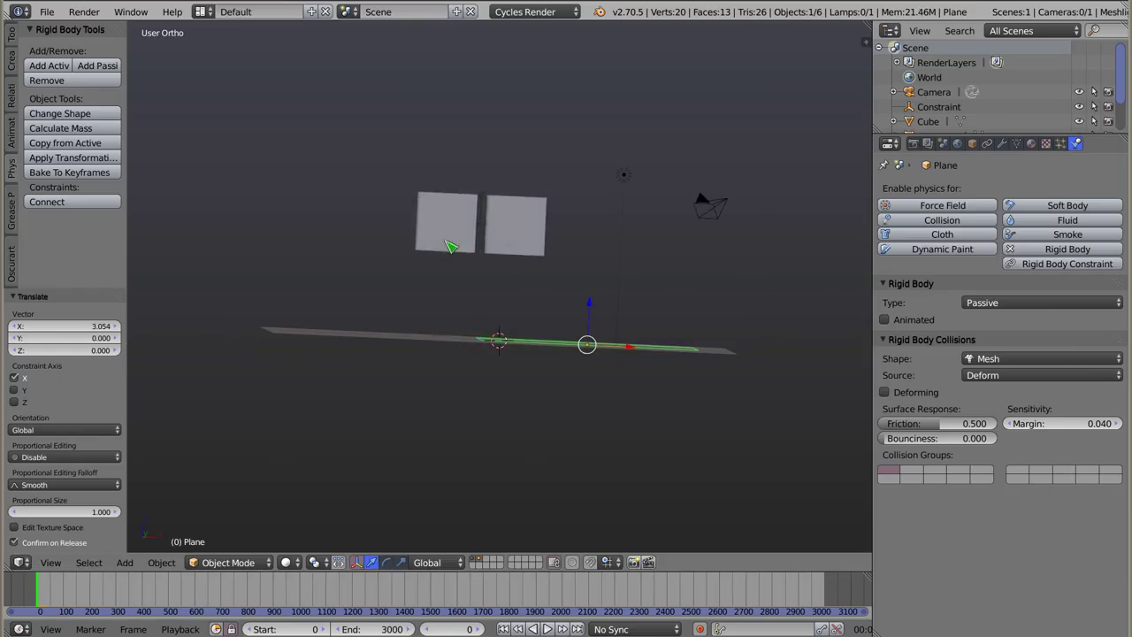
{"action": "key", "text": "alt+a"}
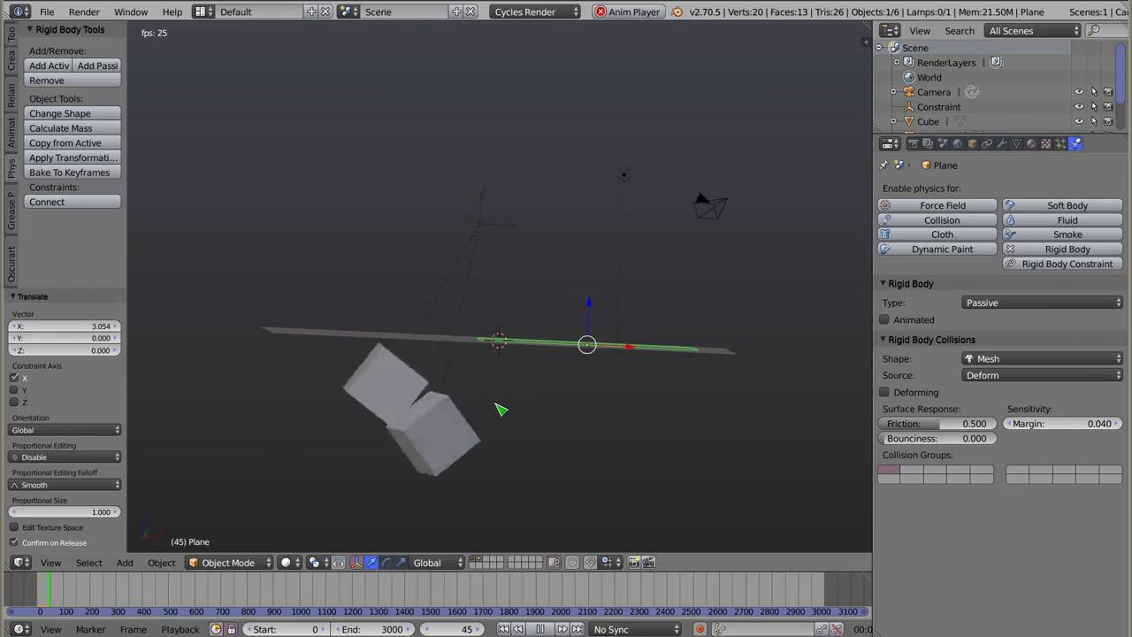
{"action": "key", "text": "Escape"}
{"action": "key", "text": "alt+a"}
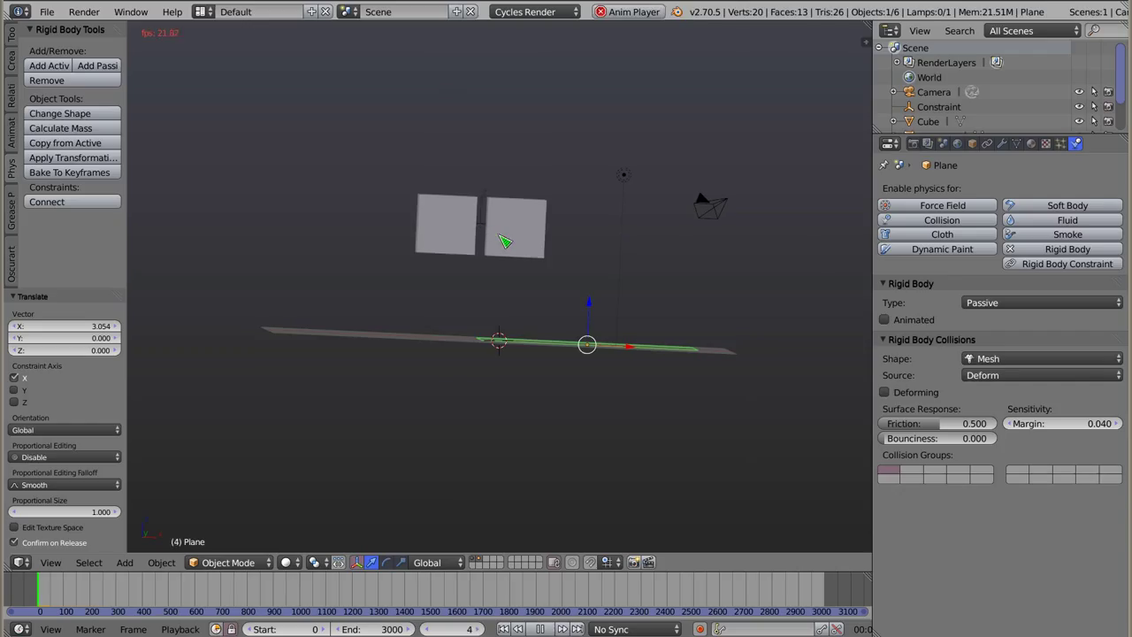
Raise the constraint pivot along Z to 3.869, well above the cubes
{"action": "right_click", "coordinate": [490, 221]}
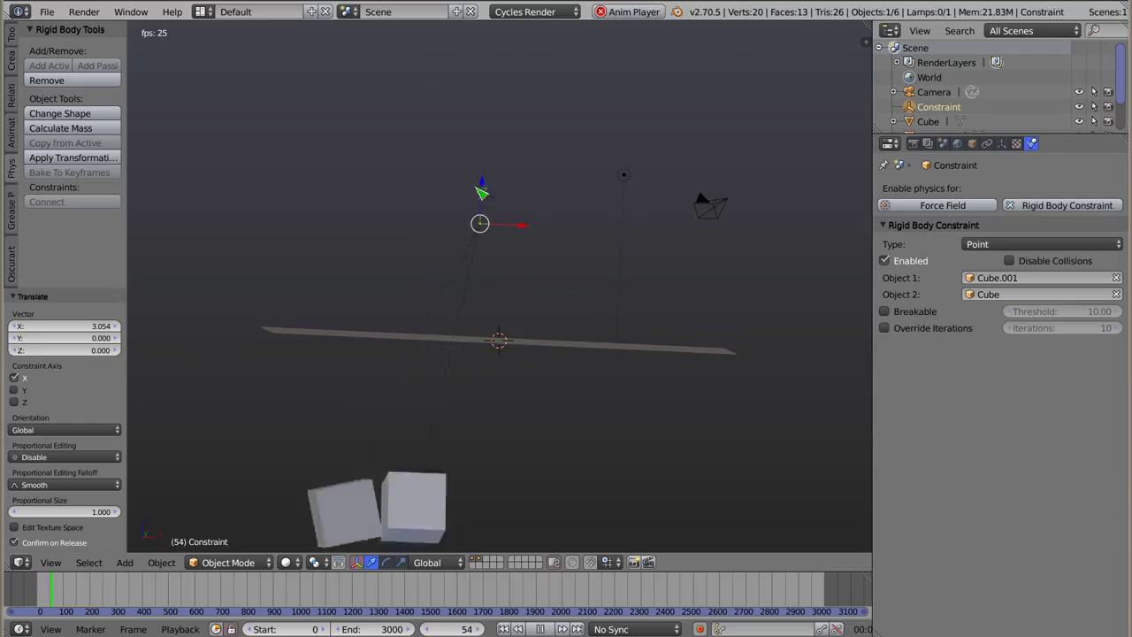
{"action": "key", "text": "shift+Left"}
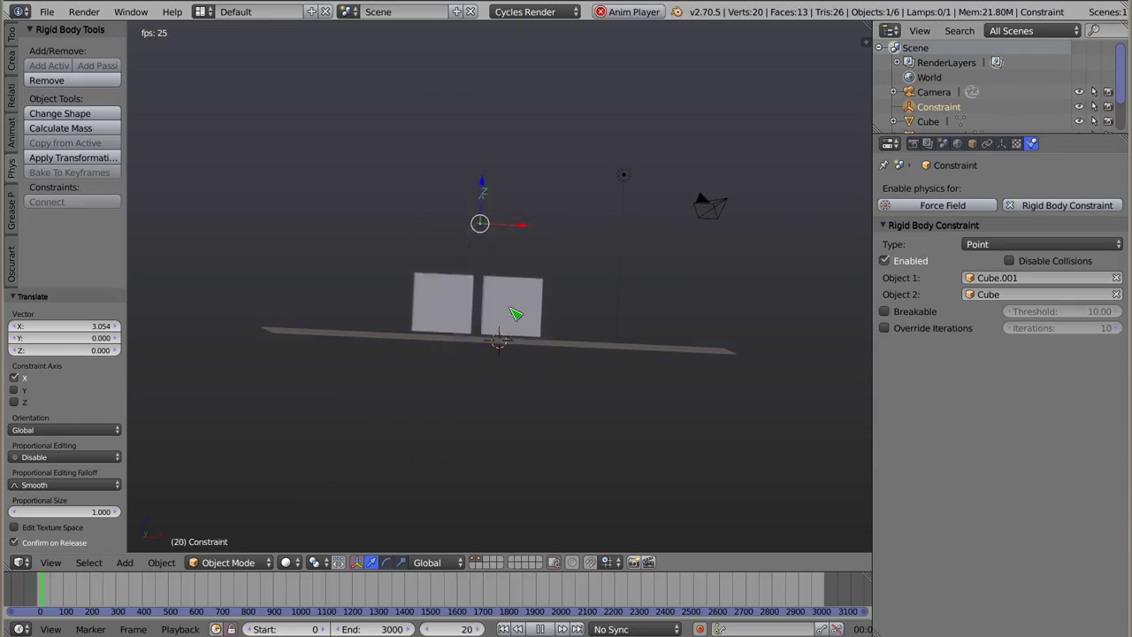
{"action": "key", "text": "Escape"}
{"action": "key", "text": "g"}
{"action": "key", "text": "z"}
{"action": "left_click", "coordinate": [489, 107]}
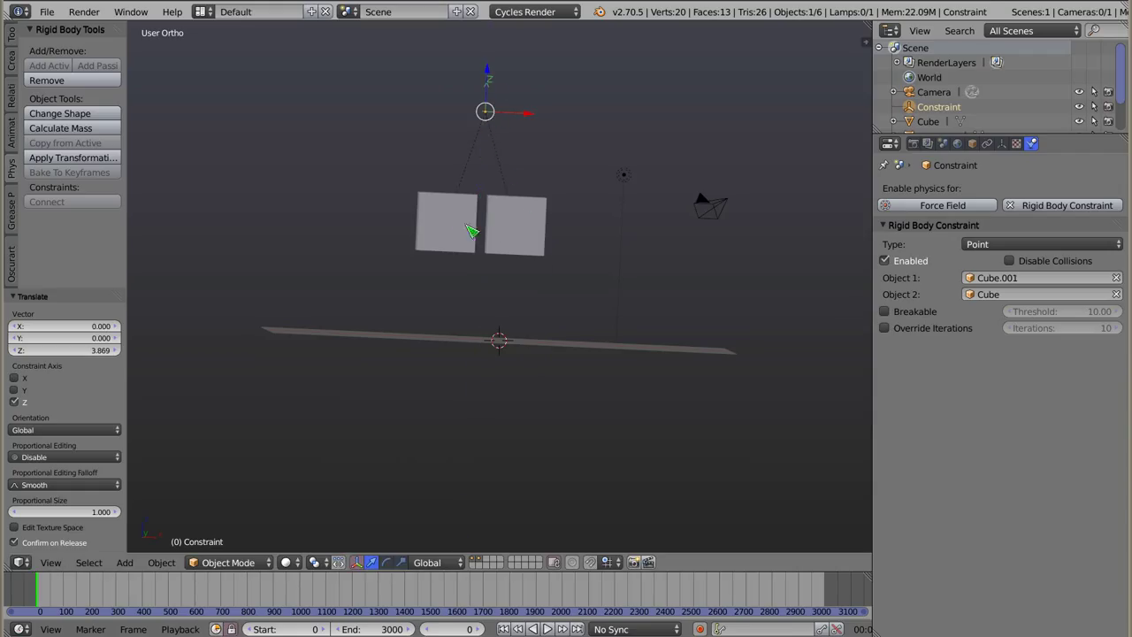
{"action": "key", "text": "alt+a"}
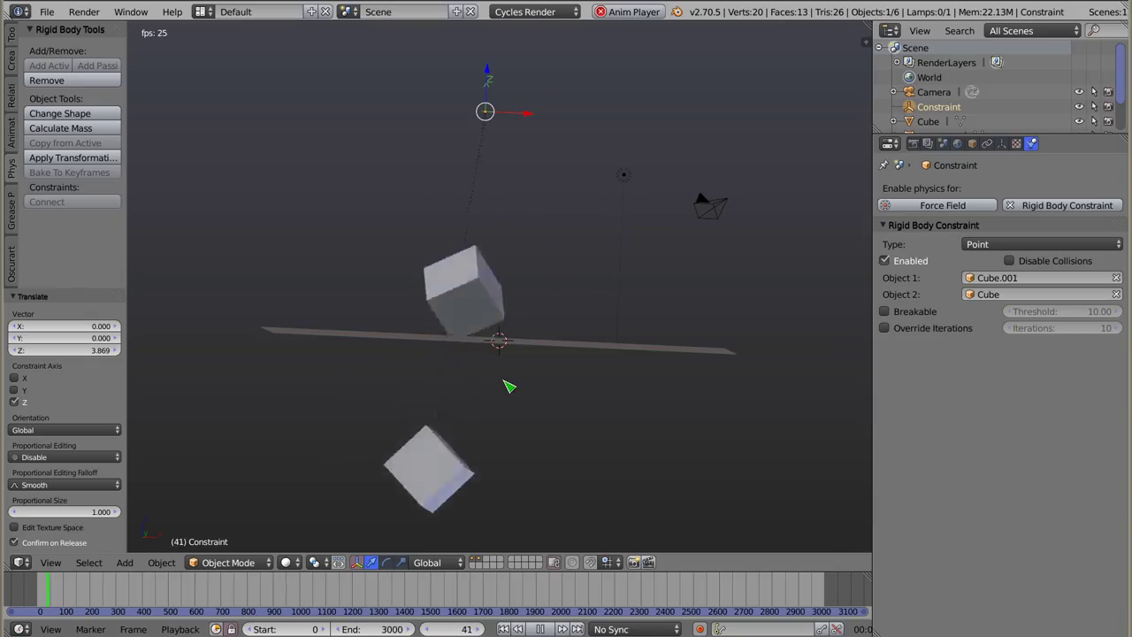
{"action": "key", "text": "Escape"}
{"action": "scroll", "coordinate": [485, 233], "scroll_direction": "down", "scroll_amount": 5}
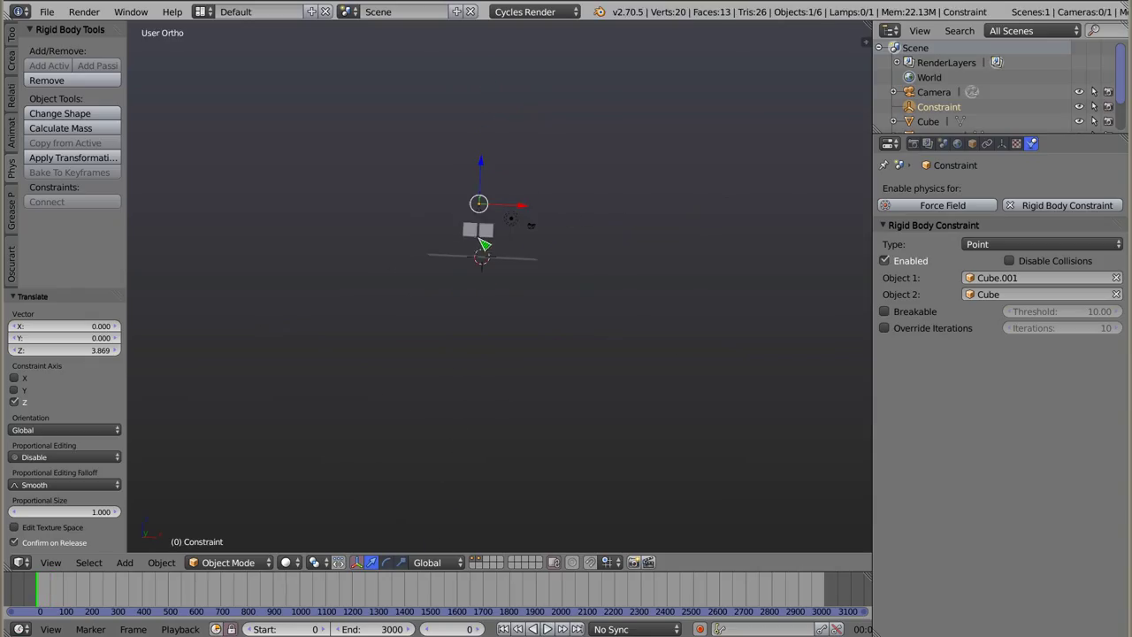
{"action": "key", "text": "alt+a"}
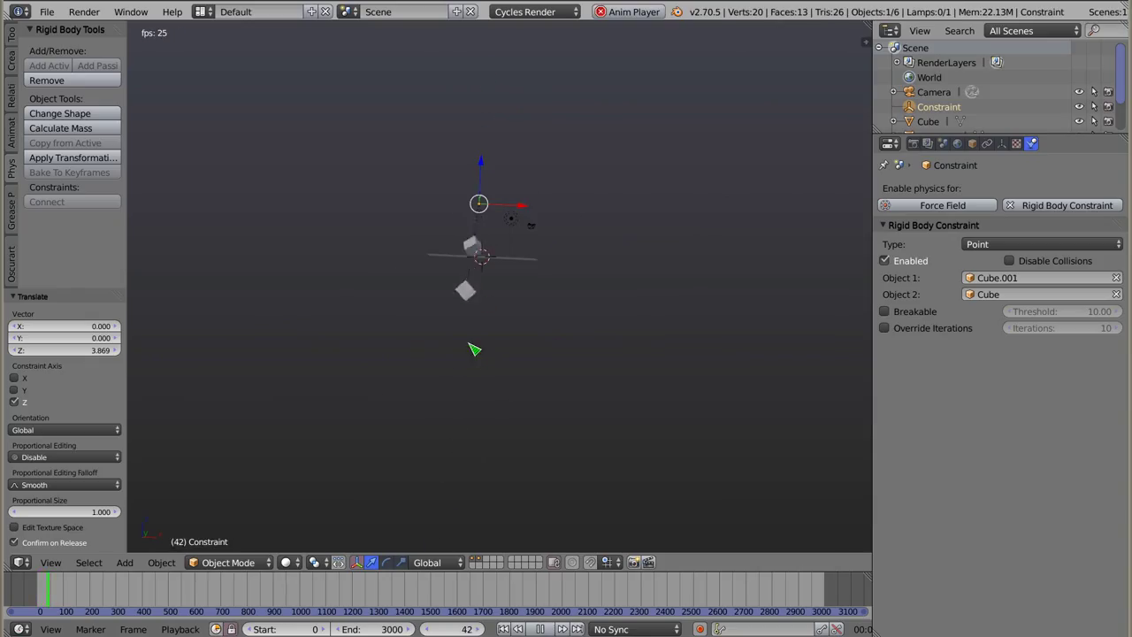
{"action": "key", "text": "Escape"}
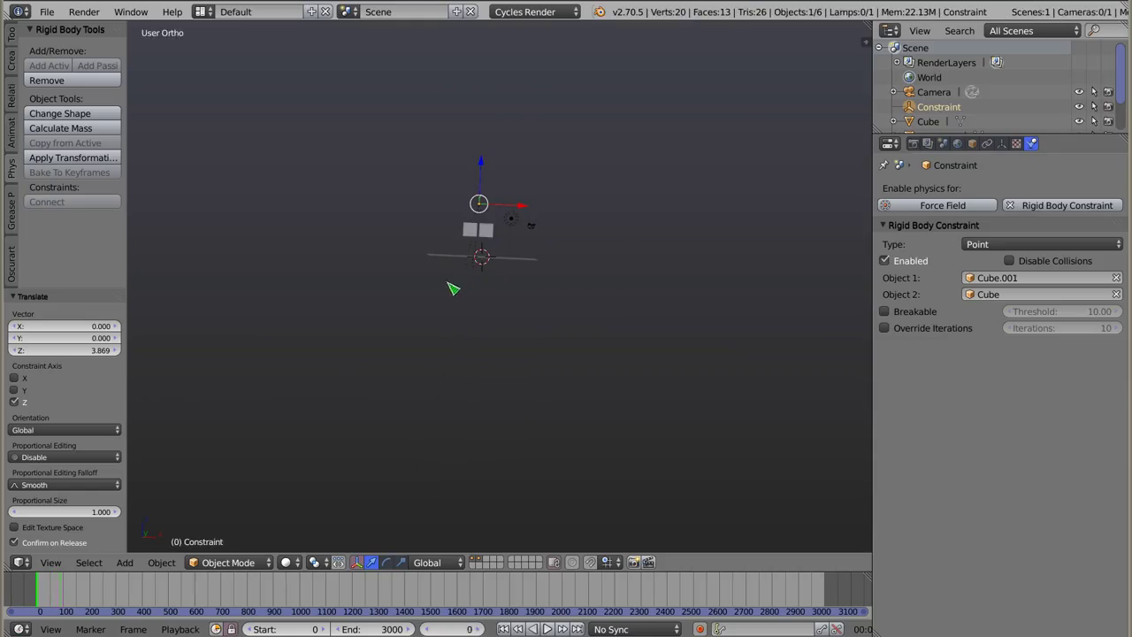
{"action": "key", "text": "alt+a"}
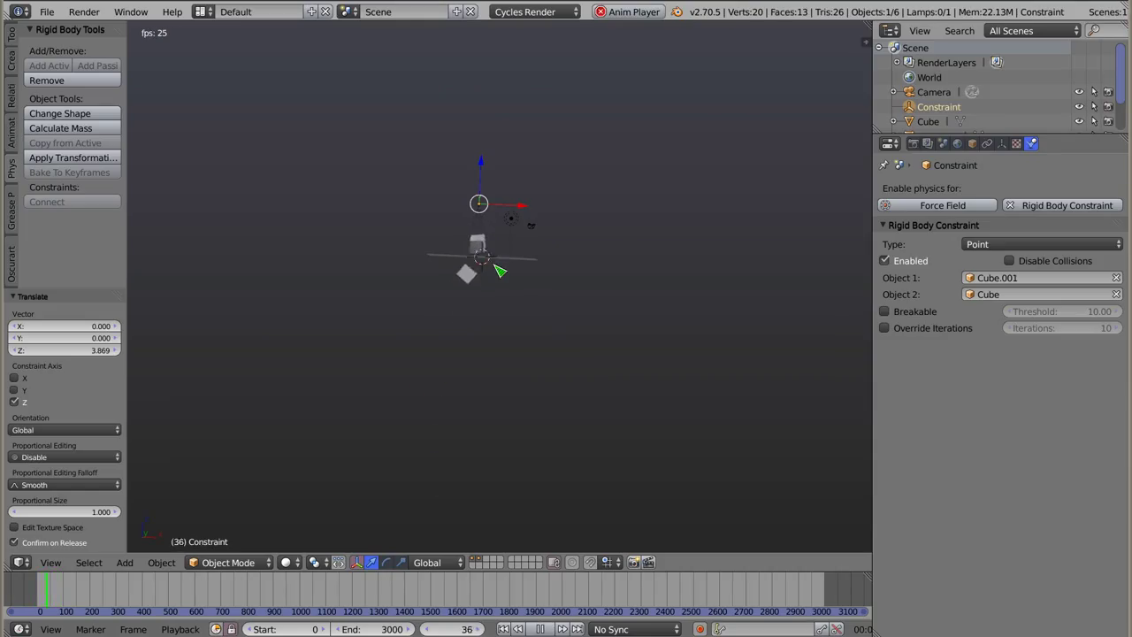
{"action": "key", "text": "Escape"}
{"action": "key", "text": "alt+a"}
{"action": "right_click", "coordinate": [484, 250]}
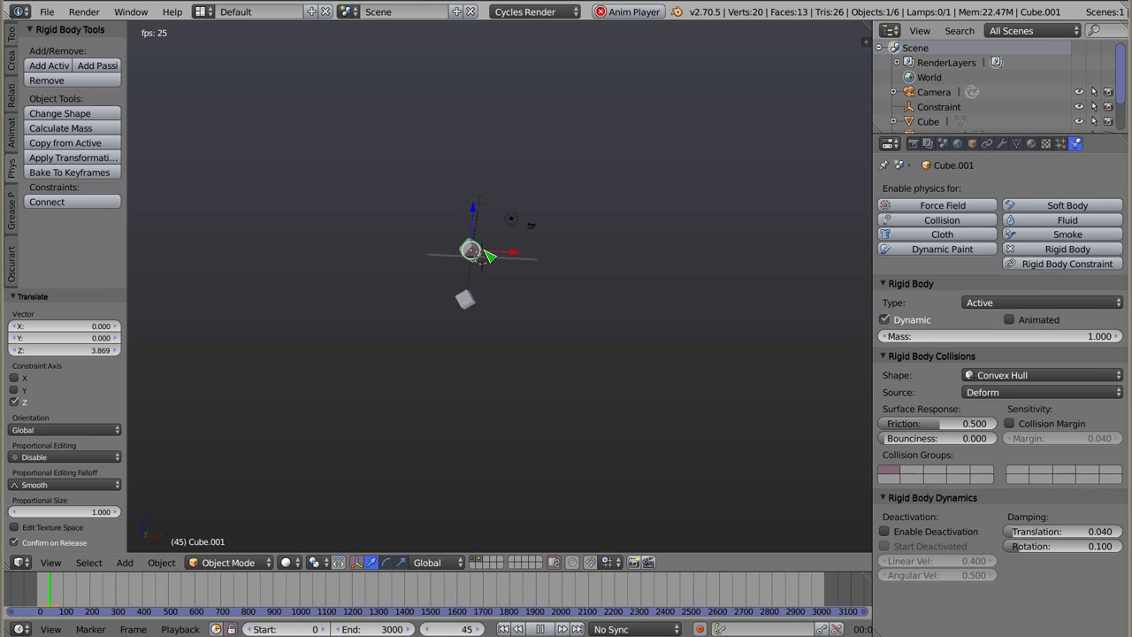
{"action": "key", "text": "Escape"}
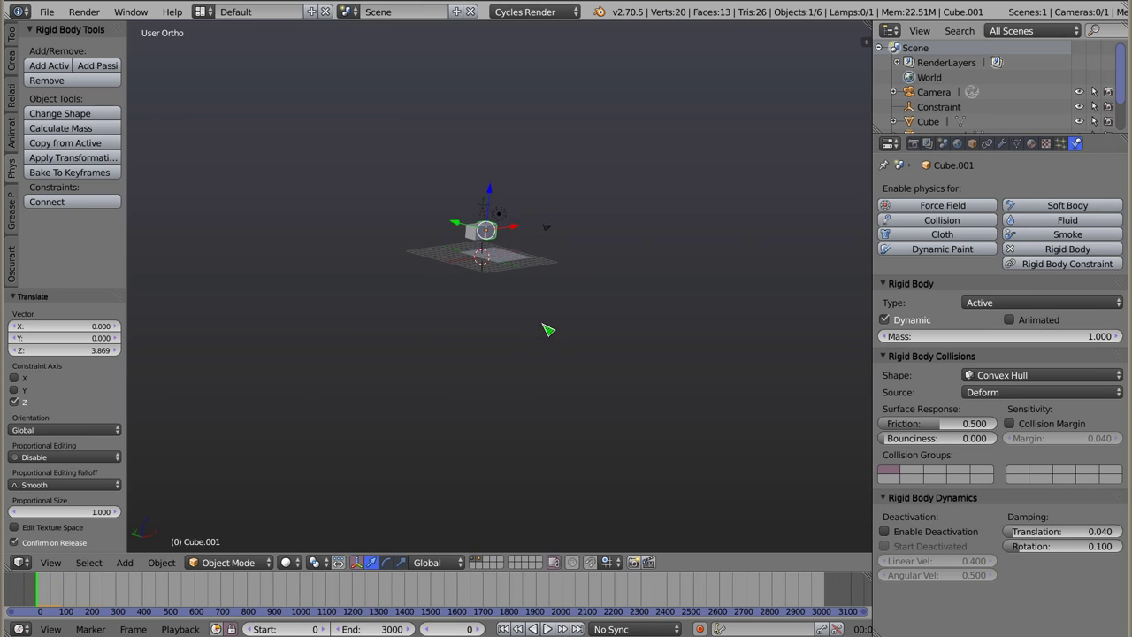
{"action": "key", "text": "alt+a"}
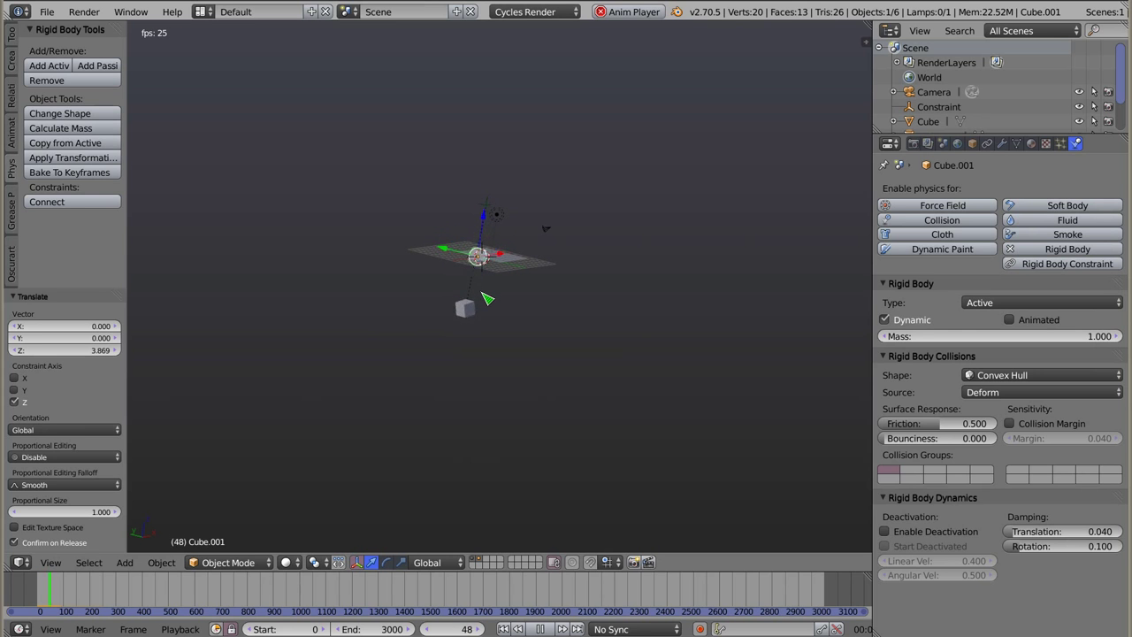
{"action": "key", "text": "Escape"}
{"action": "scroll", "coordinate": [515, 232], "scroll_direction": "up", "scroll_amount": 5}
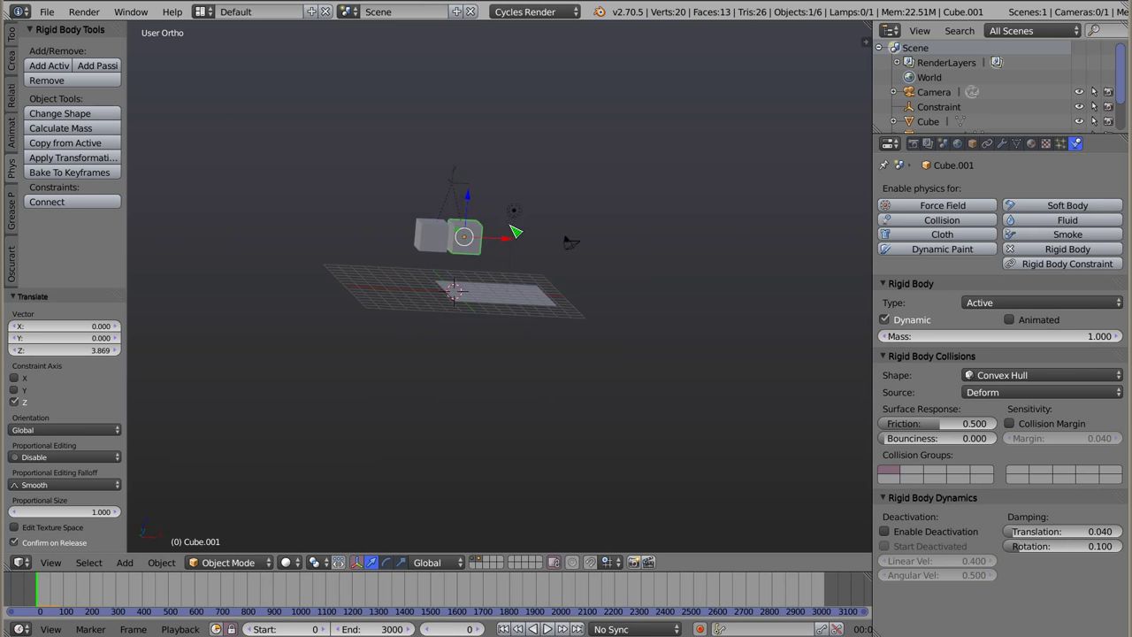
{"action": "scroll", "coordinate": [516, 232], "scroll_direction": "up", "scroll_amount": 2}
{"action": "middle_click_drag", "start_coordinate": [515, 231], "coordinate": [434, 323]}
{"action": "scroll", "coordinate": [516, 342], "scroll_direction": "up", "scroll_amount": 1}
{"action": "middle_click_drag", "start_coordinate": [516, 341], "coordinate": [397, 354]}
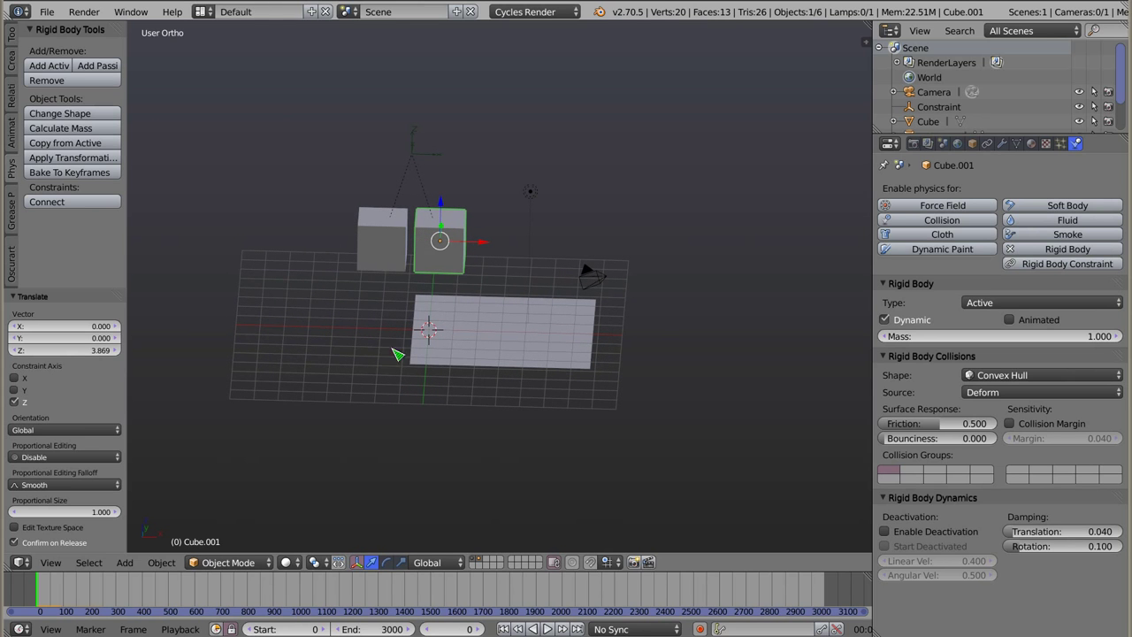